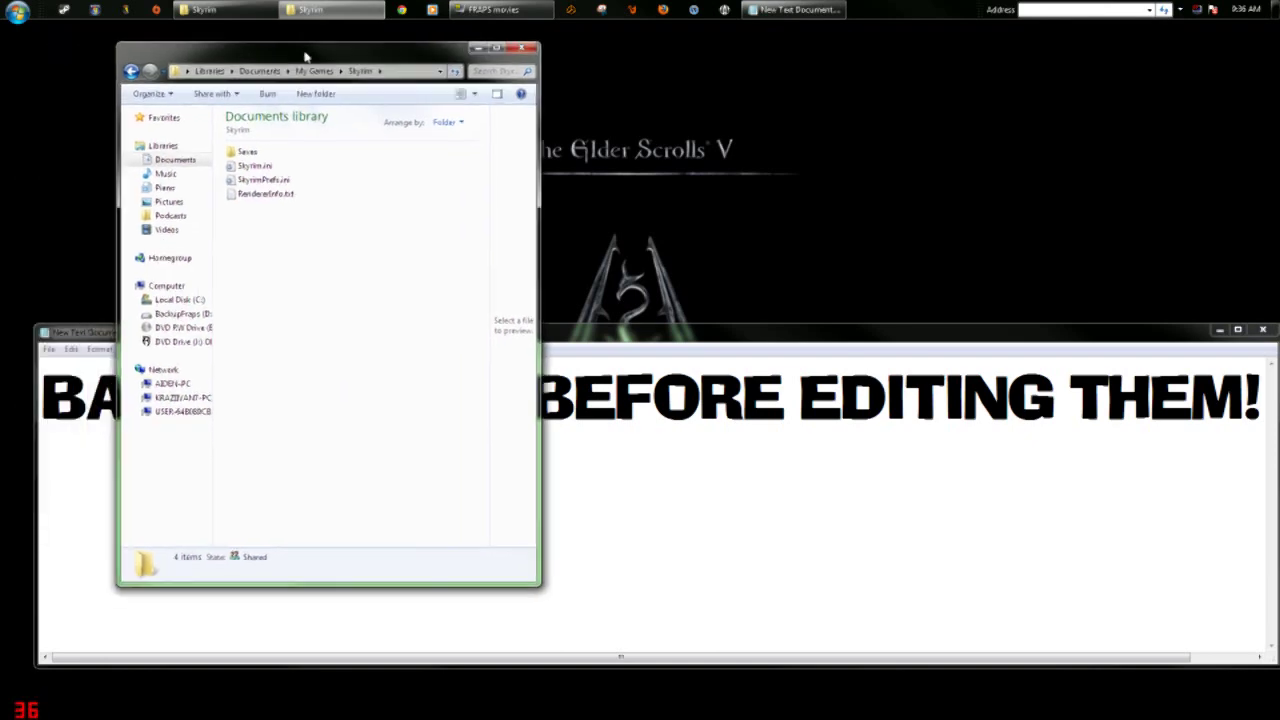
- Copy SkyrimPrefs.ini from the My Games\Skyrim folder and paste it into the Saves folder as a backup
click(264, 180)
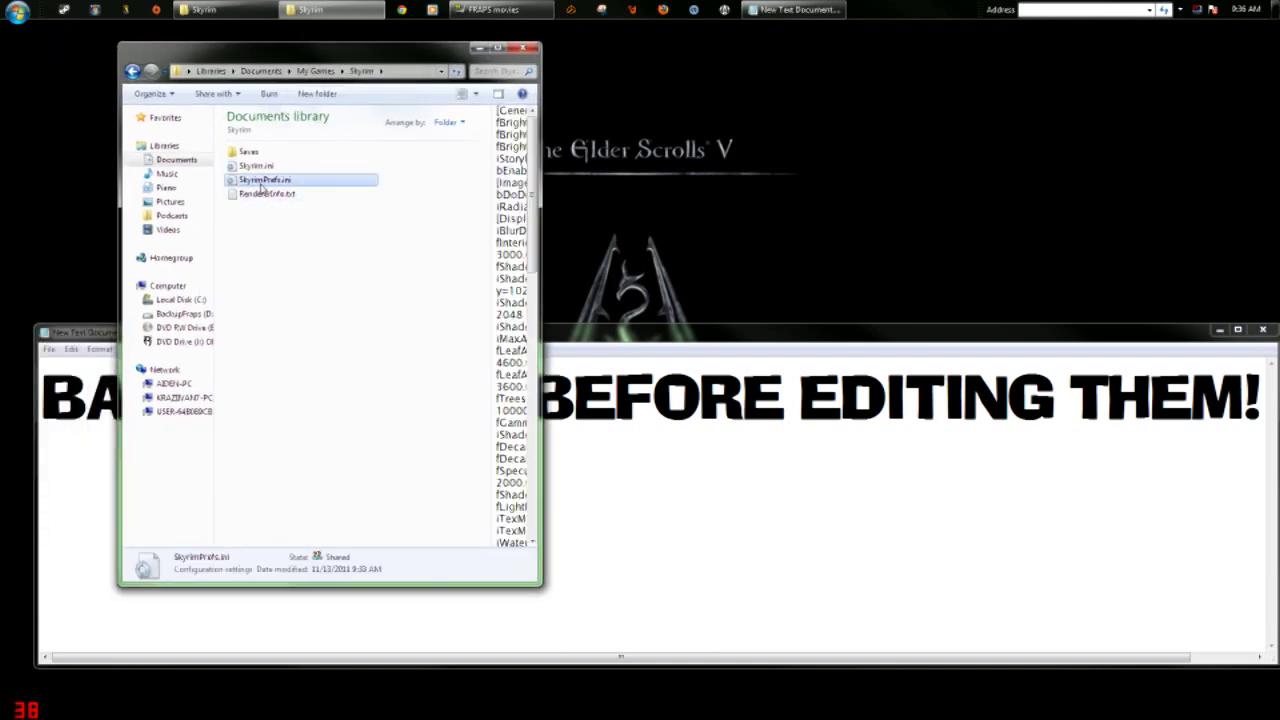
right_click(264, 180)
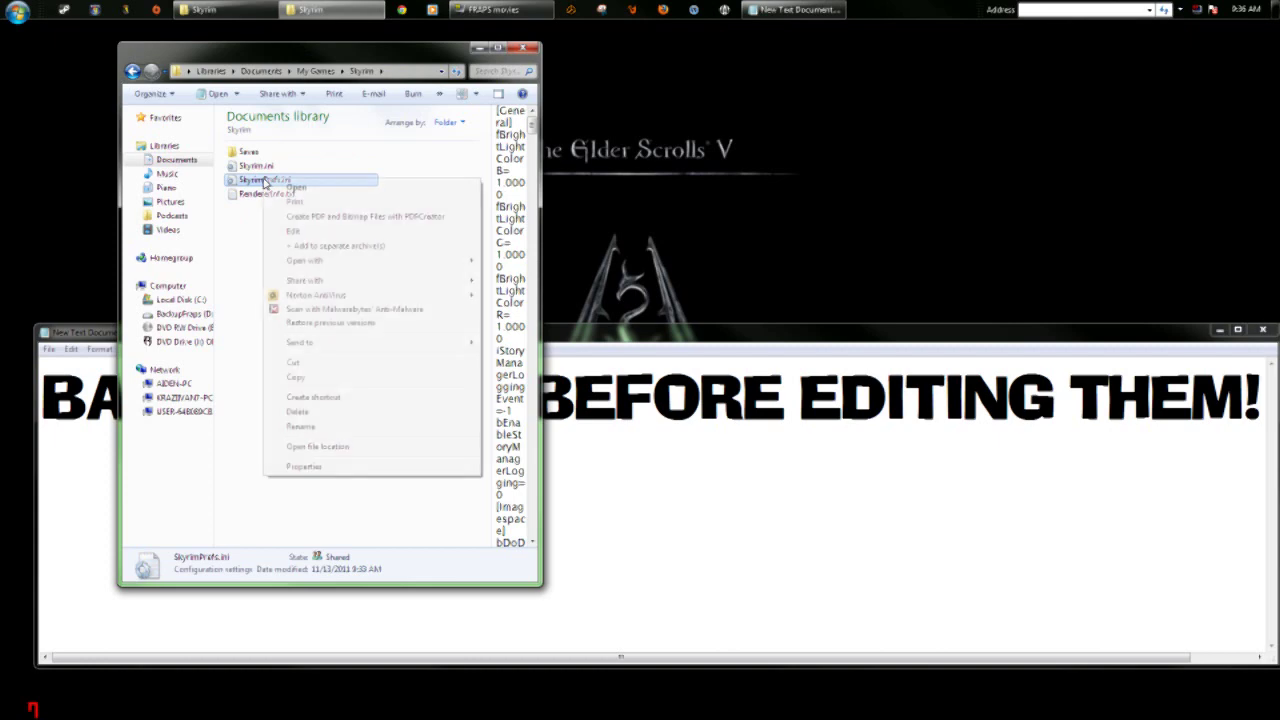
click(302, 382)
double_click(244, 151)
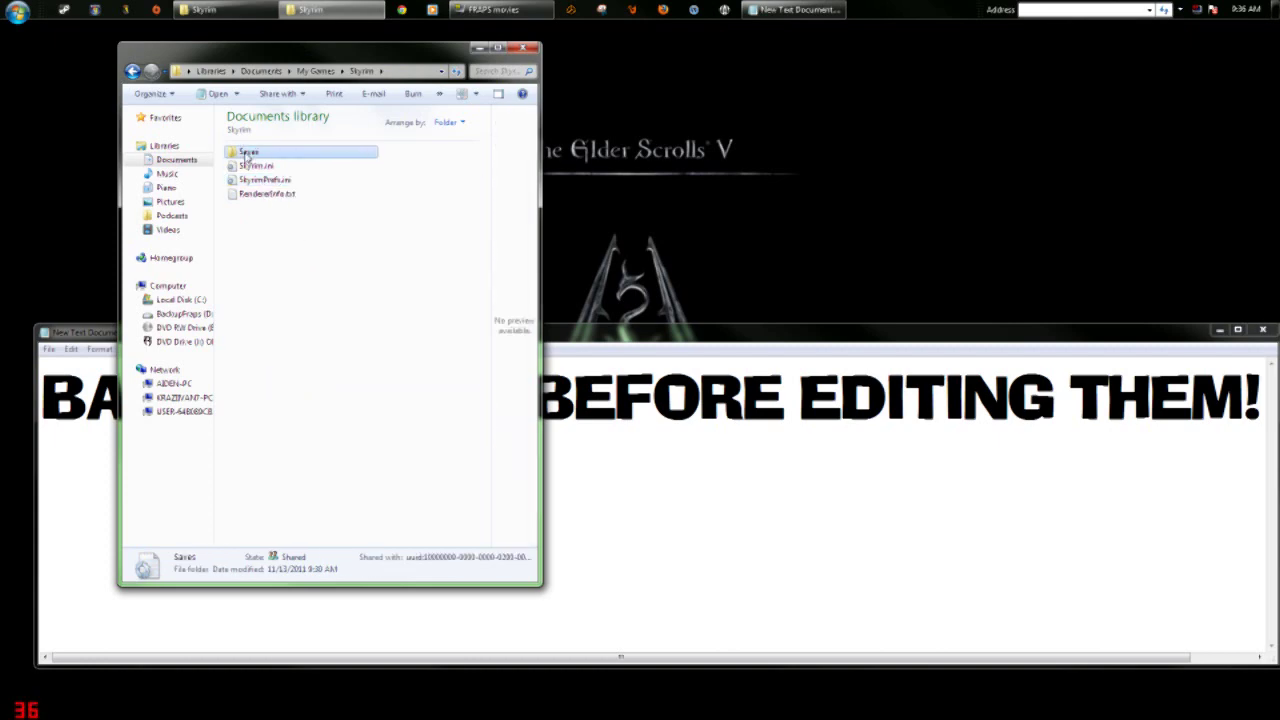
right_click(318, 378)
click(380, 474)
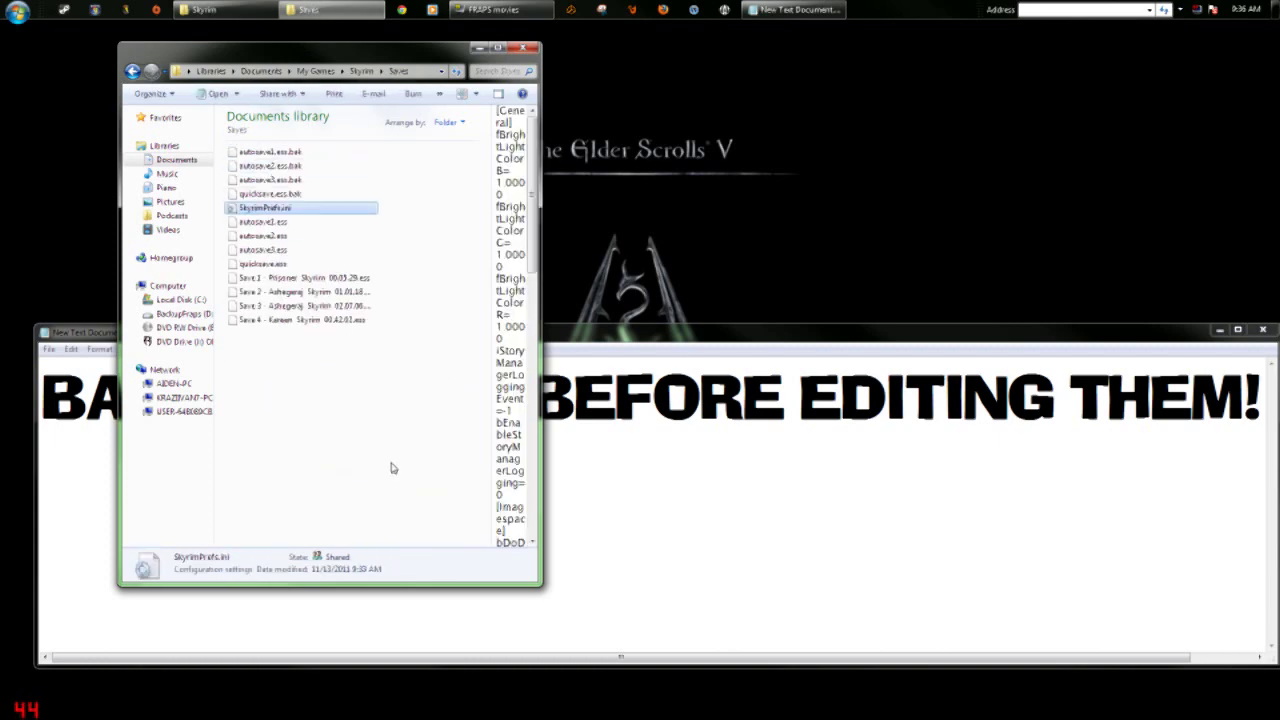
- Compare the Skyrim and Saves folders to check the original SkyrimPrefs.ini and its backup copy
click(312, 305)
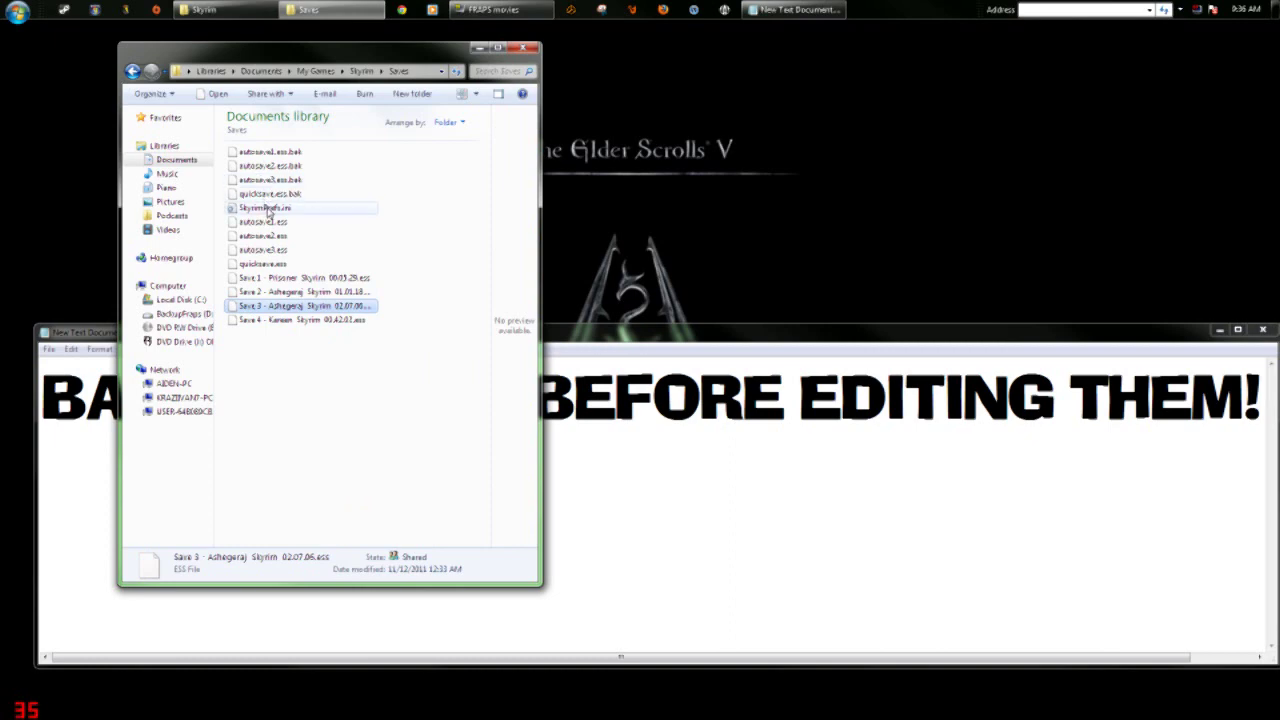
click(132, 71)
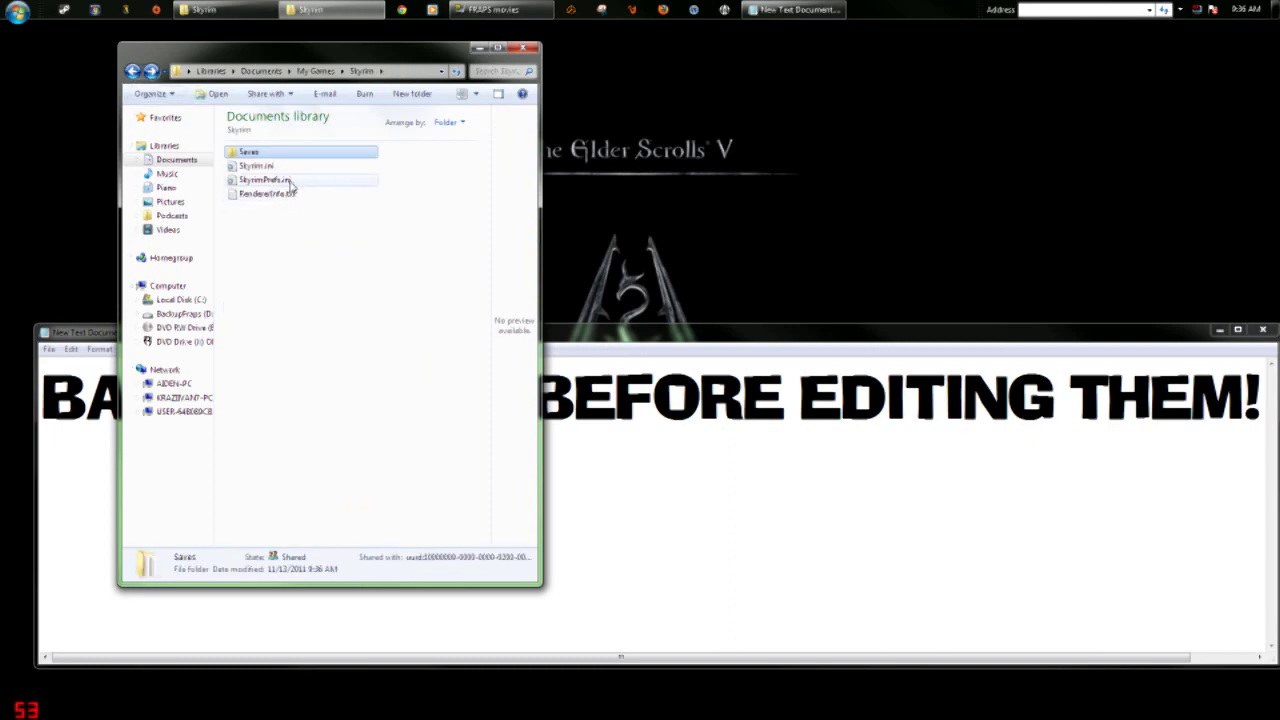
click(151, 71)
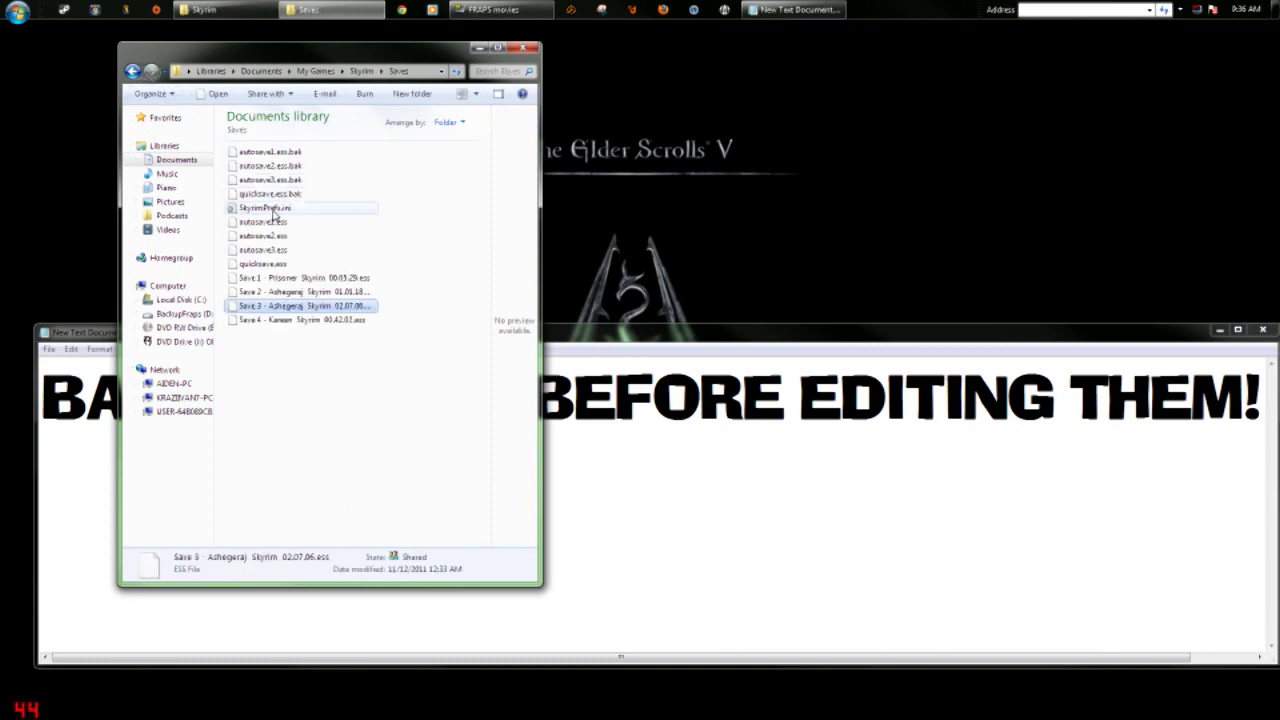
click(132, 71)
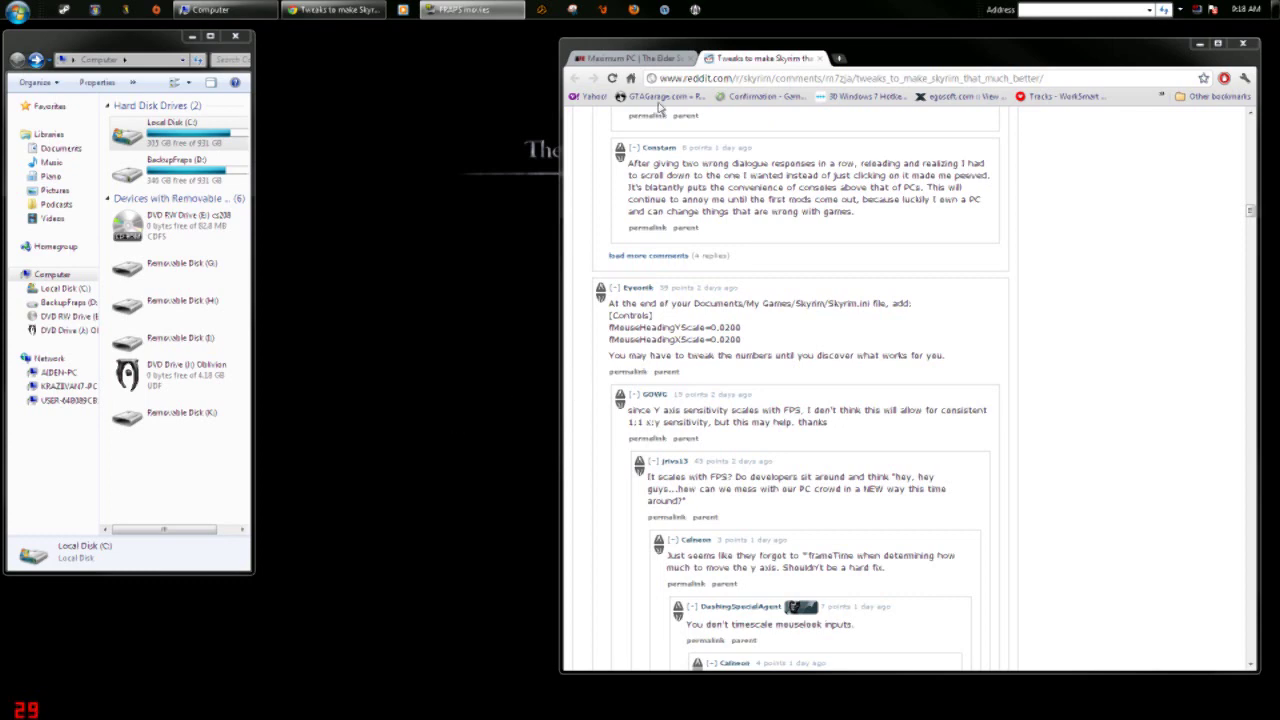
- Switch to the Maximum PC Skyrim tweaks article in the browser and read its mouse smoothing, field of view and Vsync instructions
click(625, 58)
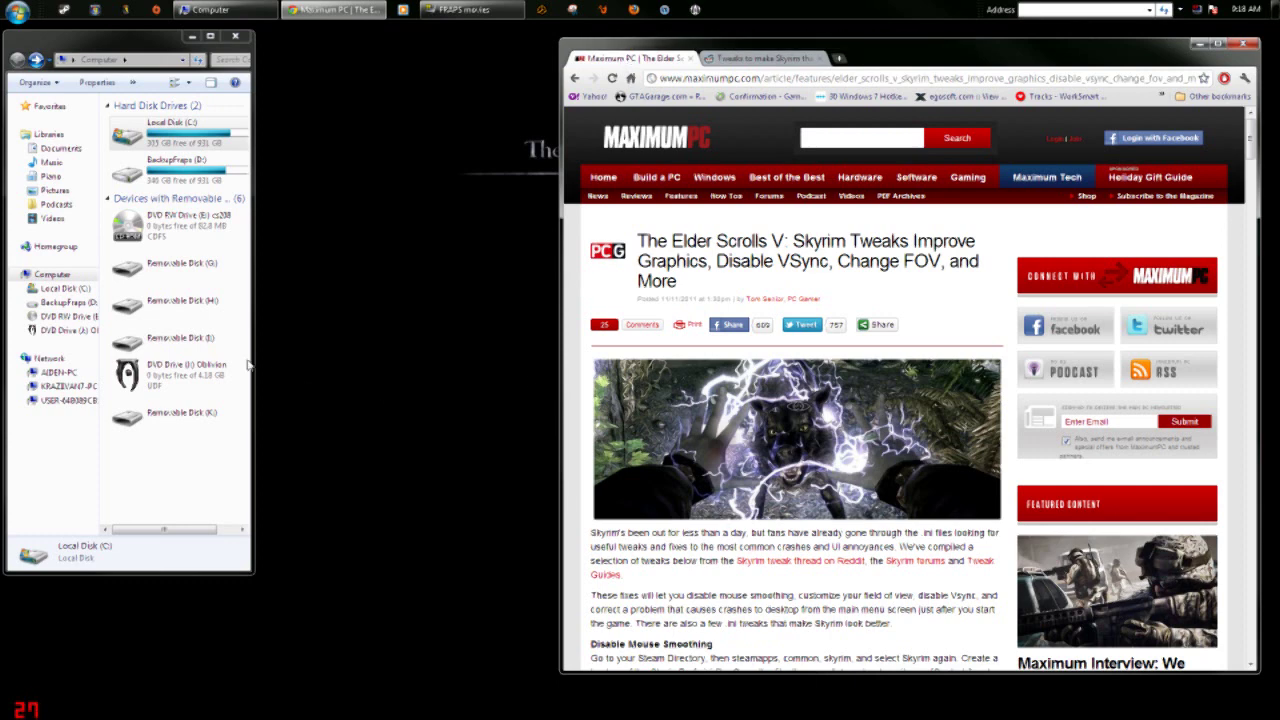
drag(256, 302, 285, 302)
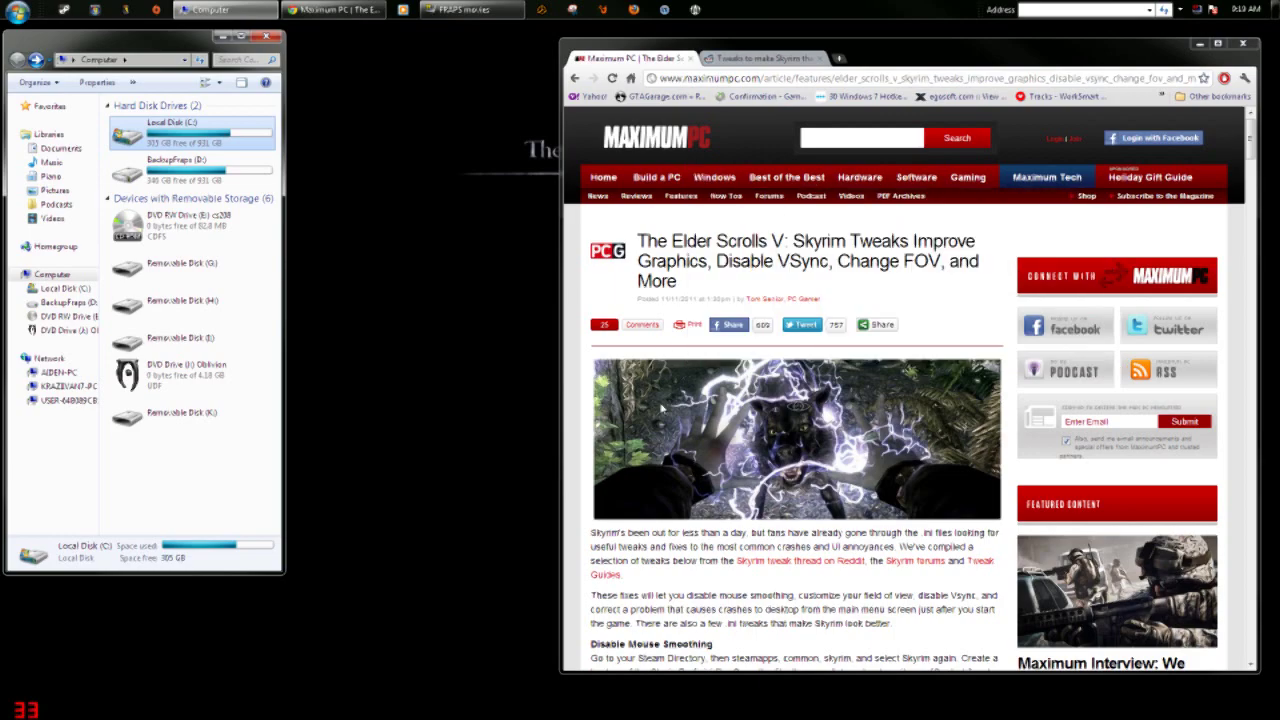
scroll(800, 400, down, 1)
scroll(714, 412, down, 8)
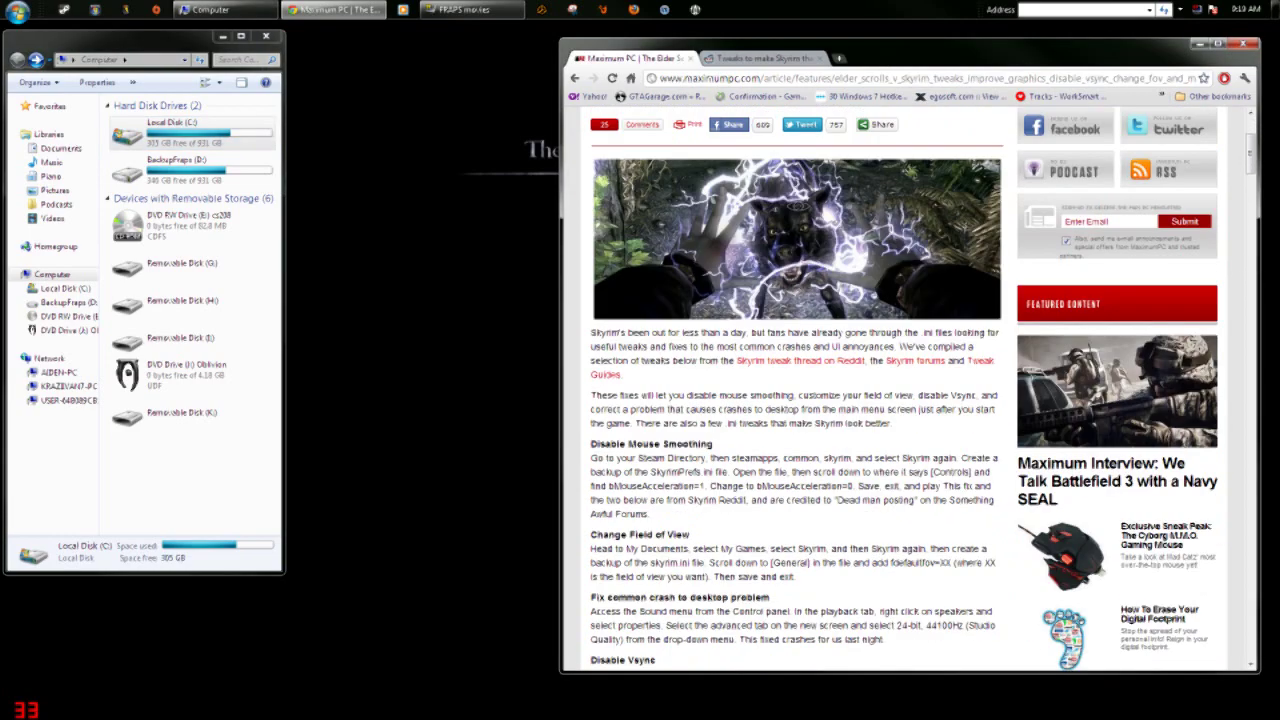
scroll(714, 412, up, 7)
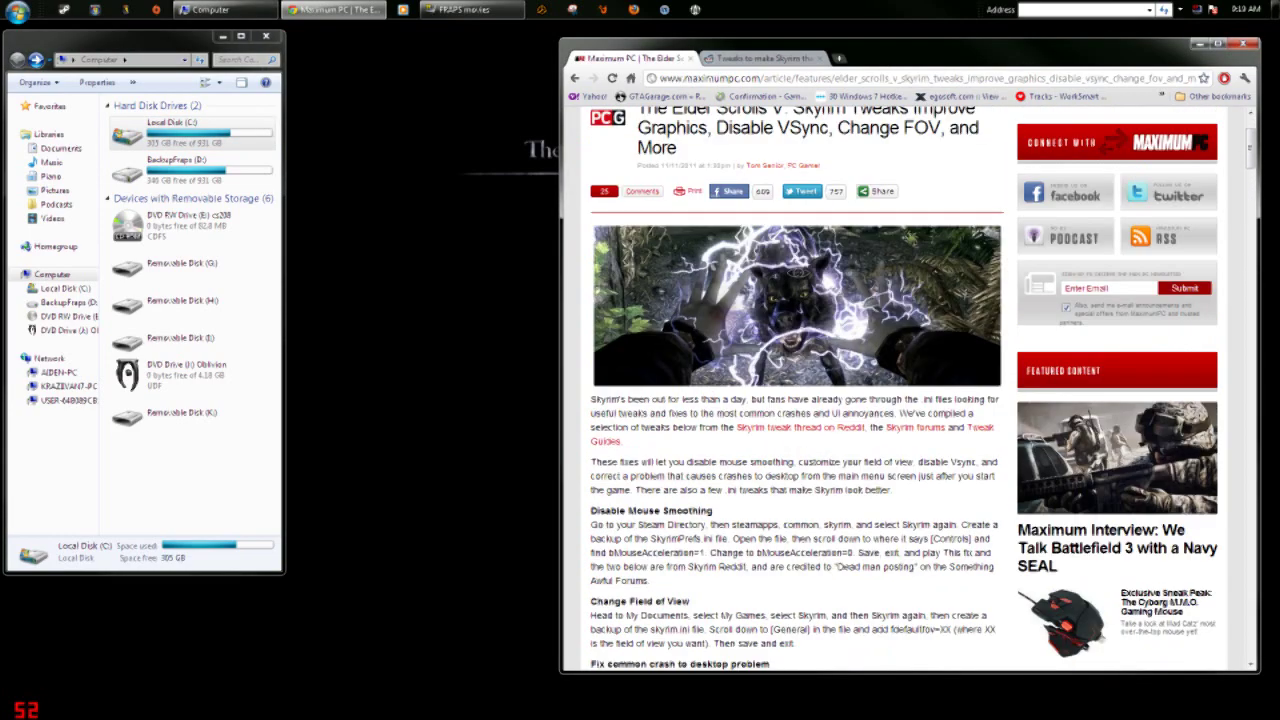
scroll(700, 405, down, 2)
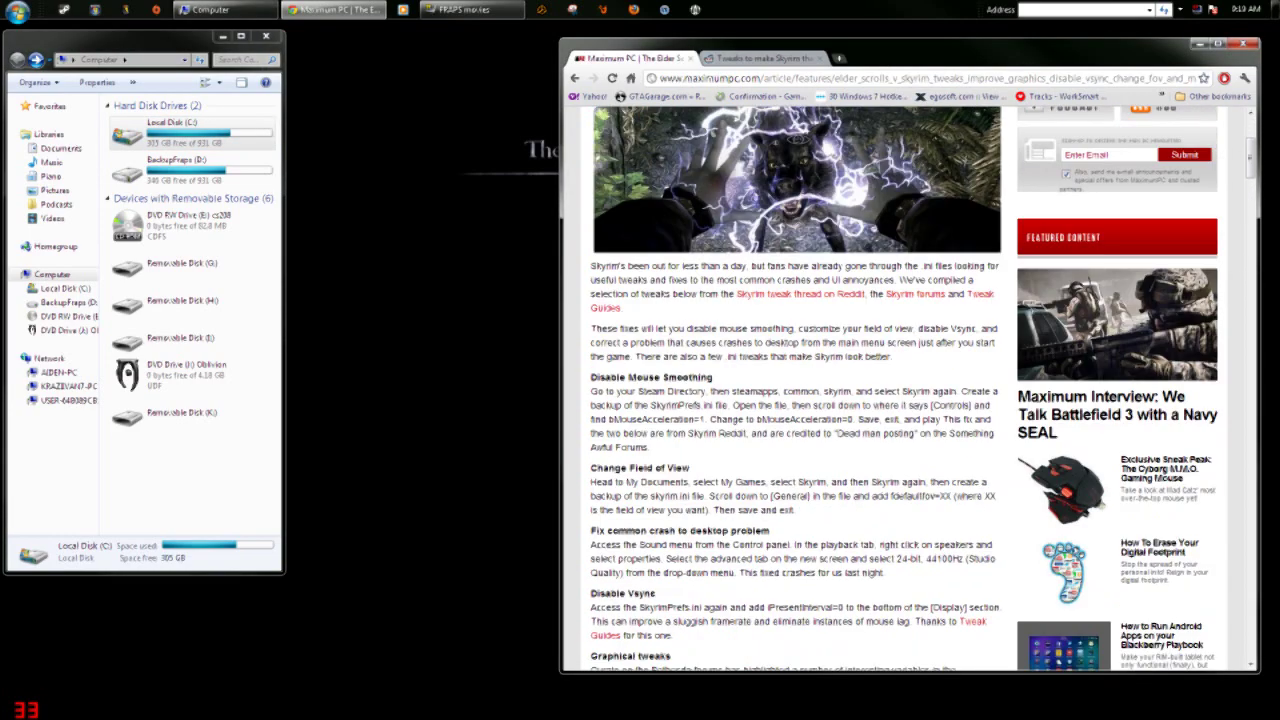
- Switch to the file explorer and open the Games folder on Local Disk (C:)
click(185, 47)
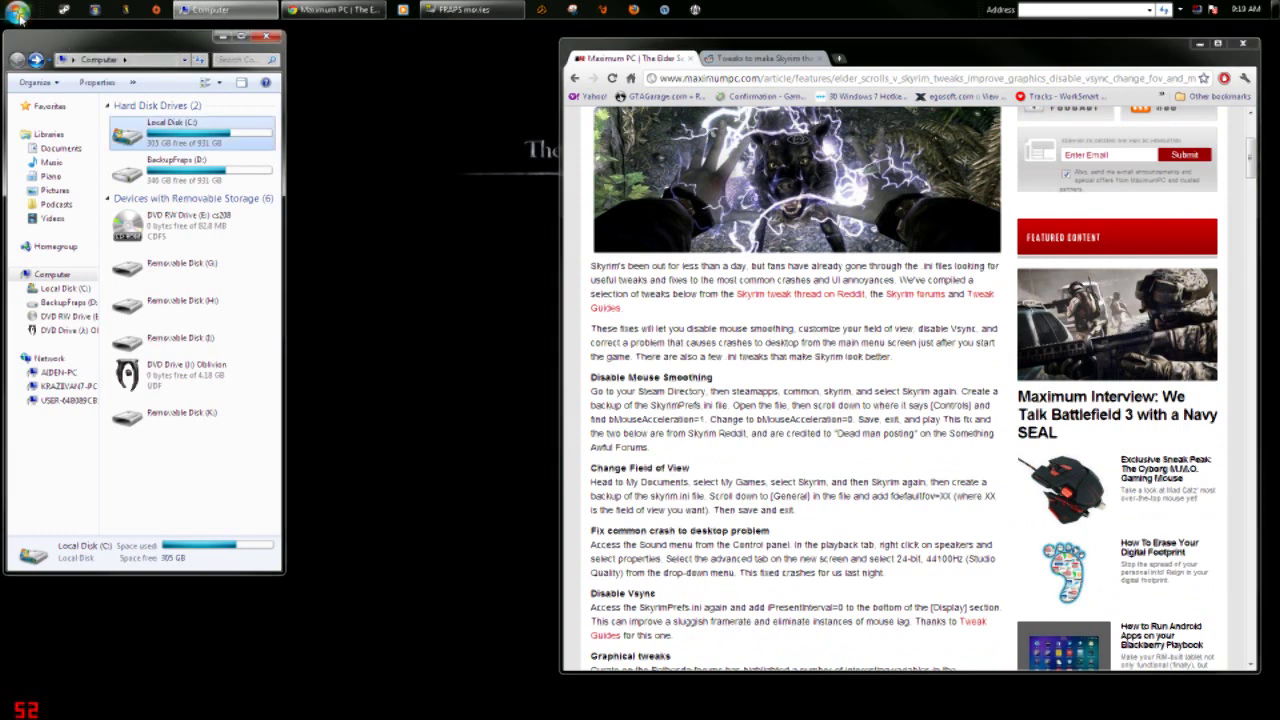
double_click(178, 133)
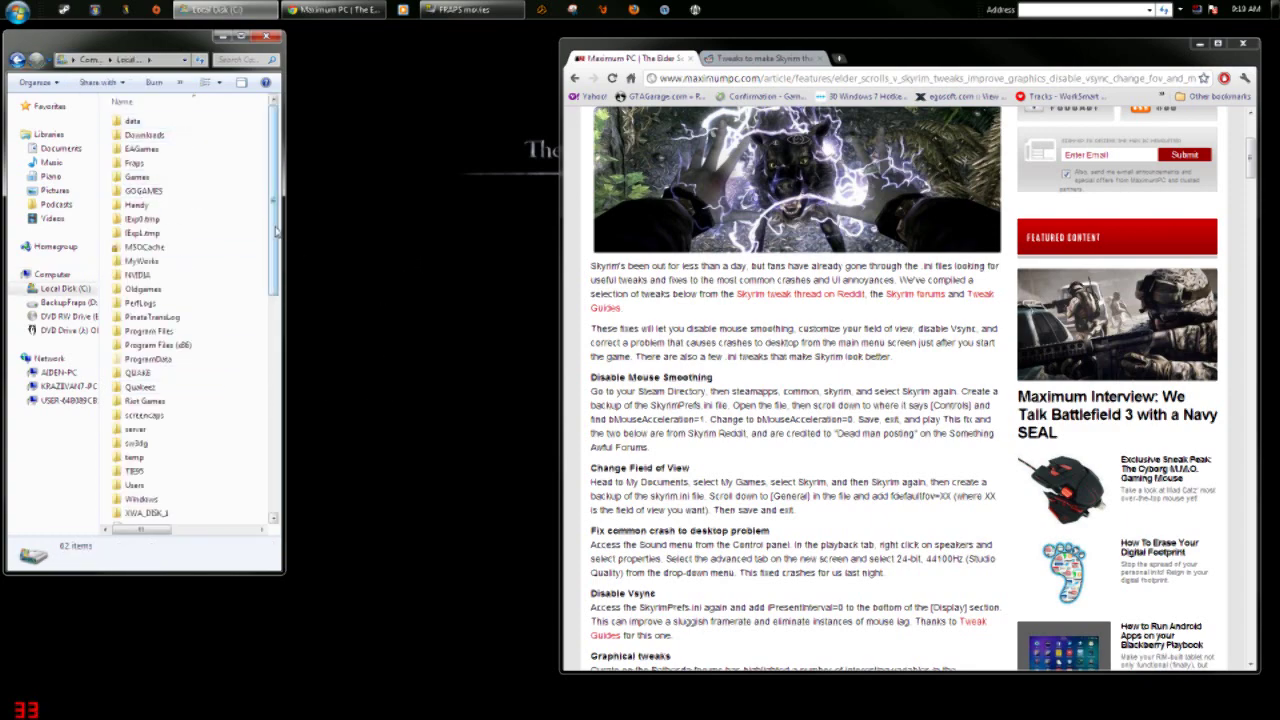
drag(277, 235, 280, 274)
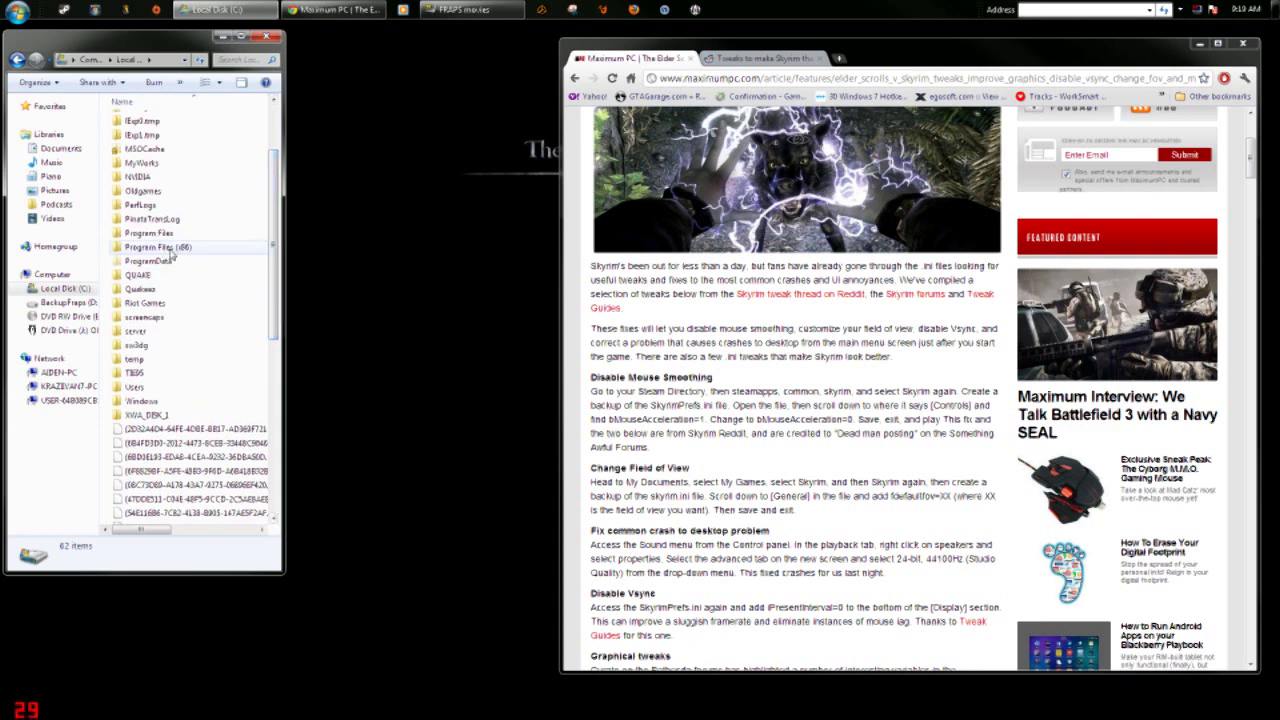
scroll(150, 215, up, 3)
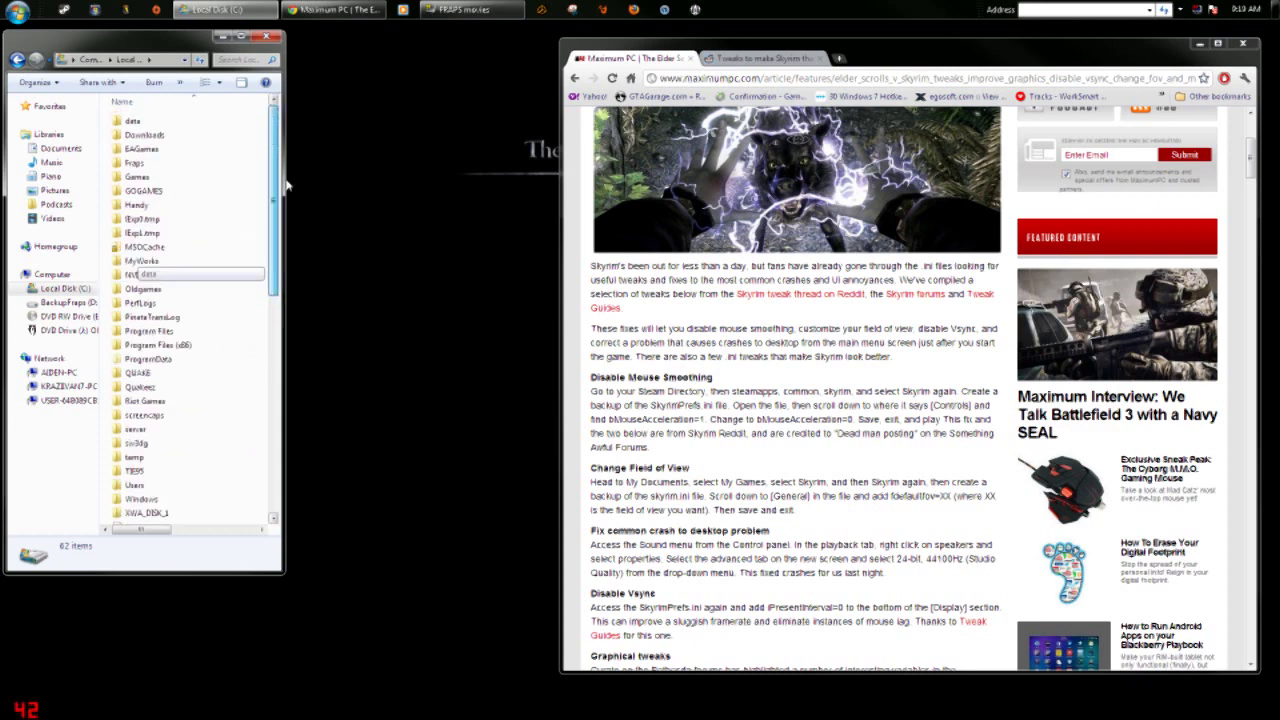
double_click(138, 176)
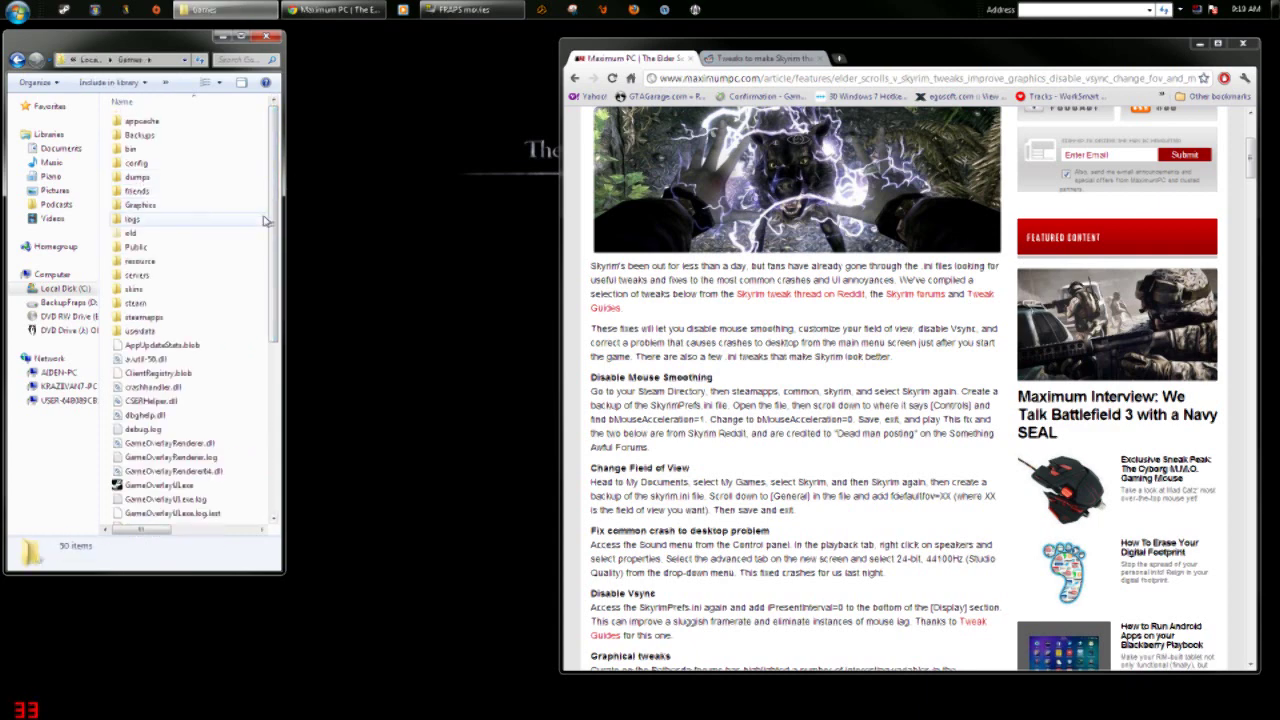
- Go through steamapps, common and skyrim into the inner Skyrim folder, and open SkyrimPrefs.ini in Notepad
double_click(143, 320)
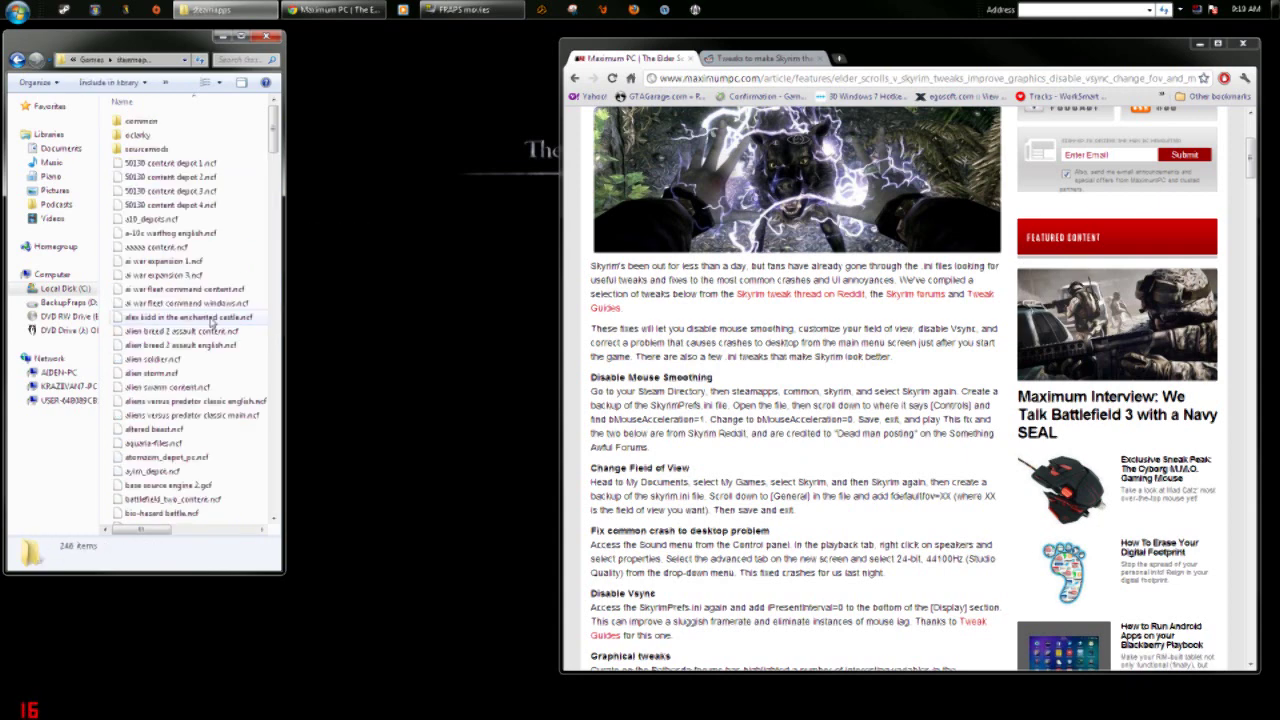
double_click(141, 122)
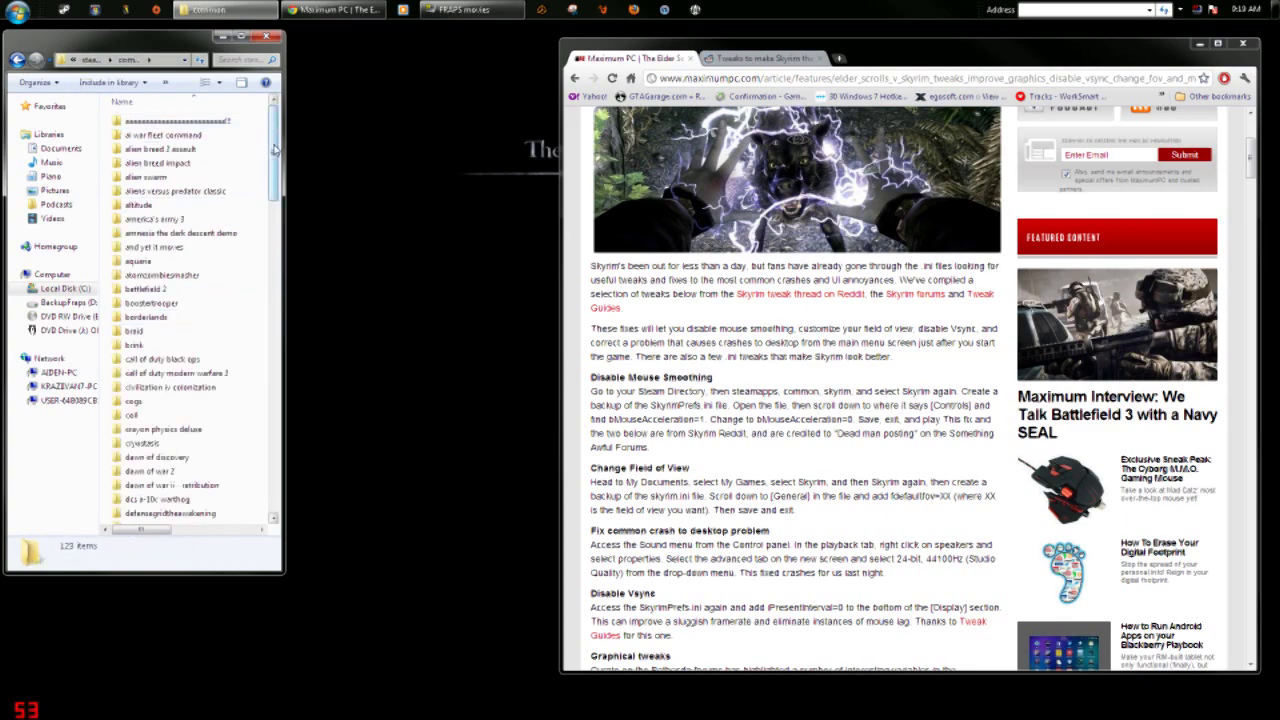
drag(276, 145, 240, 415)
scroll(240, 415, down, 5)
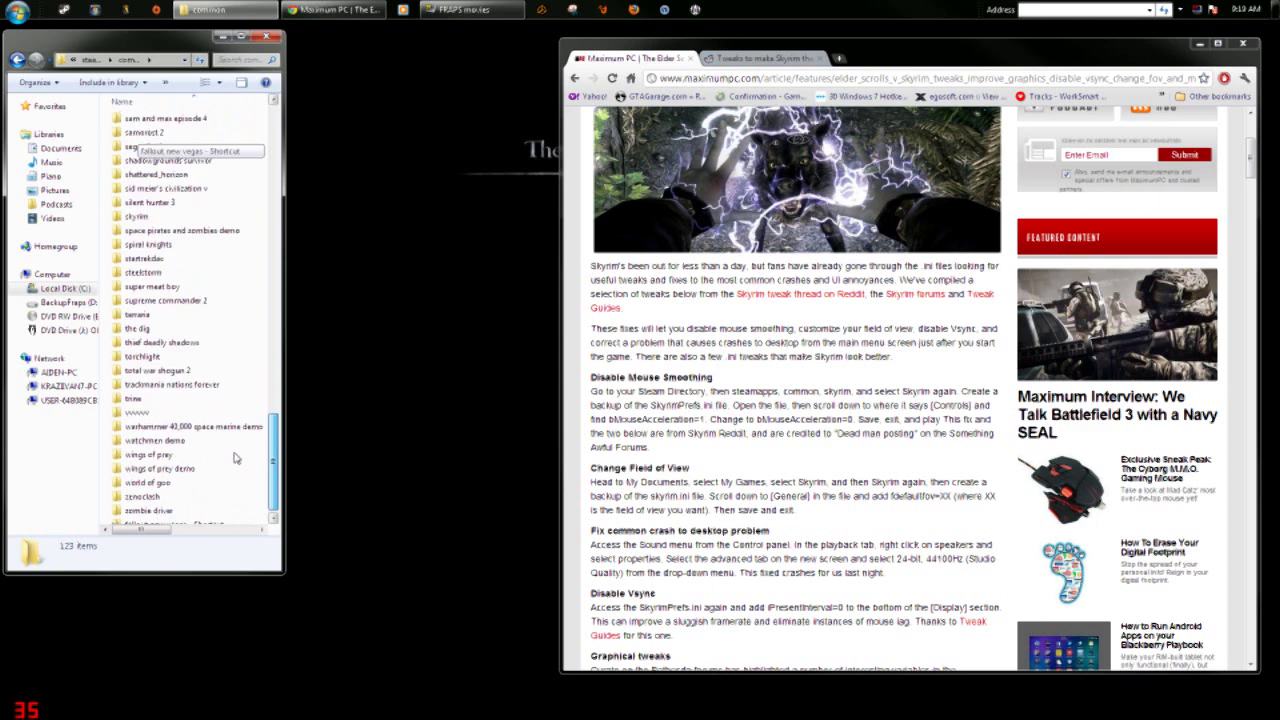
double_click(140, 216)
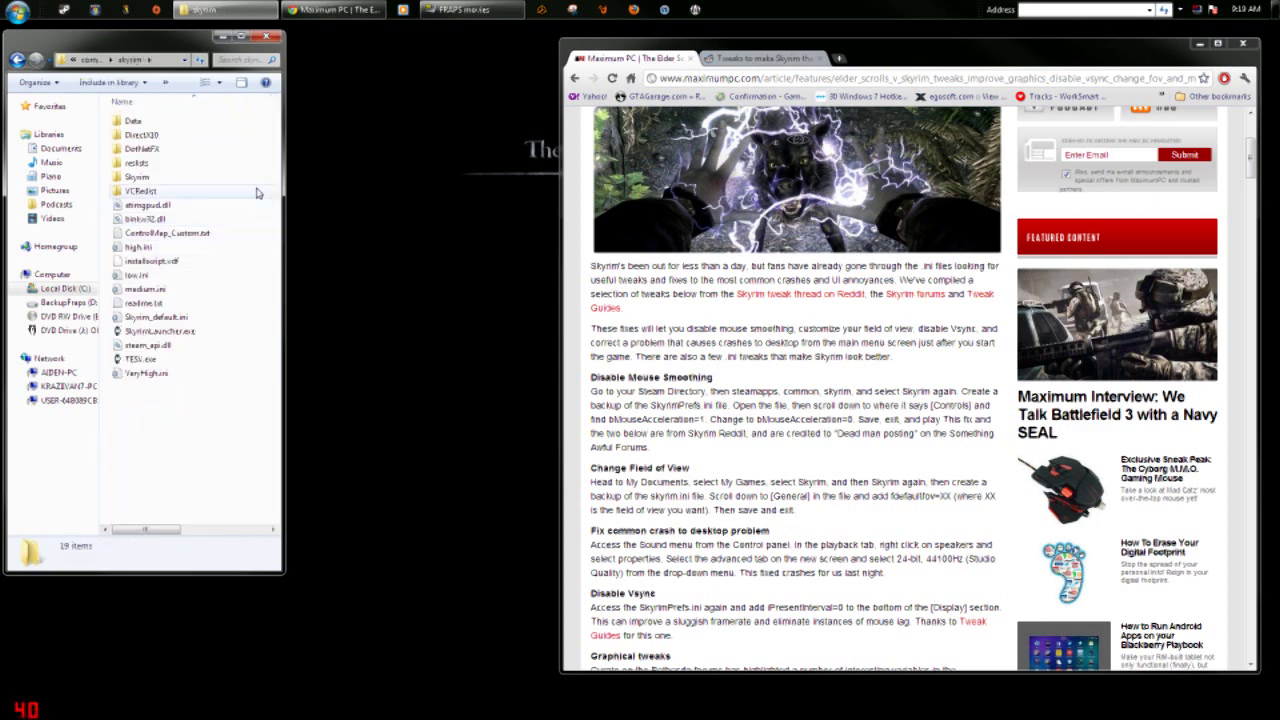
double_click(146, 178)
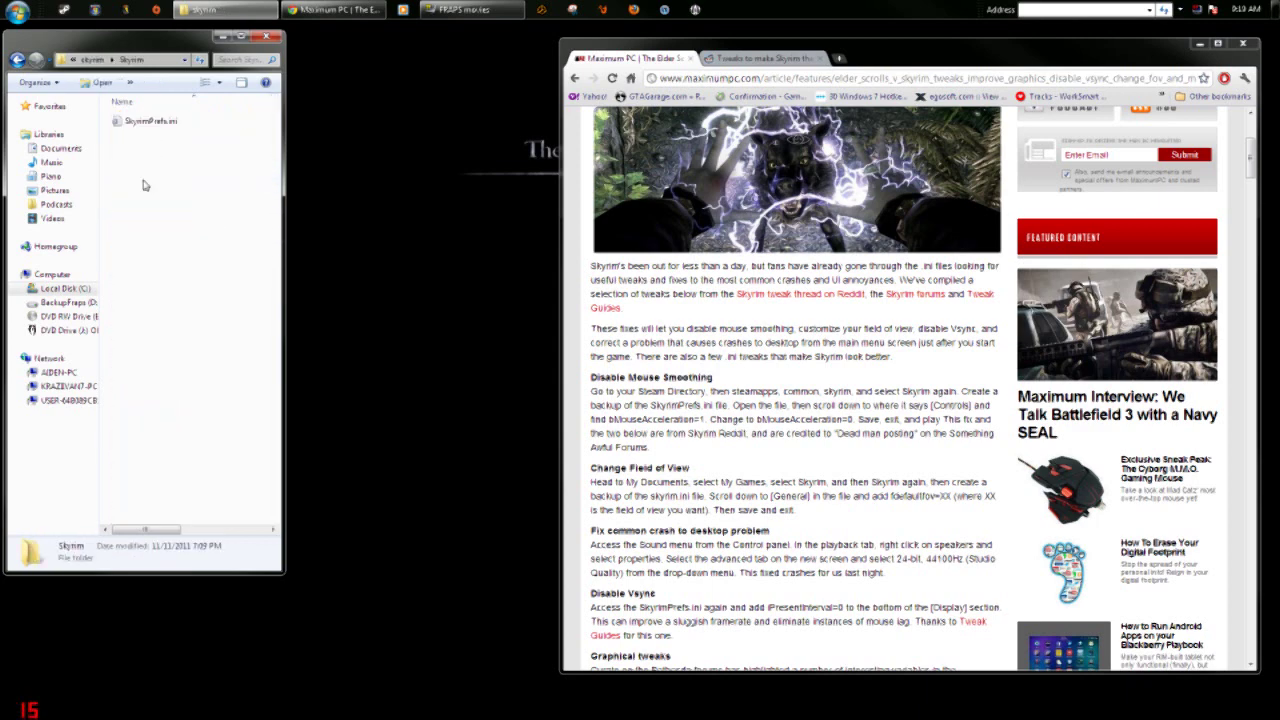
double_click(149, 122)
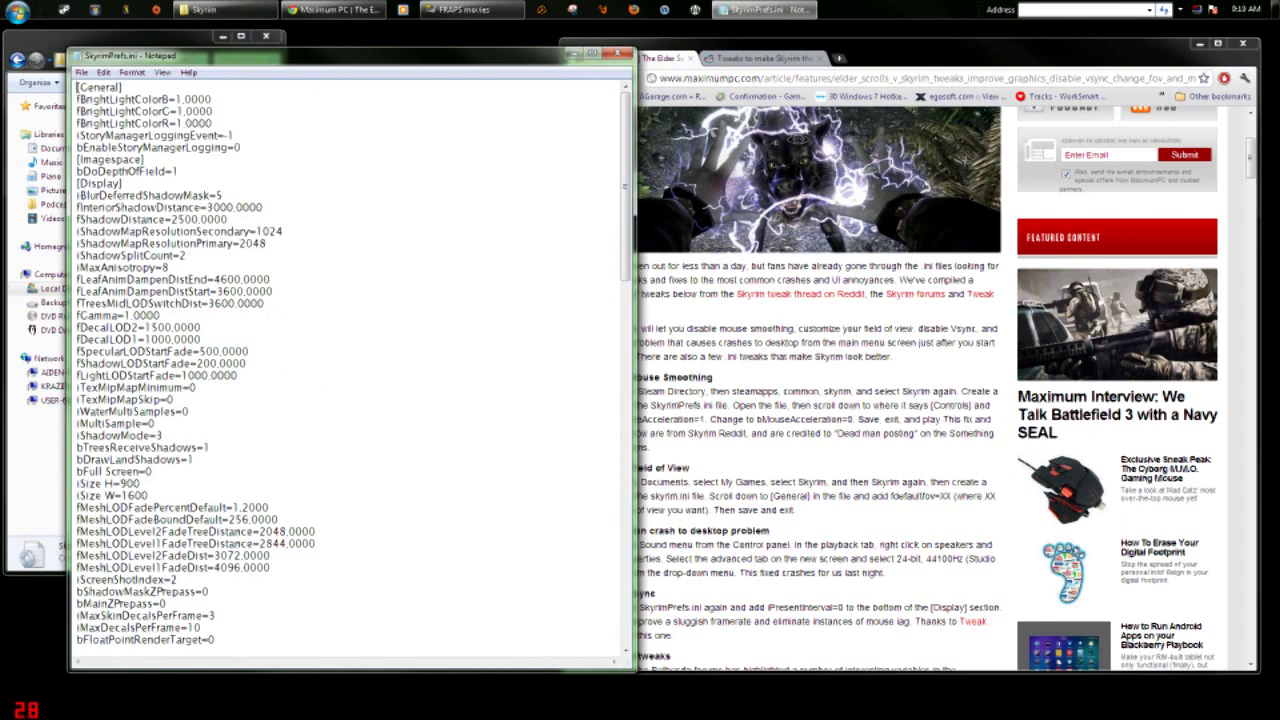
- Locate bMouseAcceleration in the [Controls] section of SkyrimPrefs.ini and try setting it to 1
drag(632, 174, 645, 558)
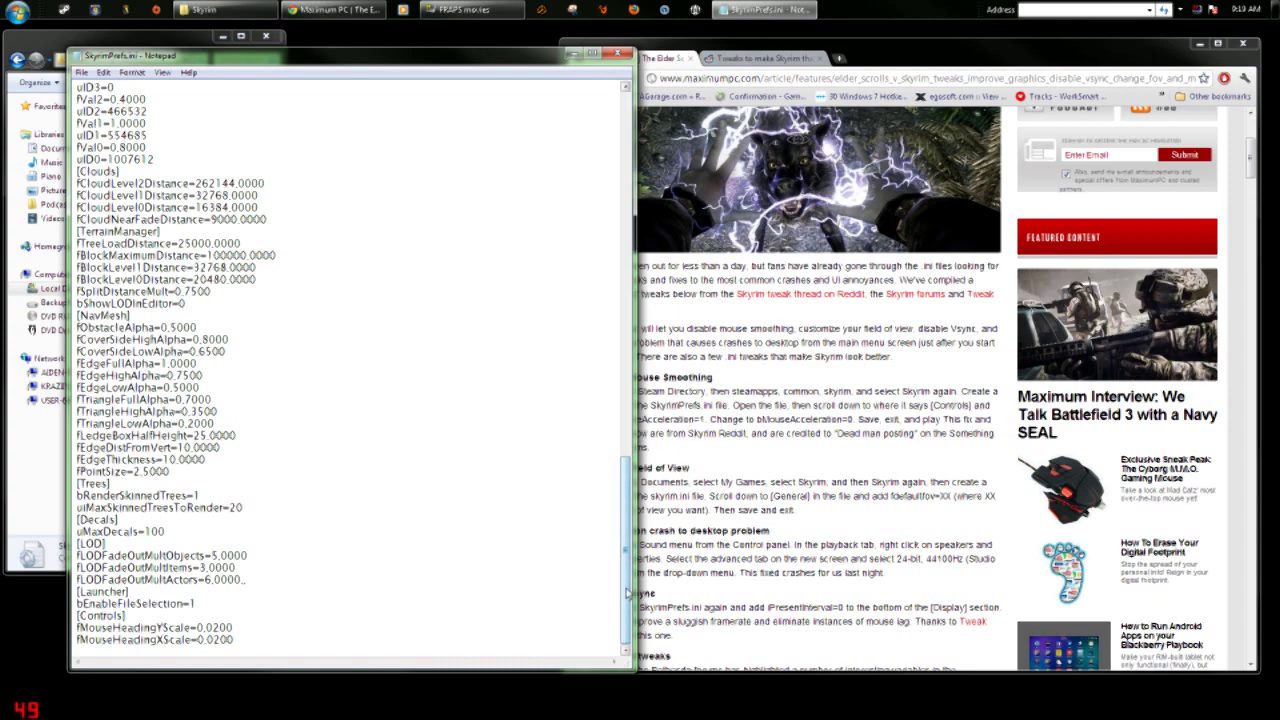
drag(630, 592, 630, 212)
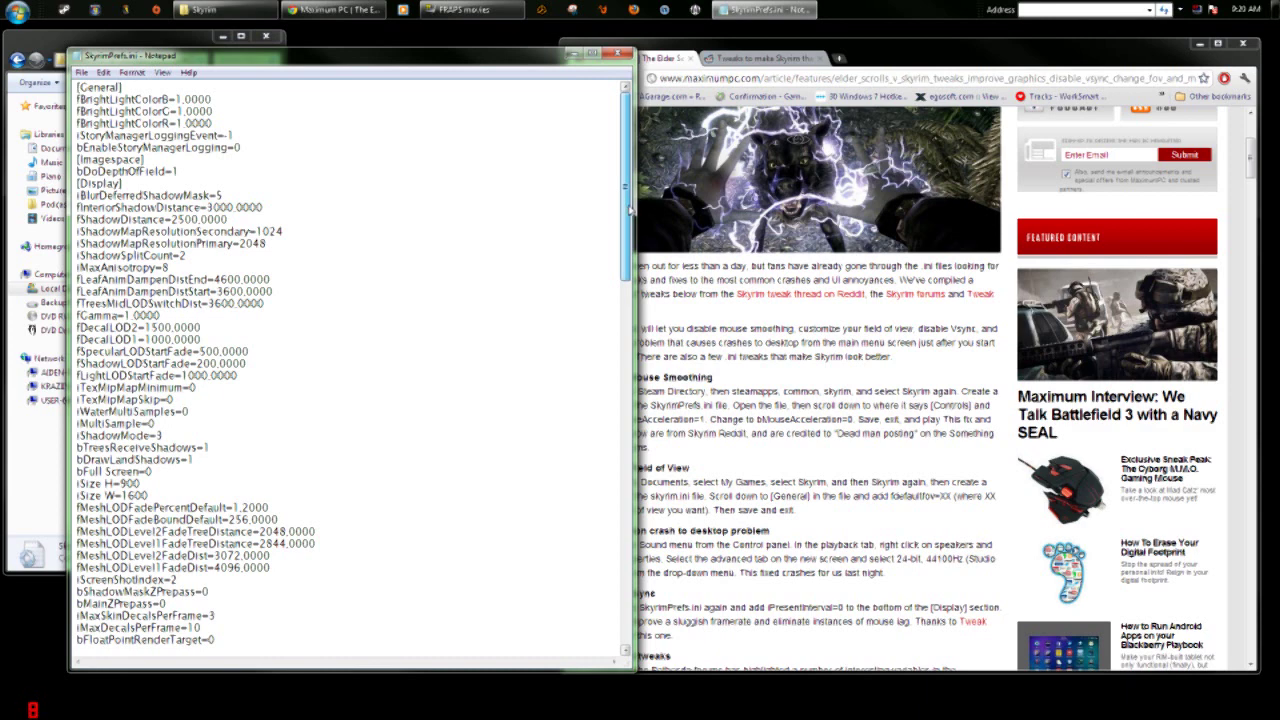
scroll(632, 238, down, 2)
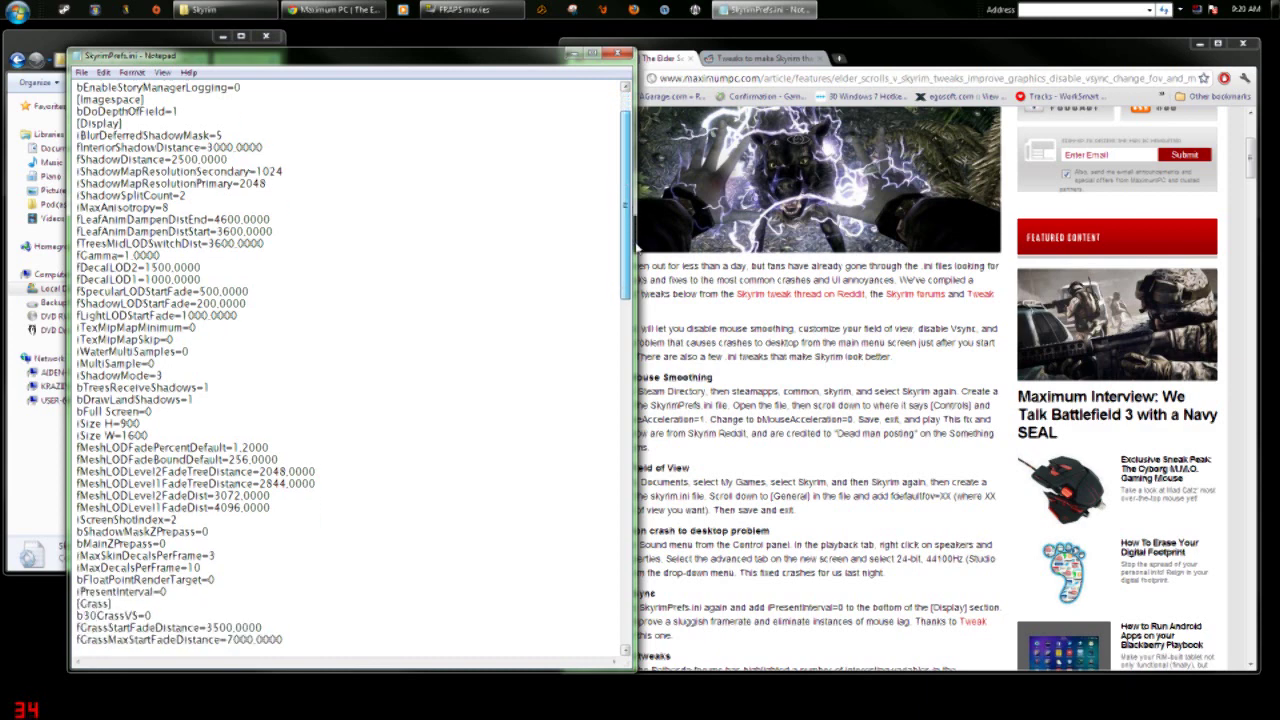
drag(636, 247, 638, 373)
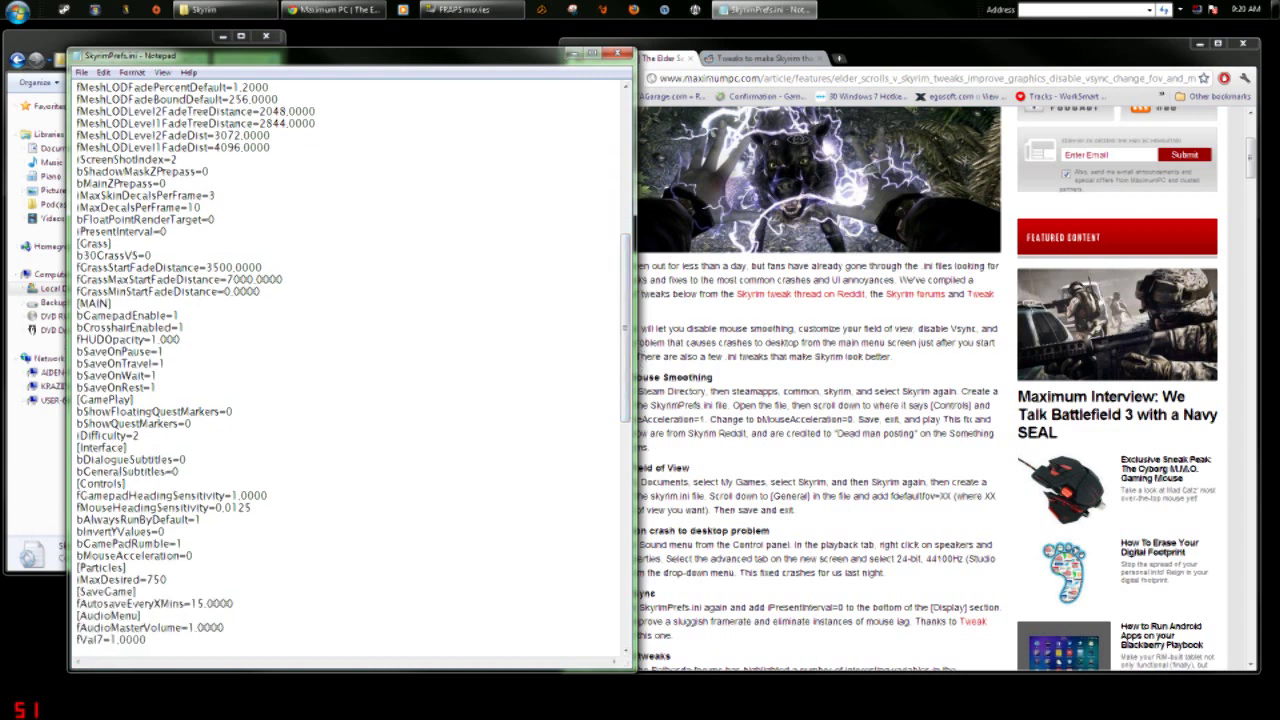
key(BackSpace)
text(1)
- Copy the fMouseHeadingYScale=0.0200 and fMouseHeadingXScale=0.0200 lines from the end of the file
drag(628, 275, 645, 535)
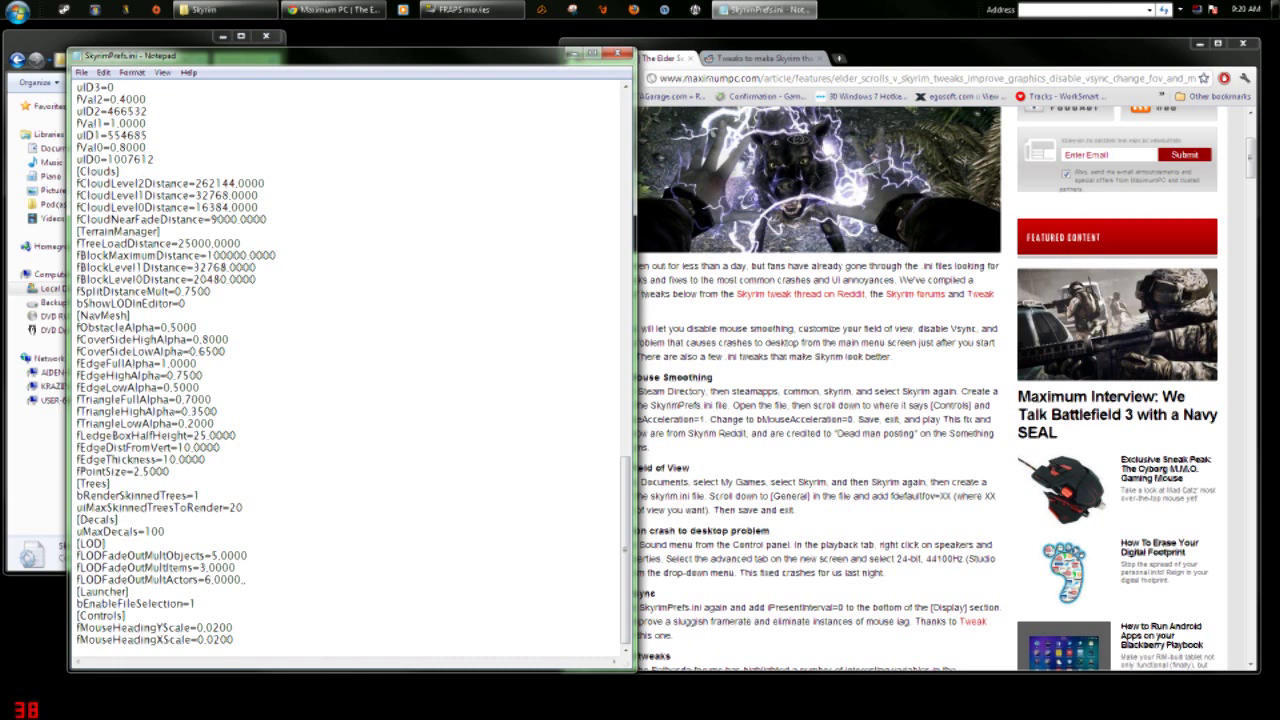
drag(235, 640, 77, 628)
right_click(172, 632)
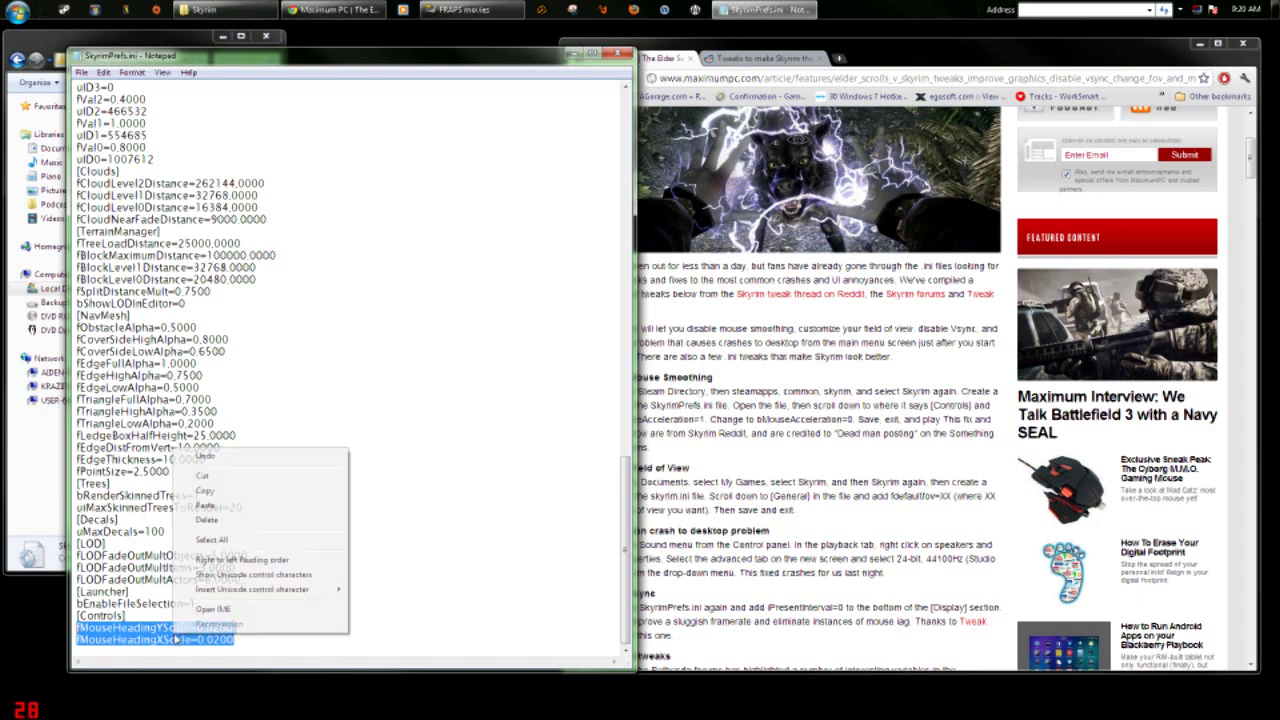
click(238, 495)
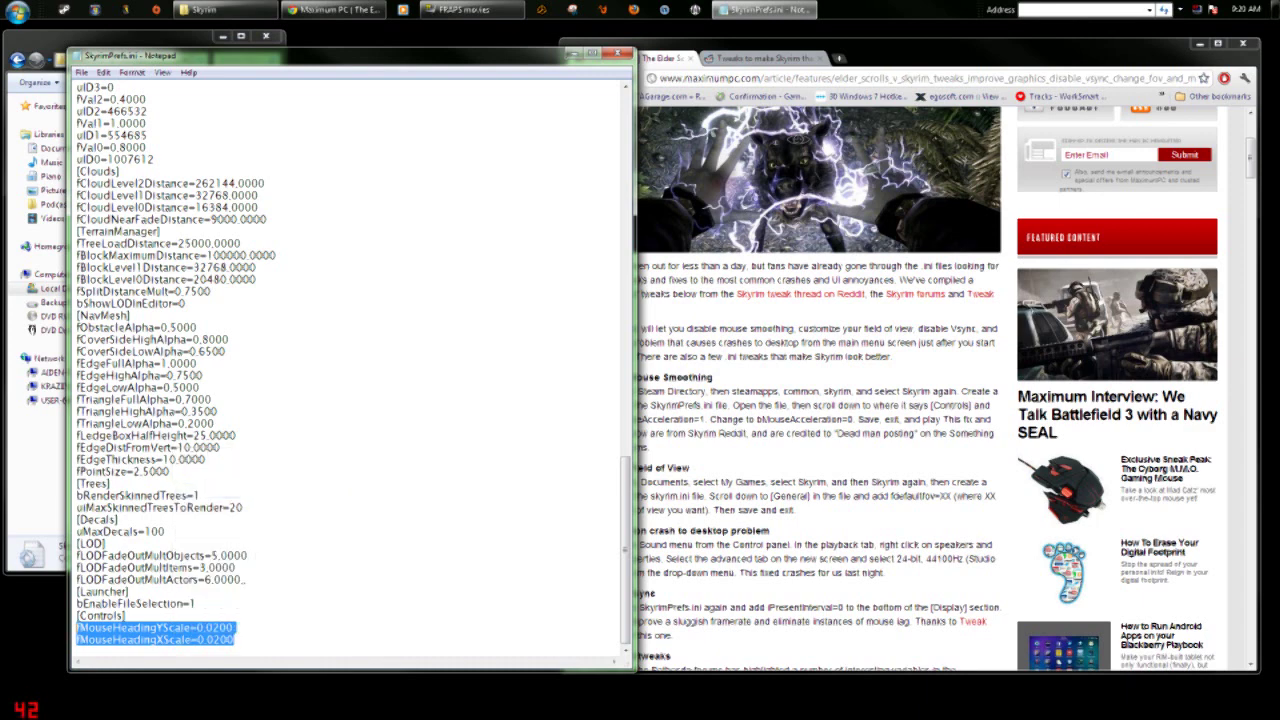
- Insert a new line below bMouseAcceleration, before [Particles], and paste the two copied mouse heading scale lines there
drag(626, 556, 620, 364)
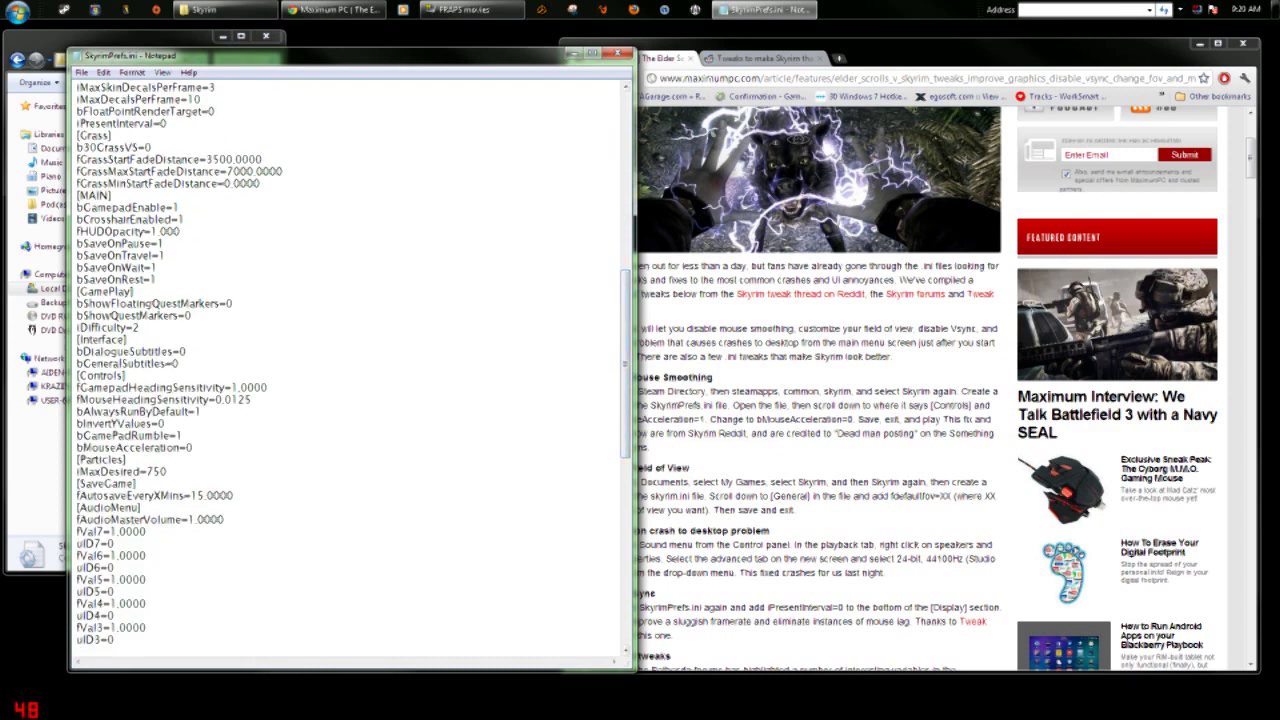
click(77, 459)
key(Return)
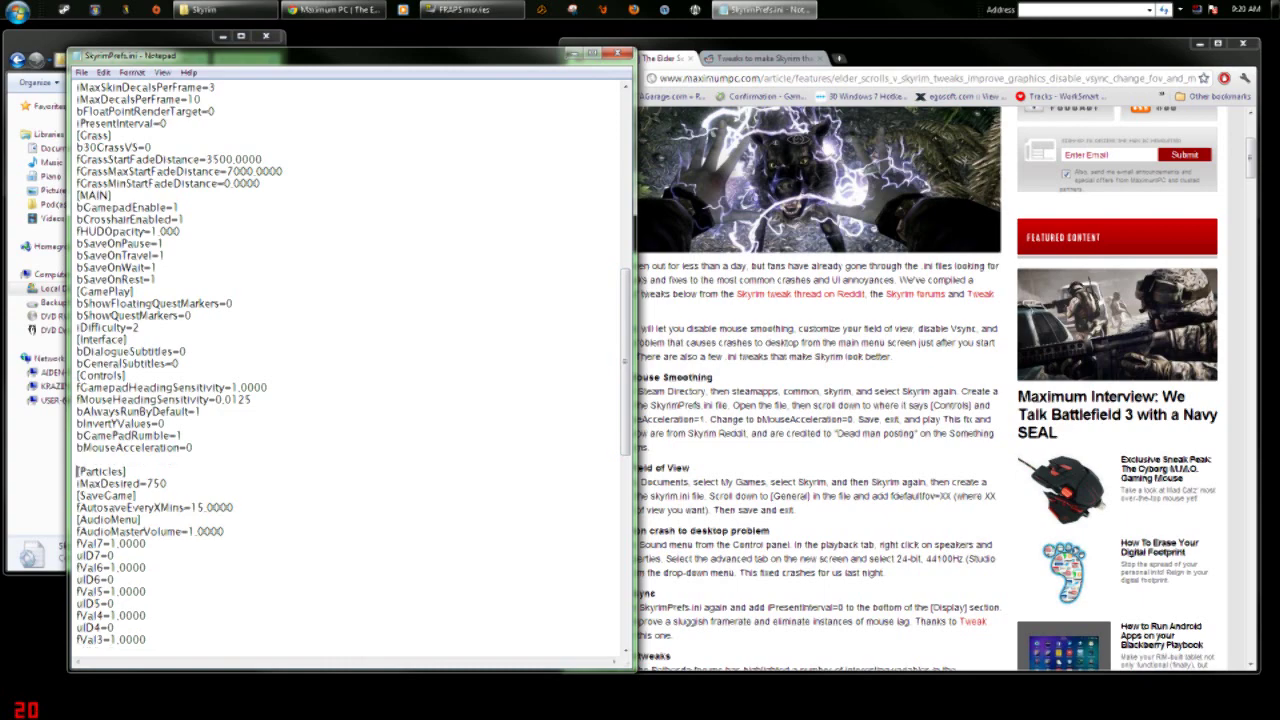
right_click(90, 458)
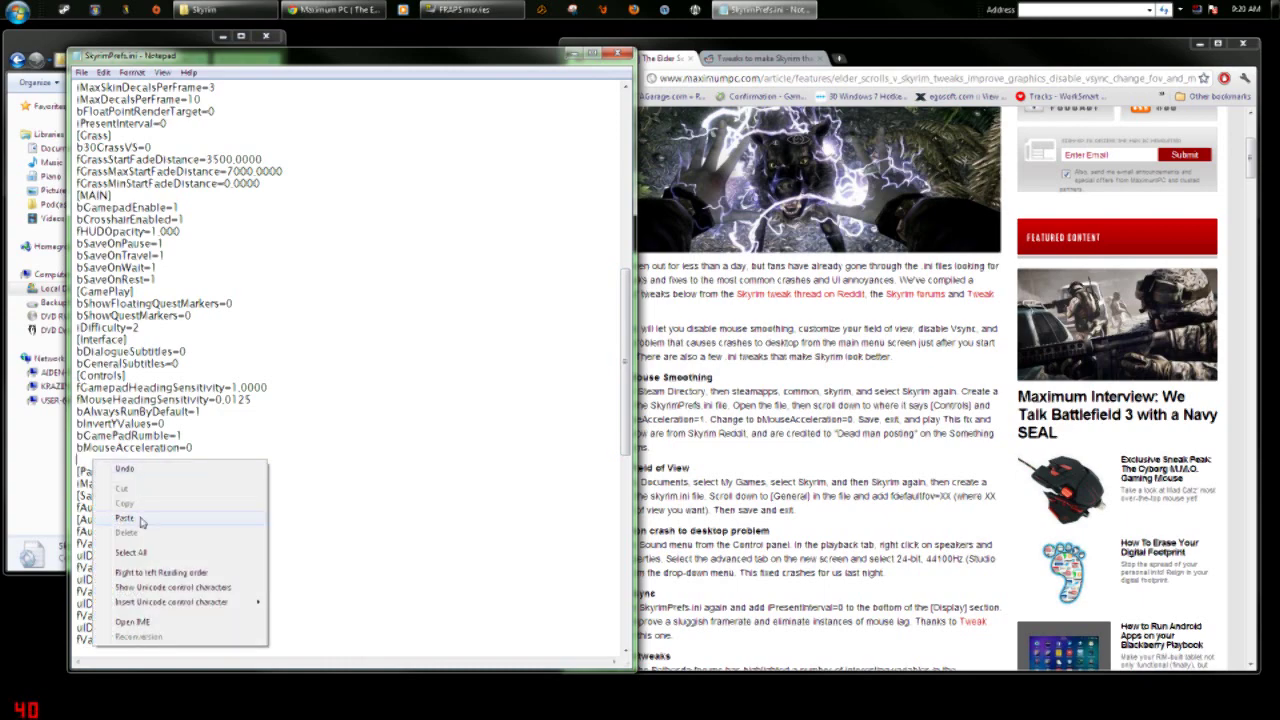
click(115, 520)
drag(626, 404, 626, 596)
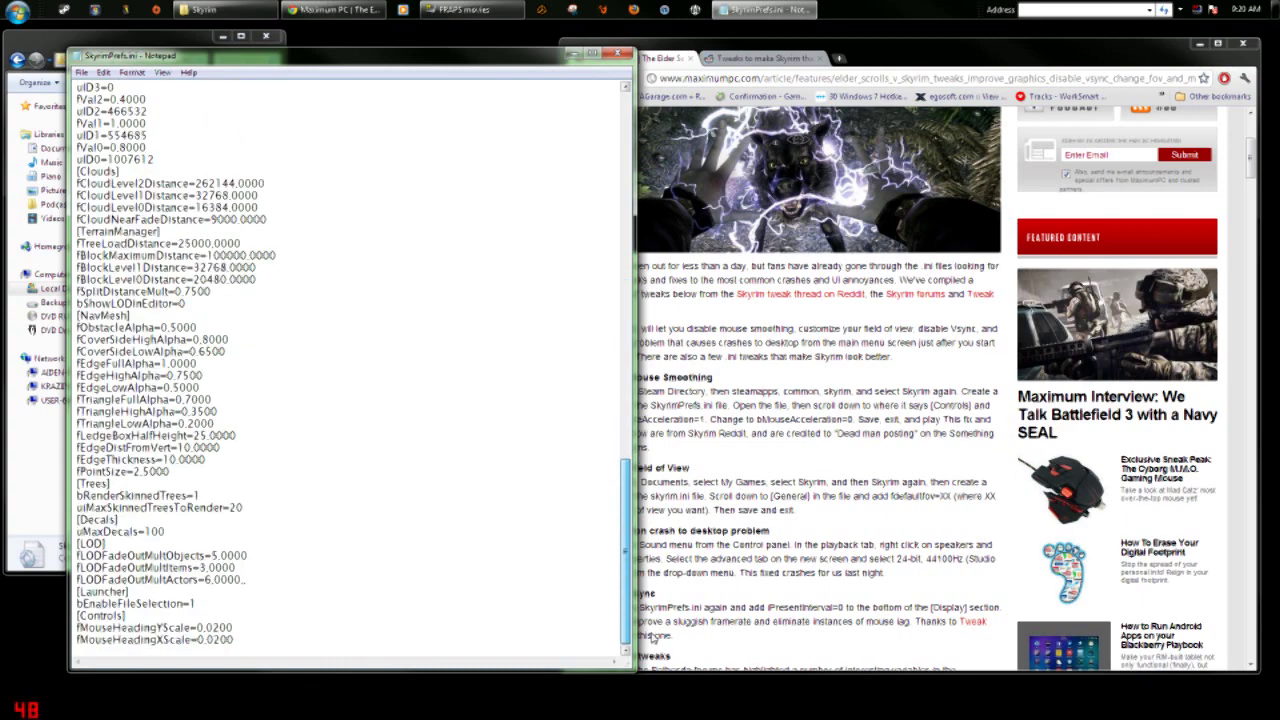
- Delete the duplicate [Controls] section with its two mouse heading scale lines from the end of SkyrimPrefs.ini
drag(234, 639, 77, 614)
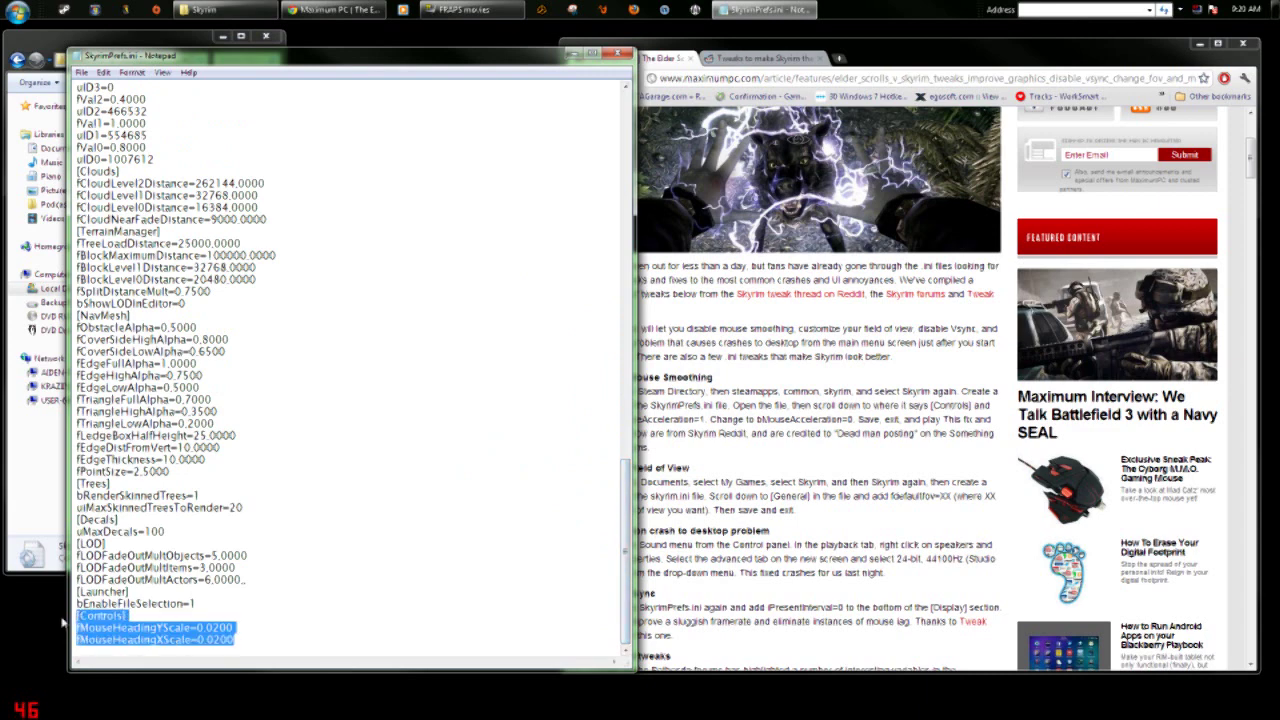
key(Delete)
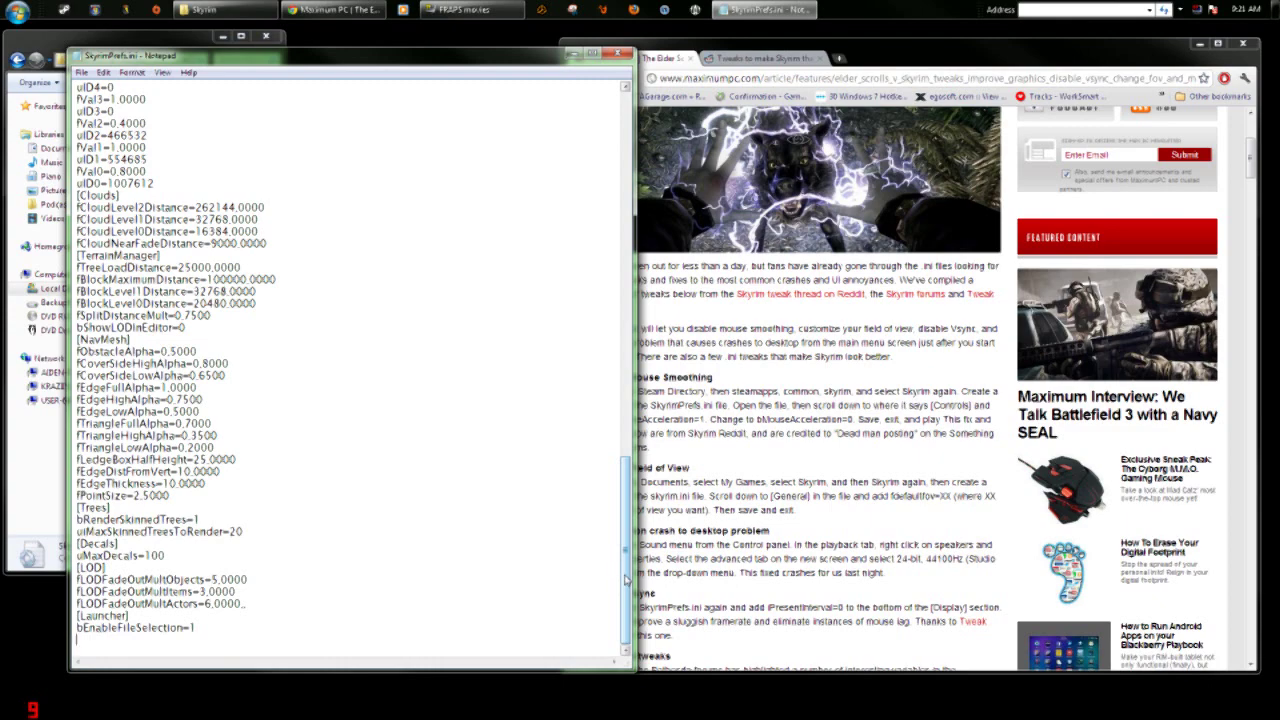
drag(626, 580, 632, 358)
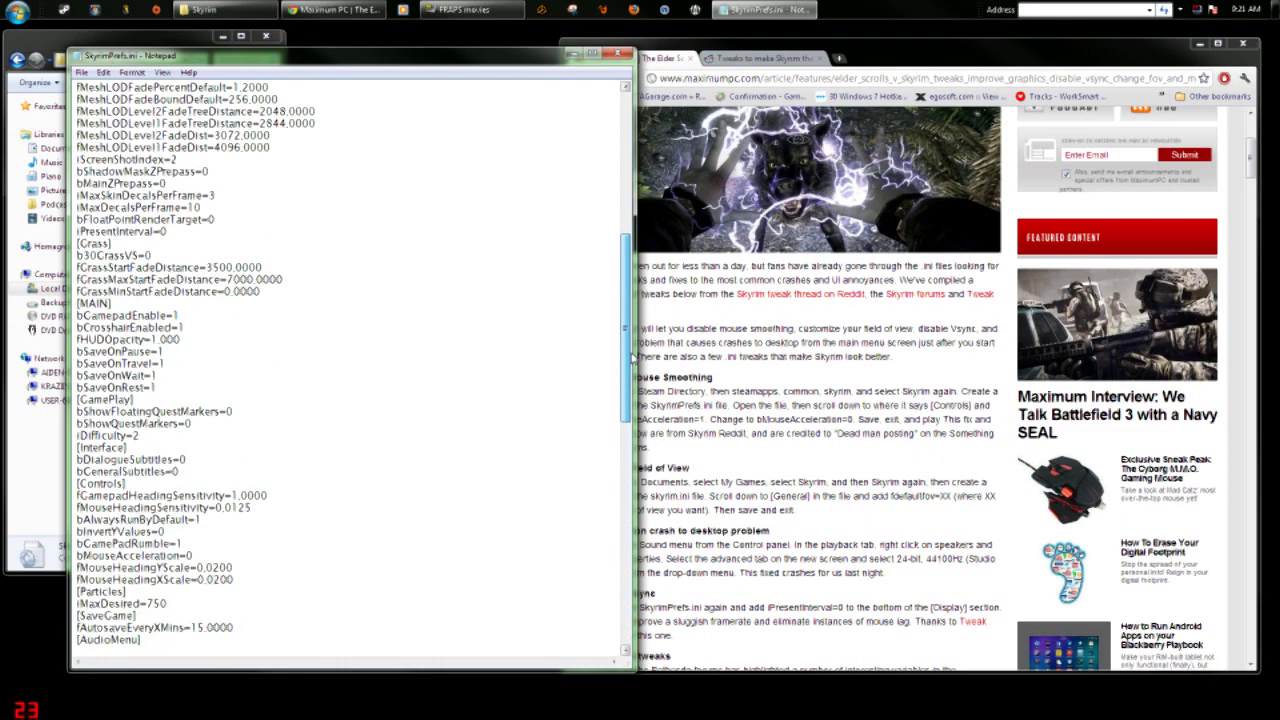
drag(632, 358, 616, 355)
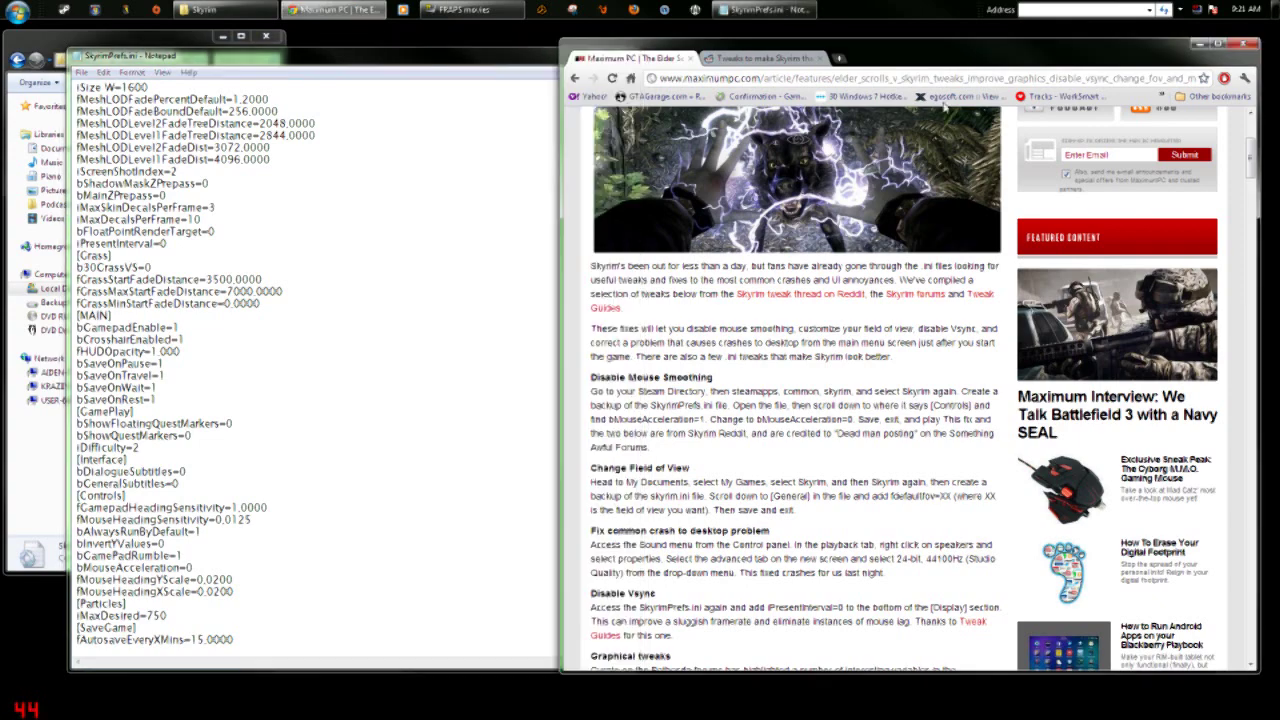
- Show the article's Disable Vsync section and arrange the browser and SkyrimPrefs.ini windows side by side
click(979, 58)
scroll(730, 390, down, 3)
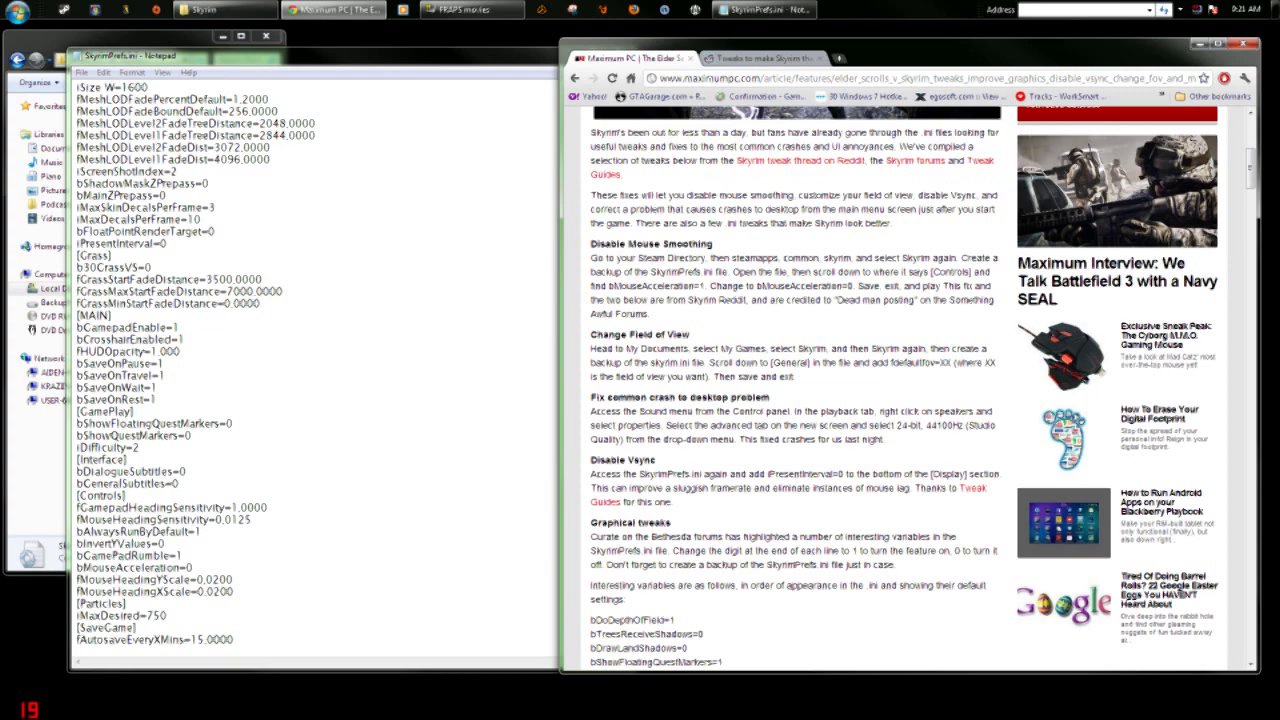
scroll(780, 390, down, 1)
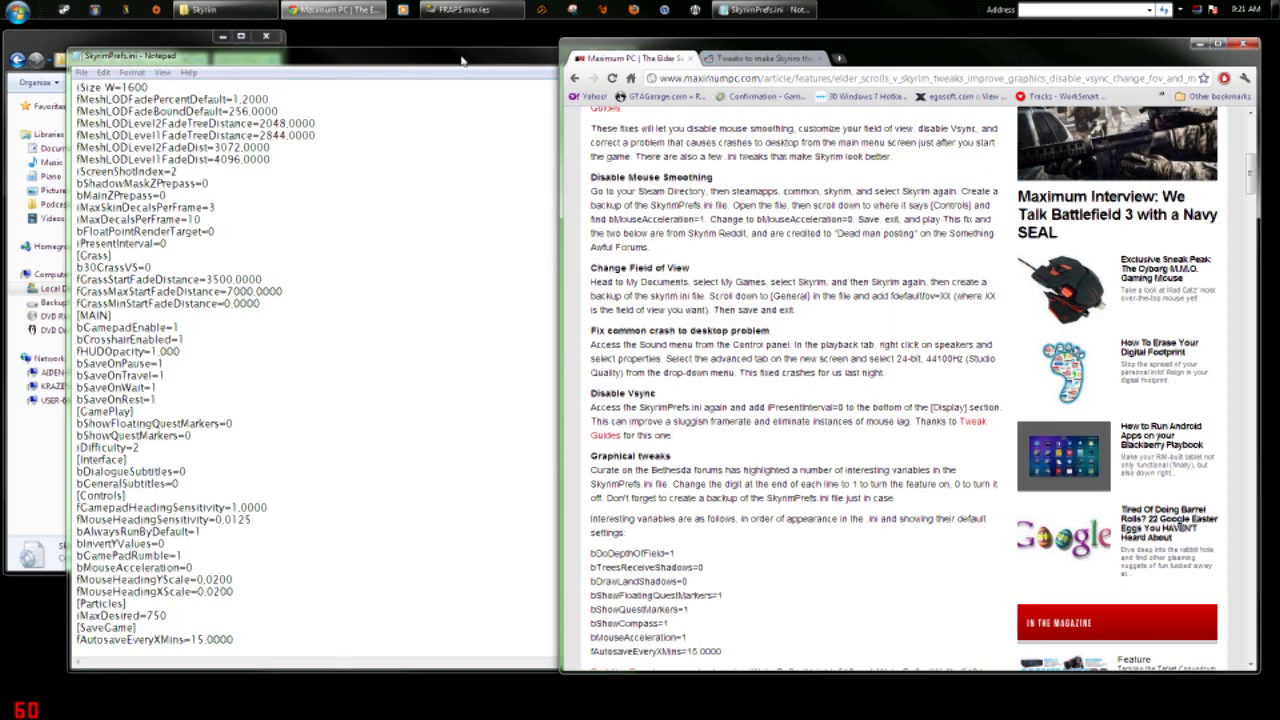
drag(462, 61, 428, 56)
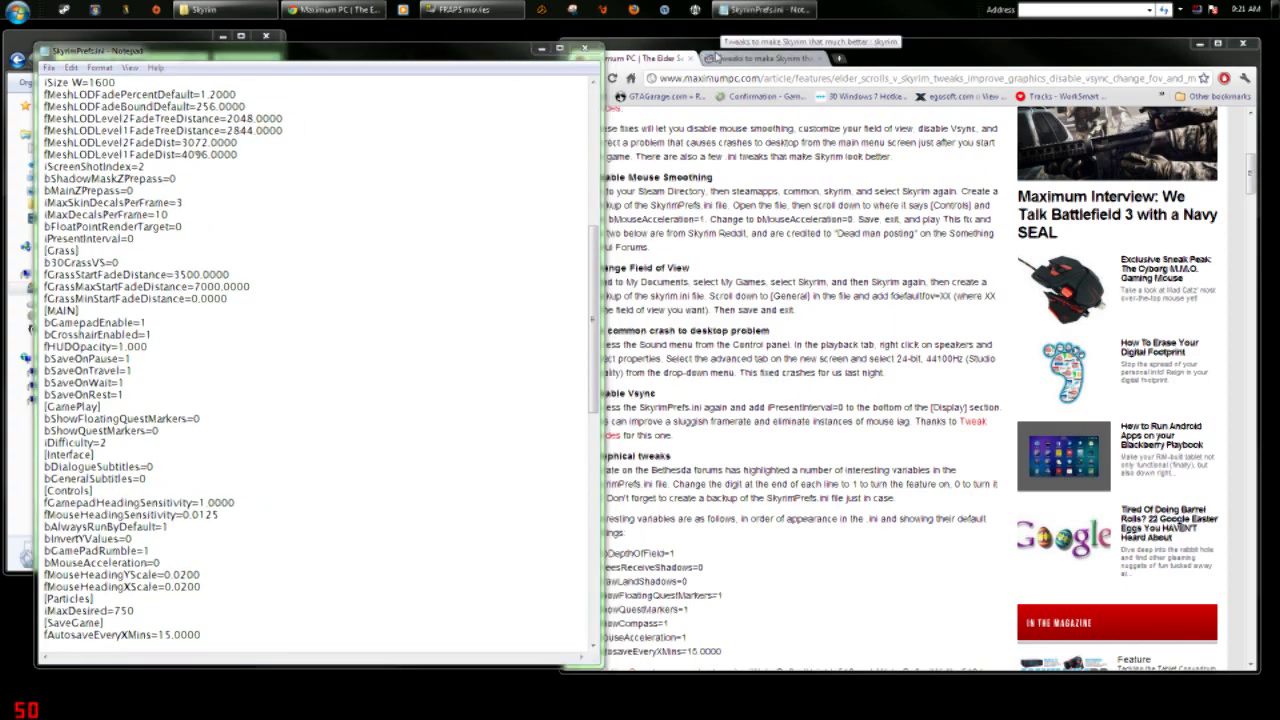
click(987, 43)
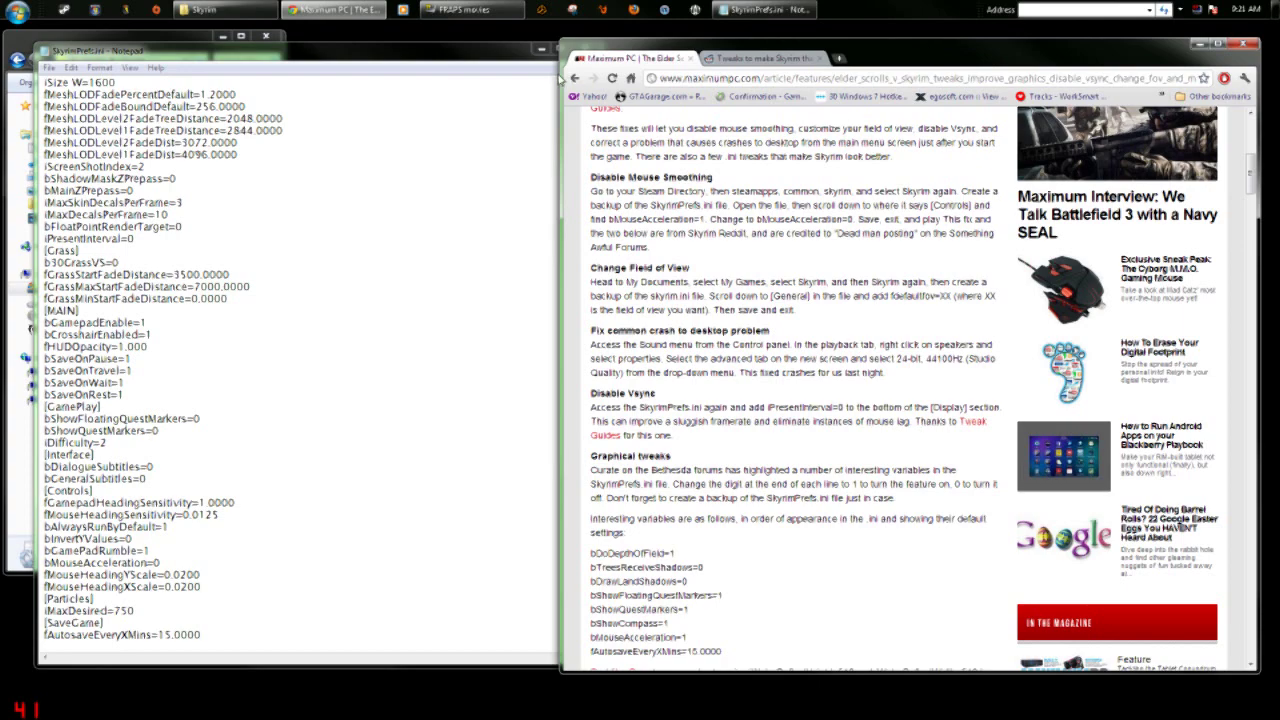
drag(561, 77, 611, 79)
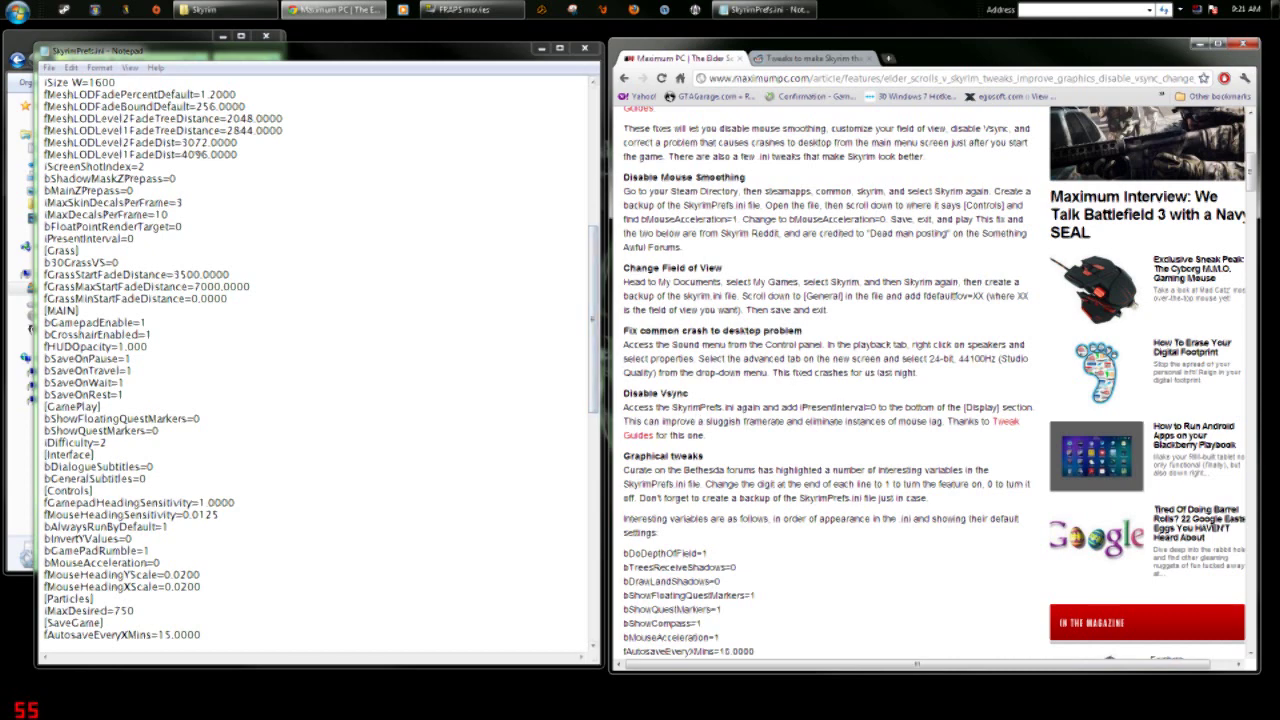
- Return to the start of SkyrimPrefs.ini and search downward for "display"
scroll(600, 343, down, 5)
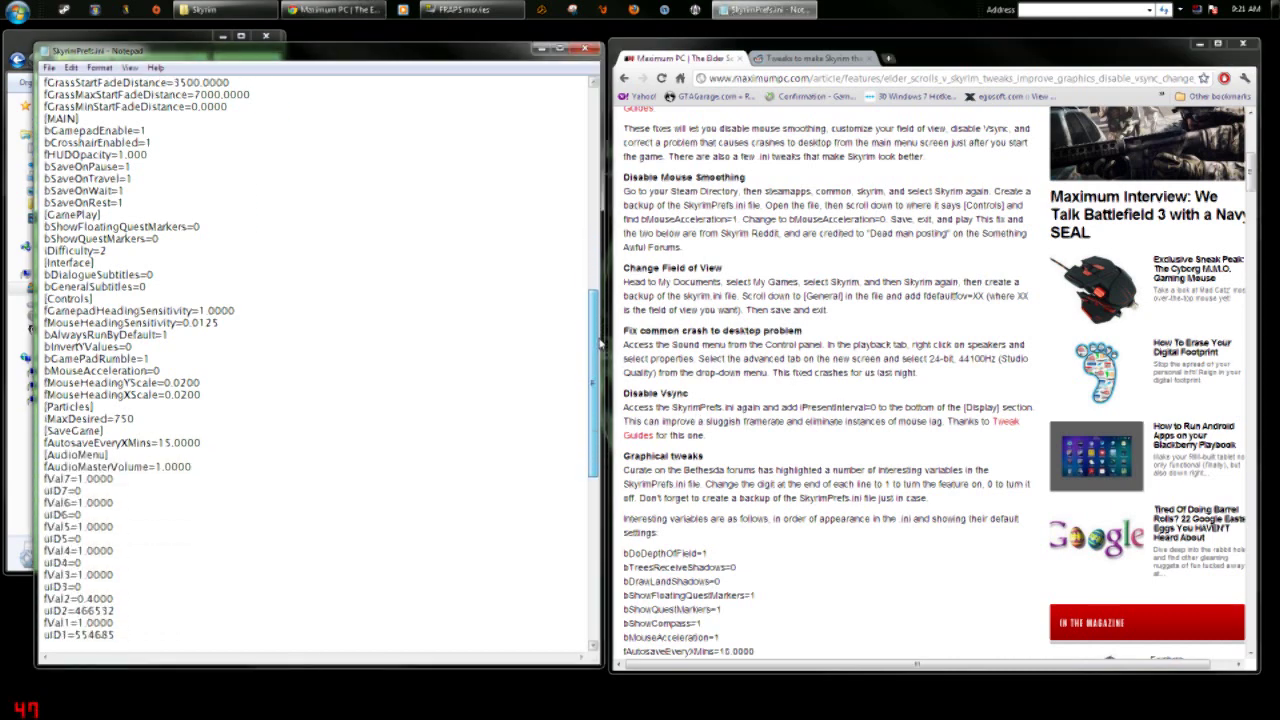
drag(600, 343, 600, 128)
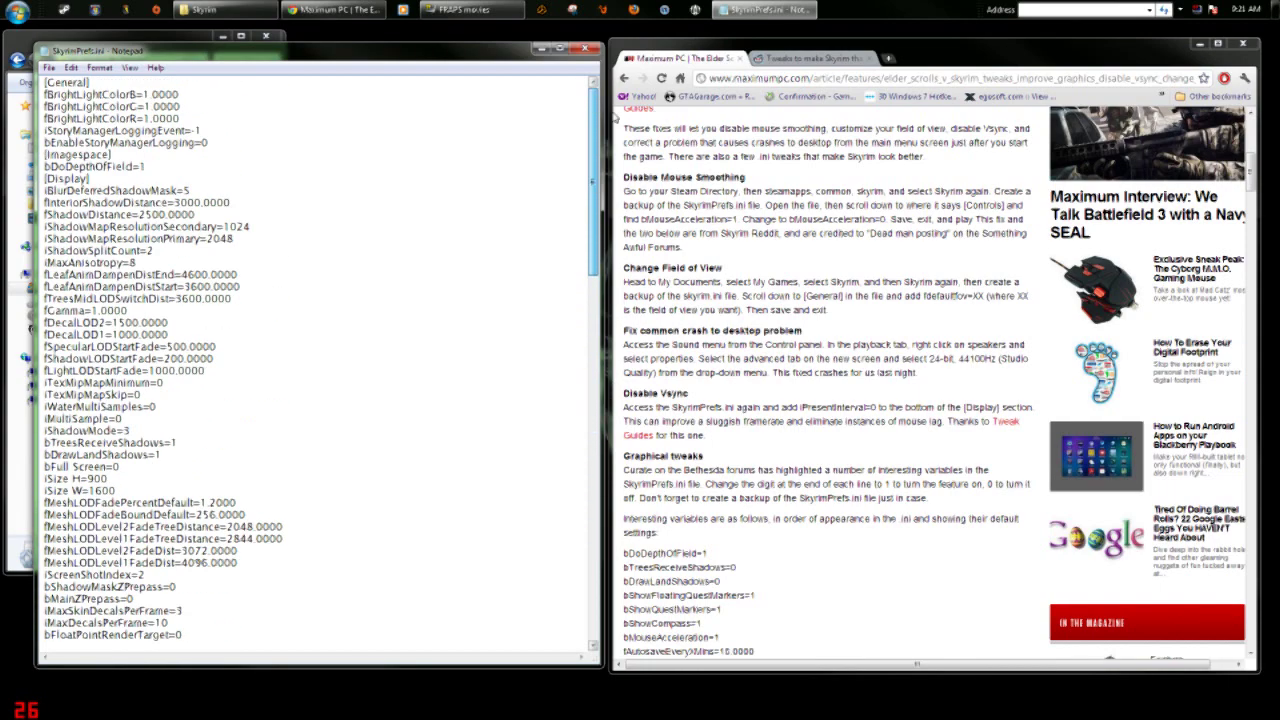
click(73, 68)
click(103, 171)
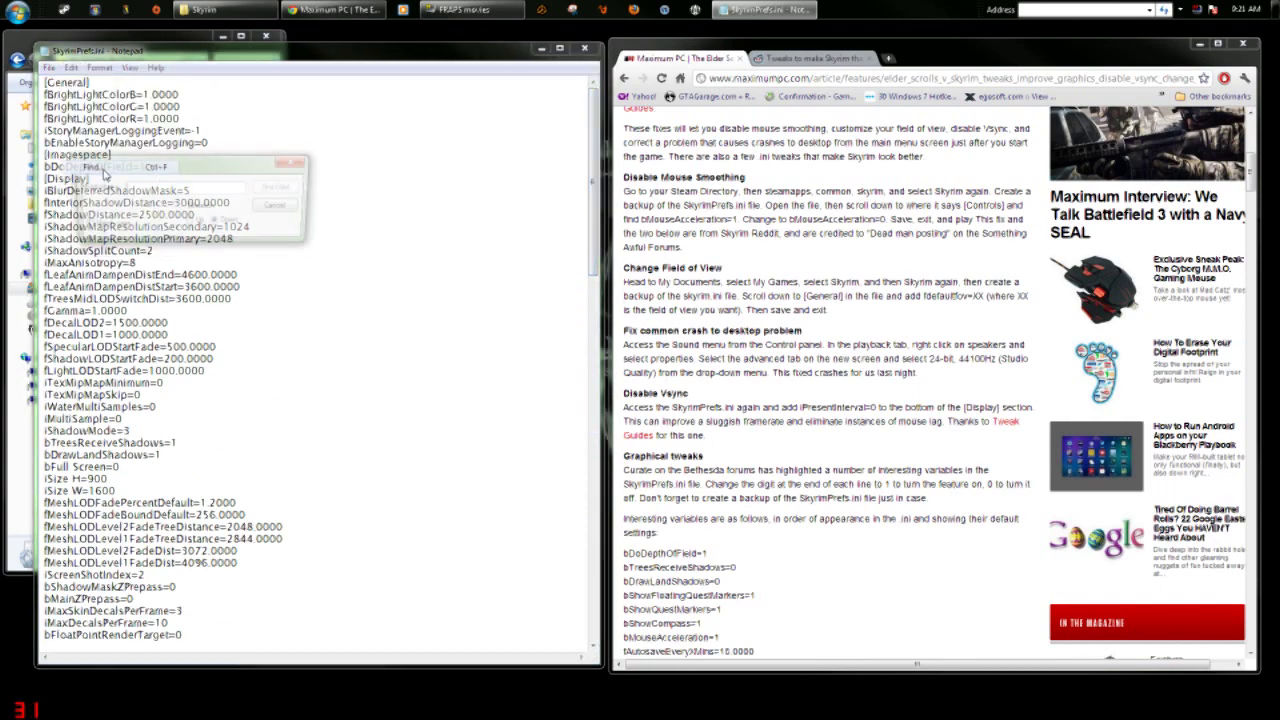
text(da)
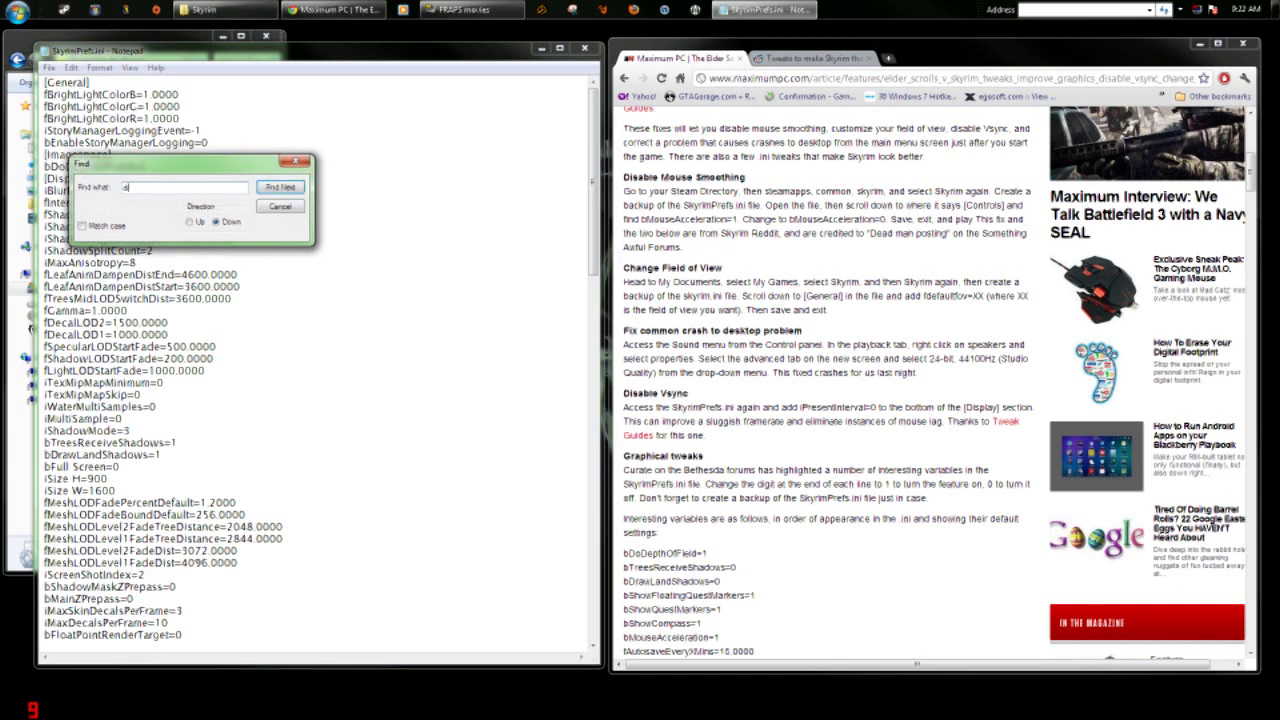
text(splay)
click(285, 188)
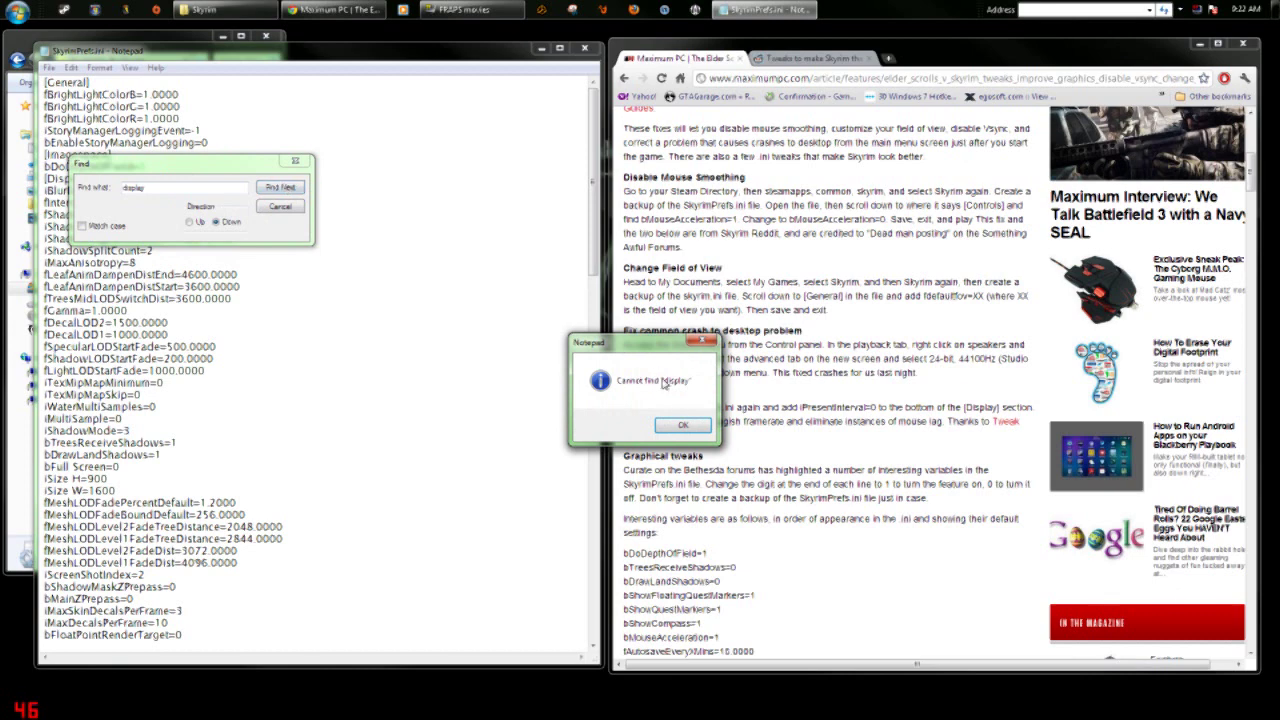
click(697, 436)
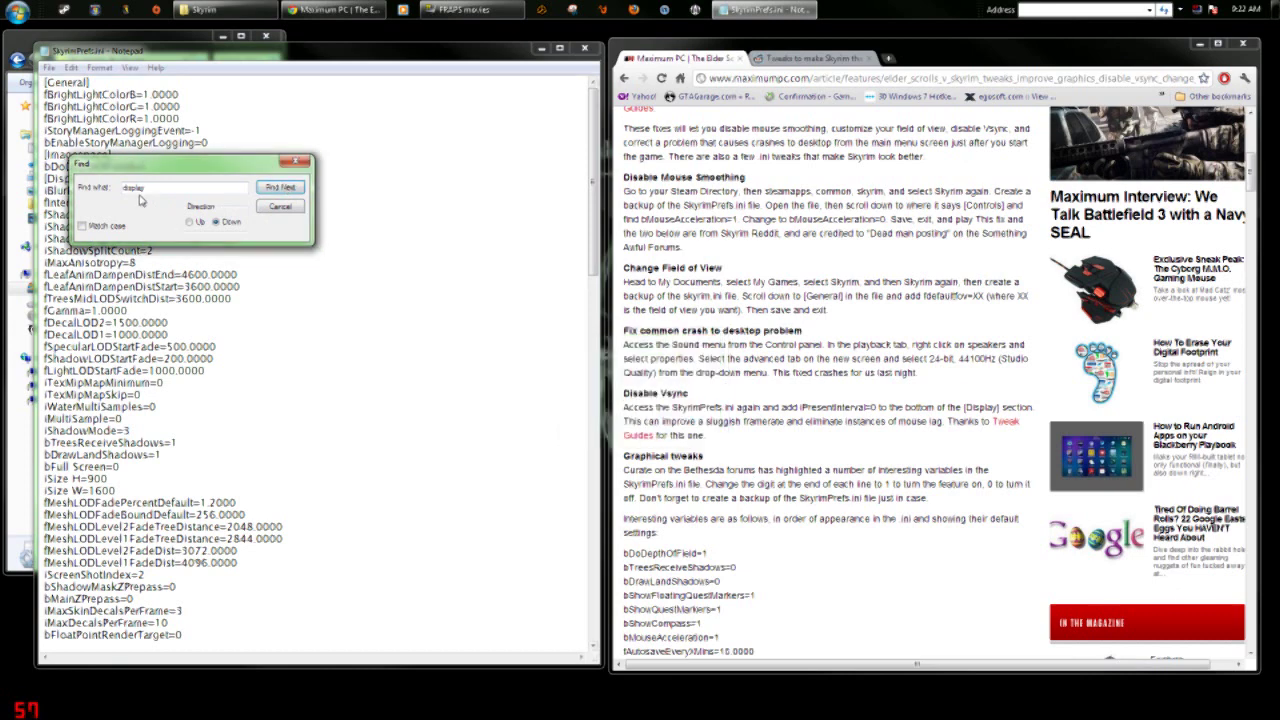
click(262, 190)
click(679, 426)
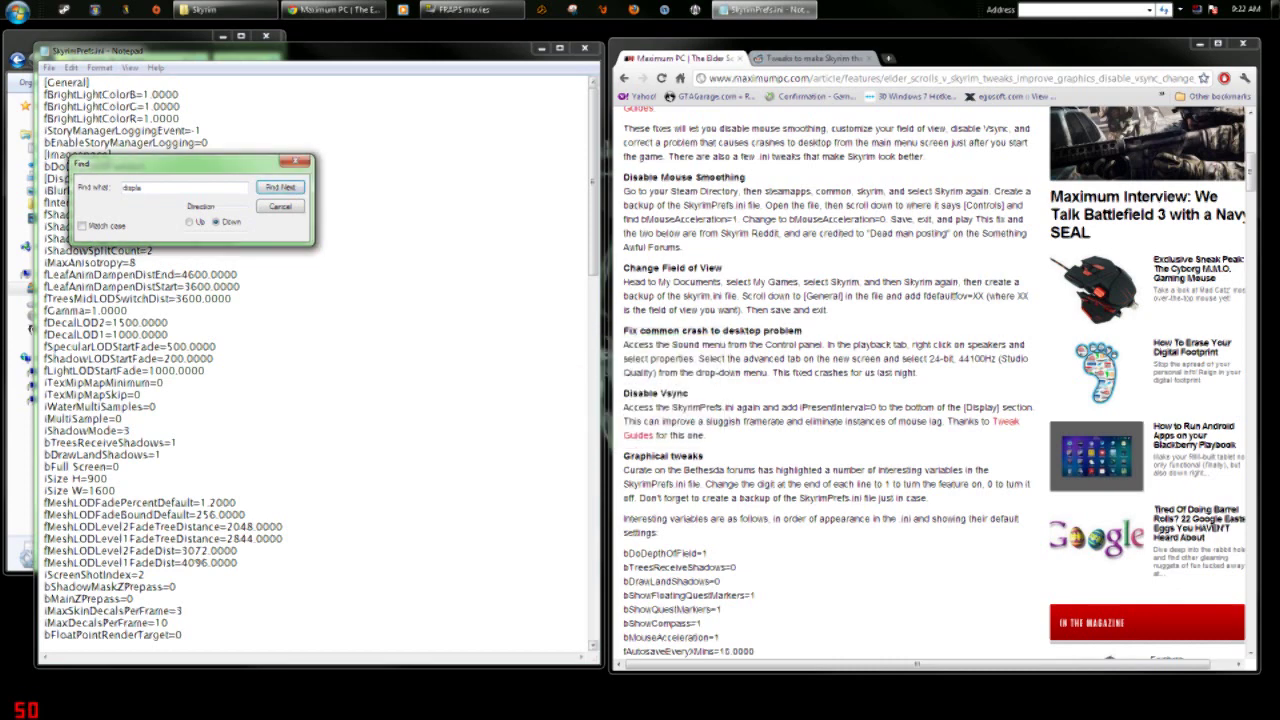
- Search upward for "displa" to locate the [Display] section and go to the end of that section
click(190, 222)
click(280, 187)
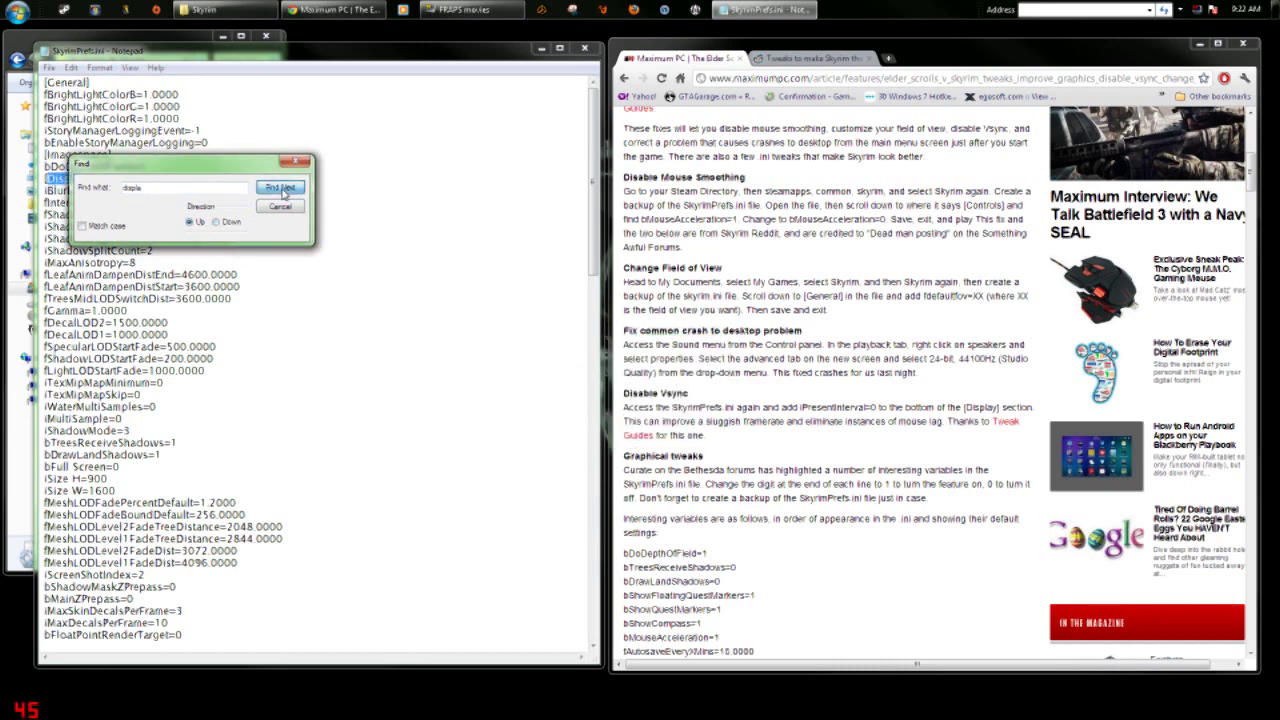
click(297, 161)
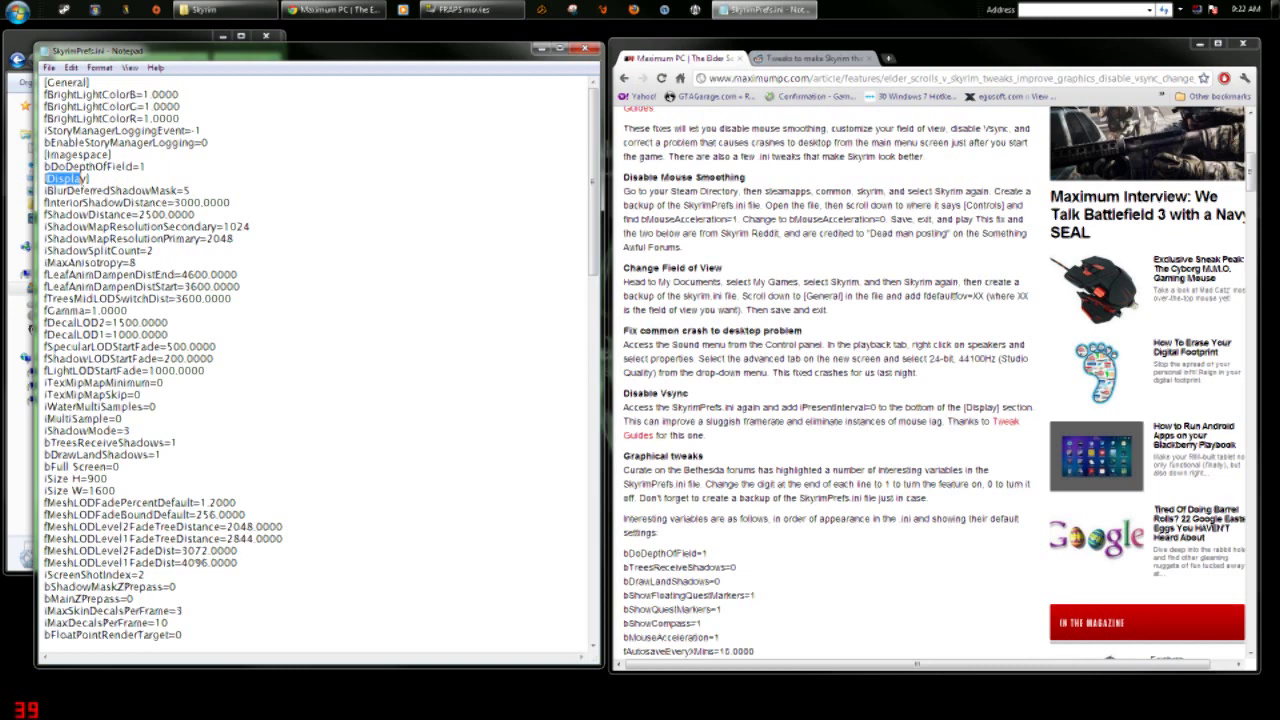
click(91, 178)
scroll(320, 360, down, 1)
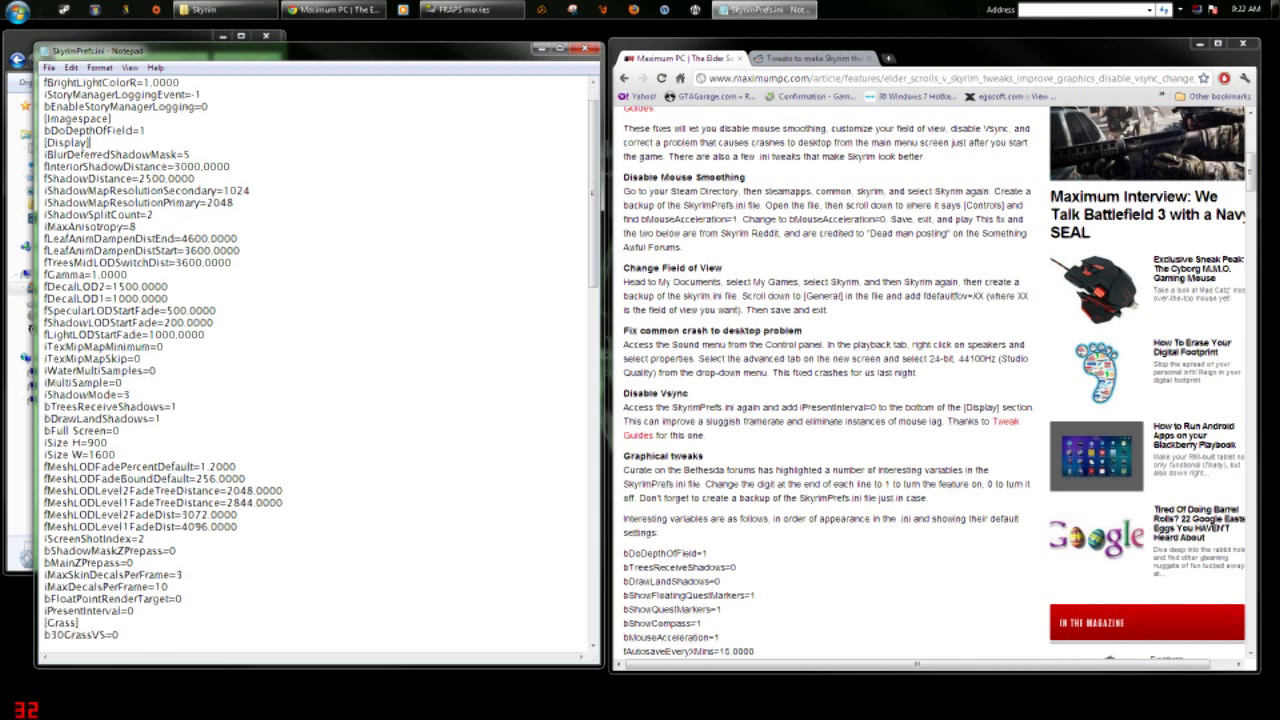
scroll(320, 360, down, 2)
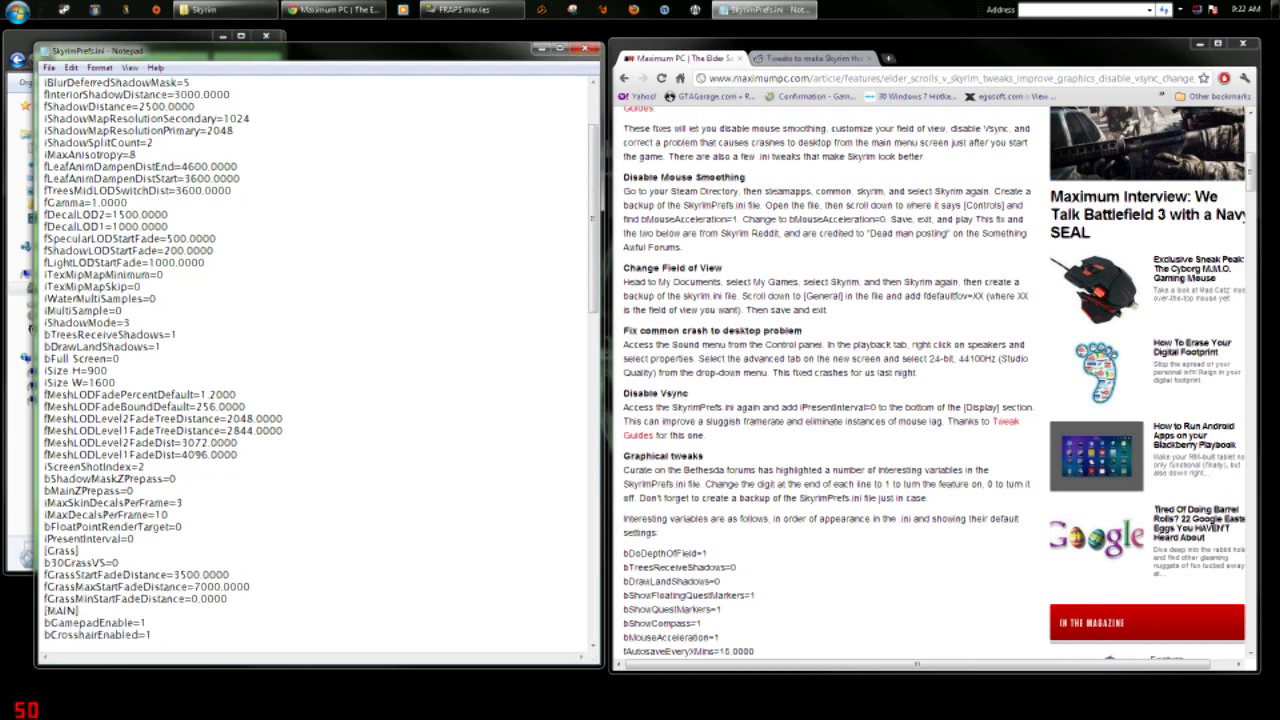
scroll(320, 360, down, 1)
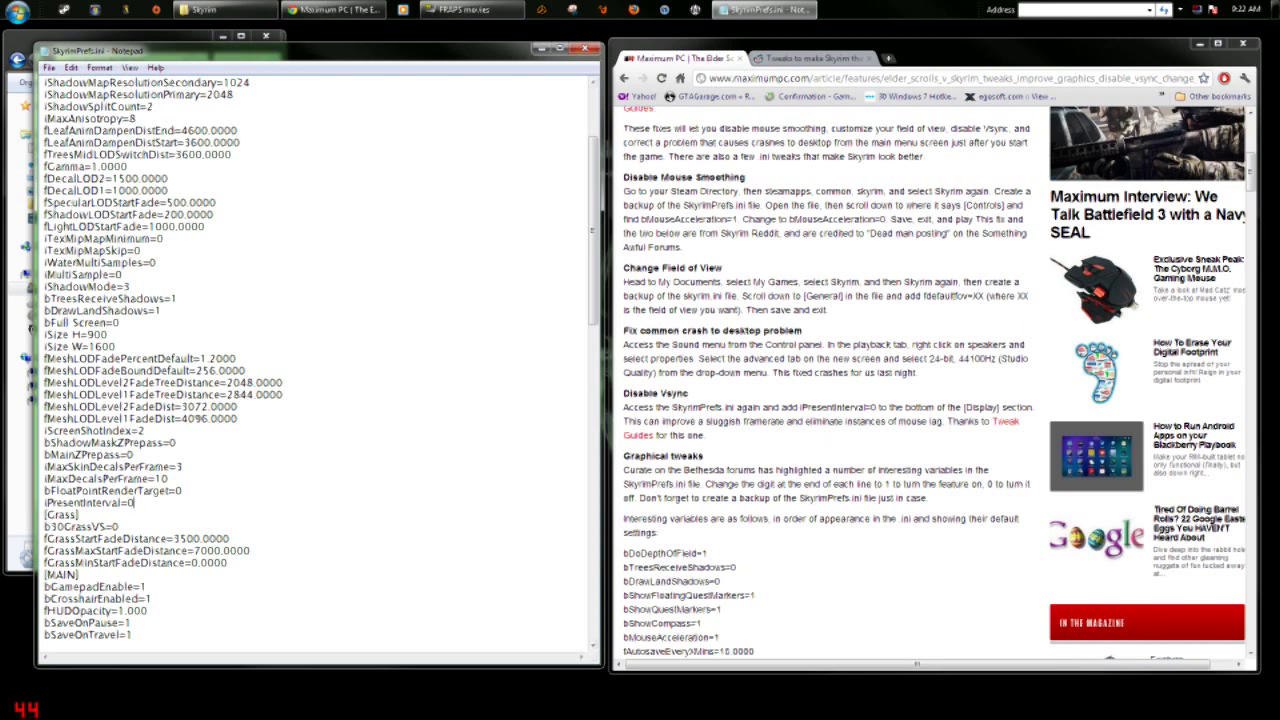
- Cut the iPresentInterval=0 line from the end of [Display] and paste it back on a new line below bFloatPointRenderTarget=0
drag(134, 502, 44, 502)
right_click(50, 504)
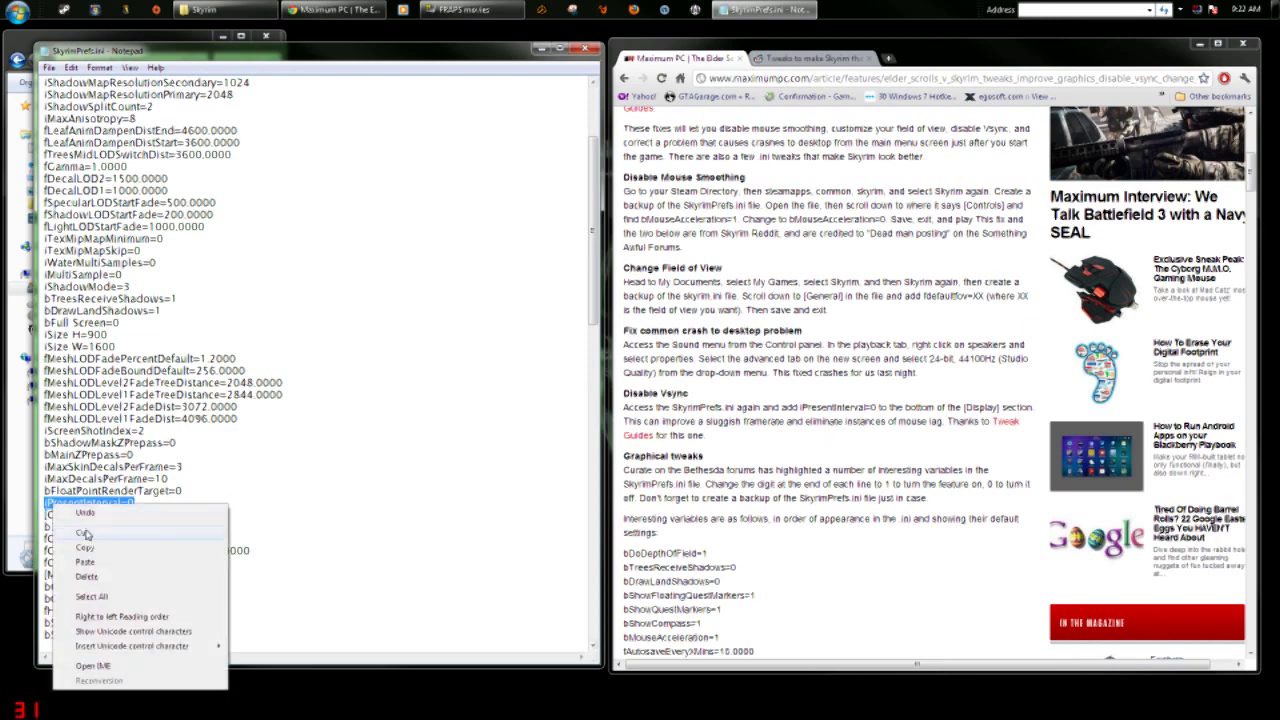
click(85, 533)
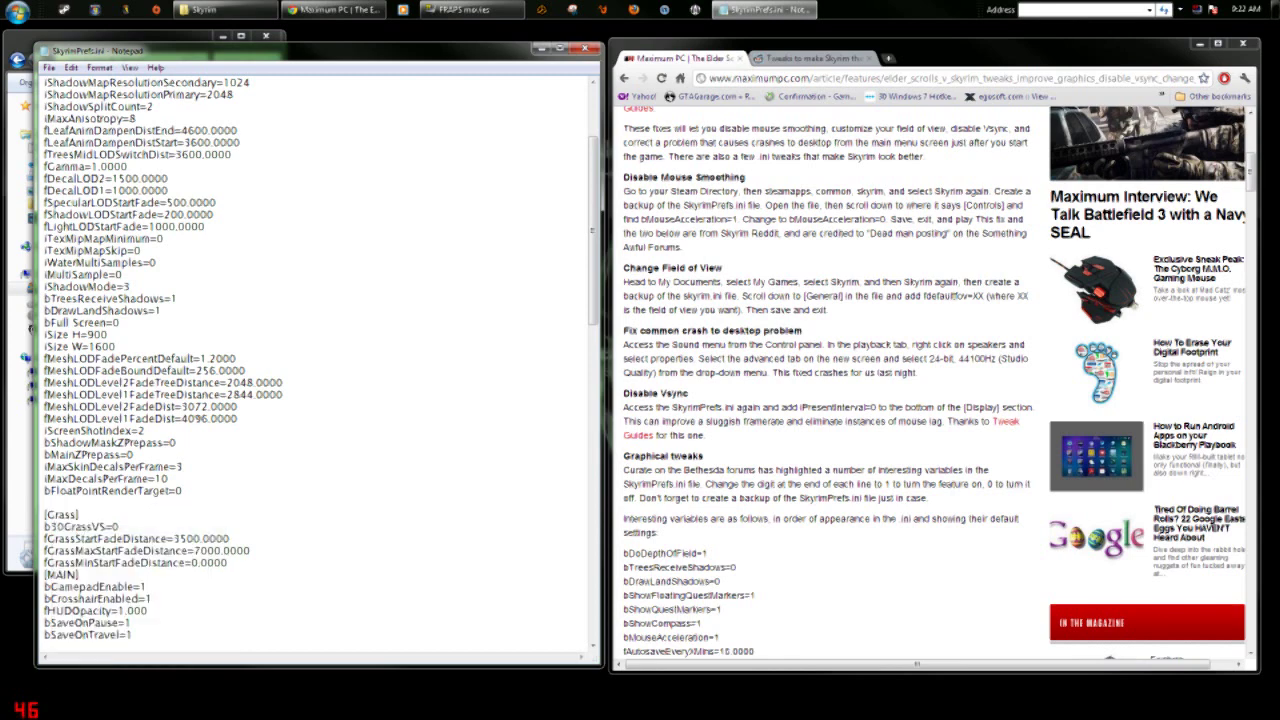
key(BackSpace)
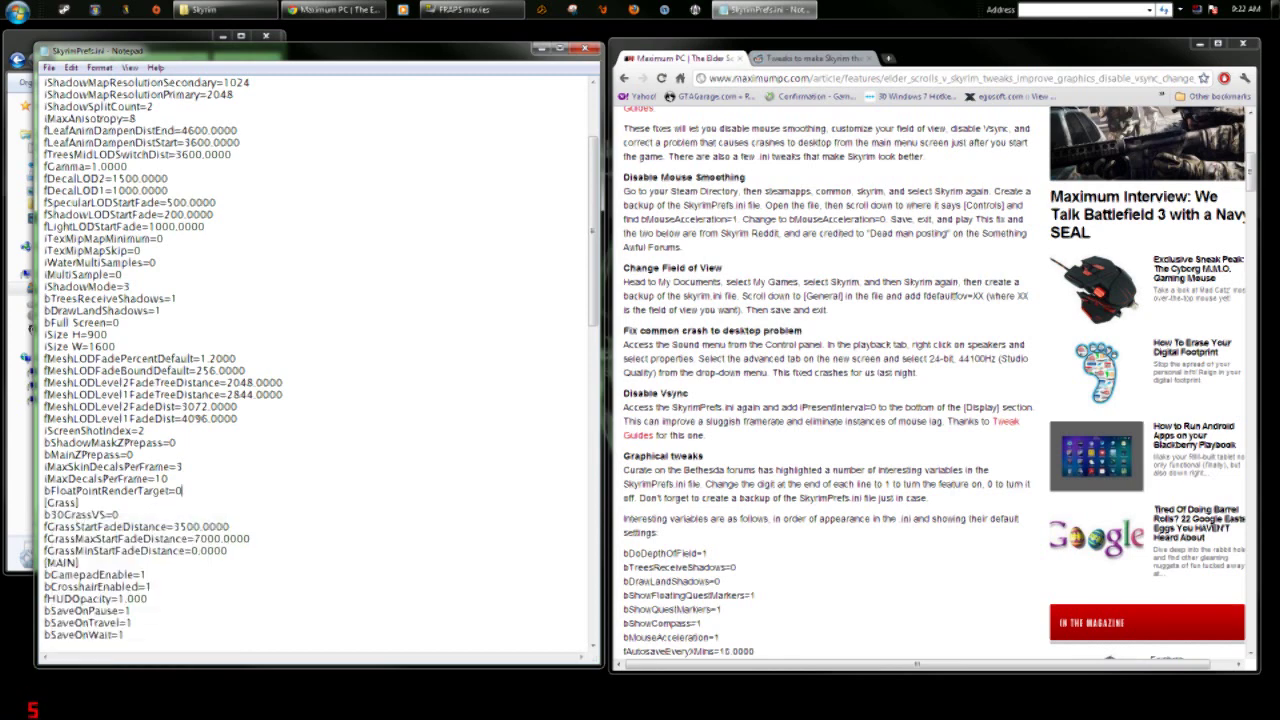
key(Return)
right_click(68, 500)
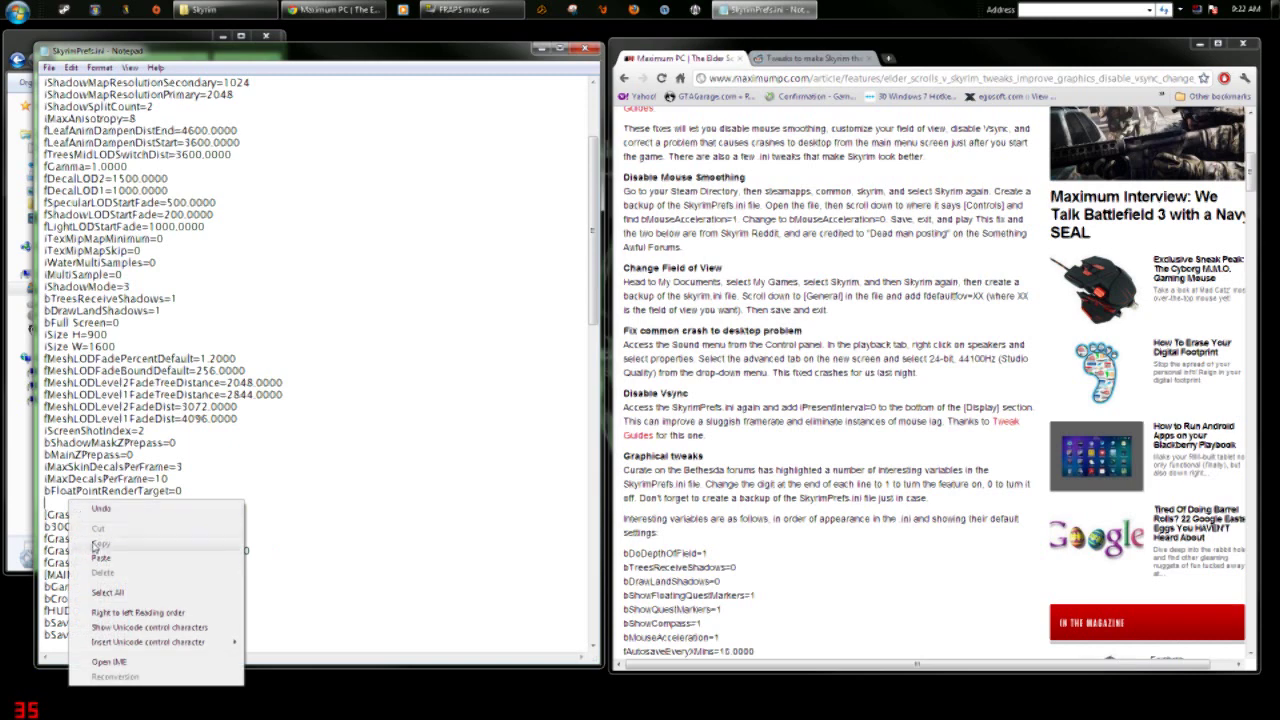
click(101, 557)
- Read the article's list of graphical tweak variables and look through SkyrimPrefs.ini for the matching settings
scroll(100, 557, down, 1)
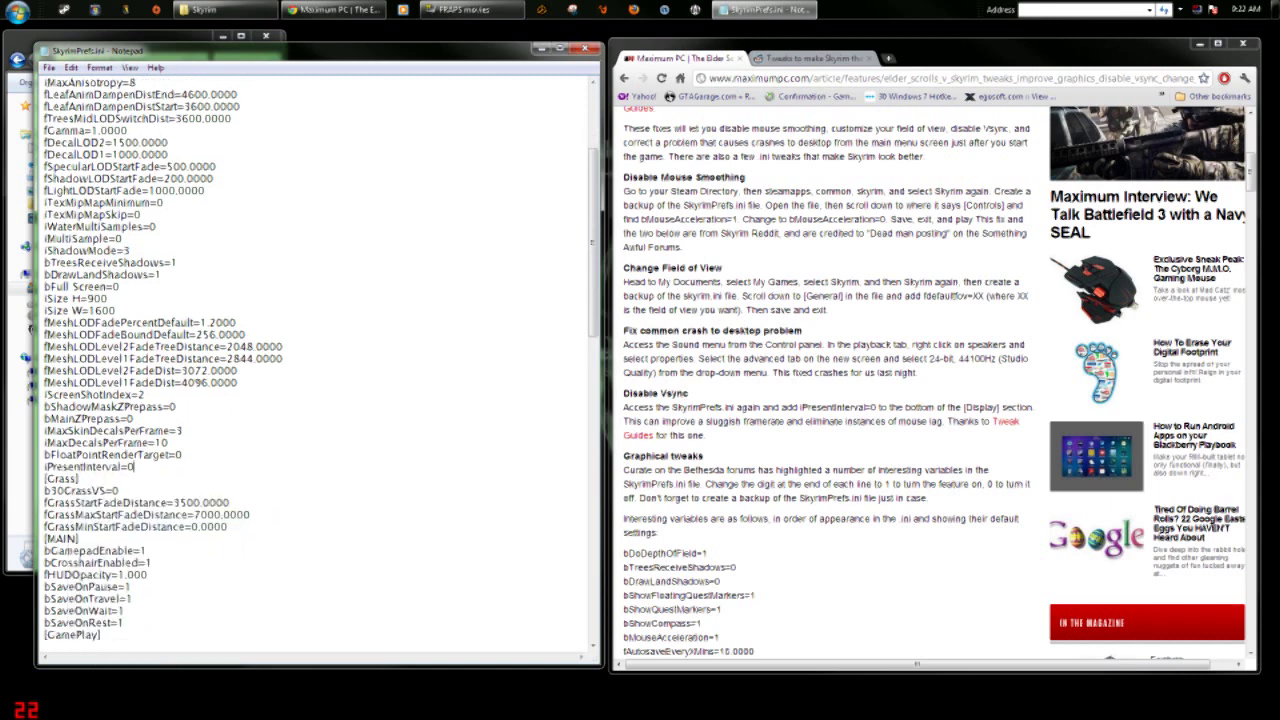
click(786, 592)
scroll(800, 578, down, 1)
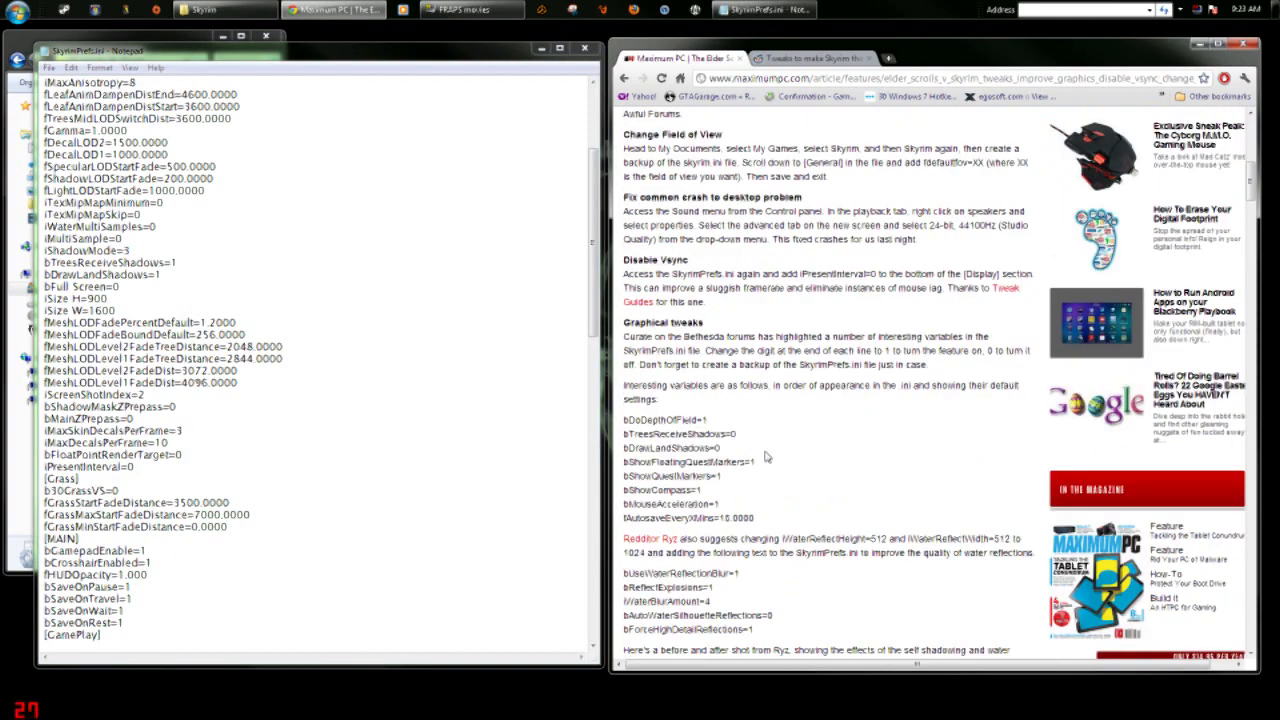
scroll(785, 499, down, 1)
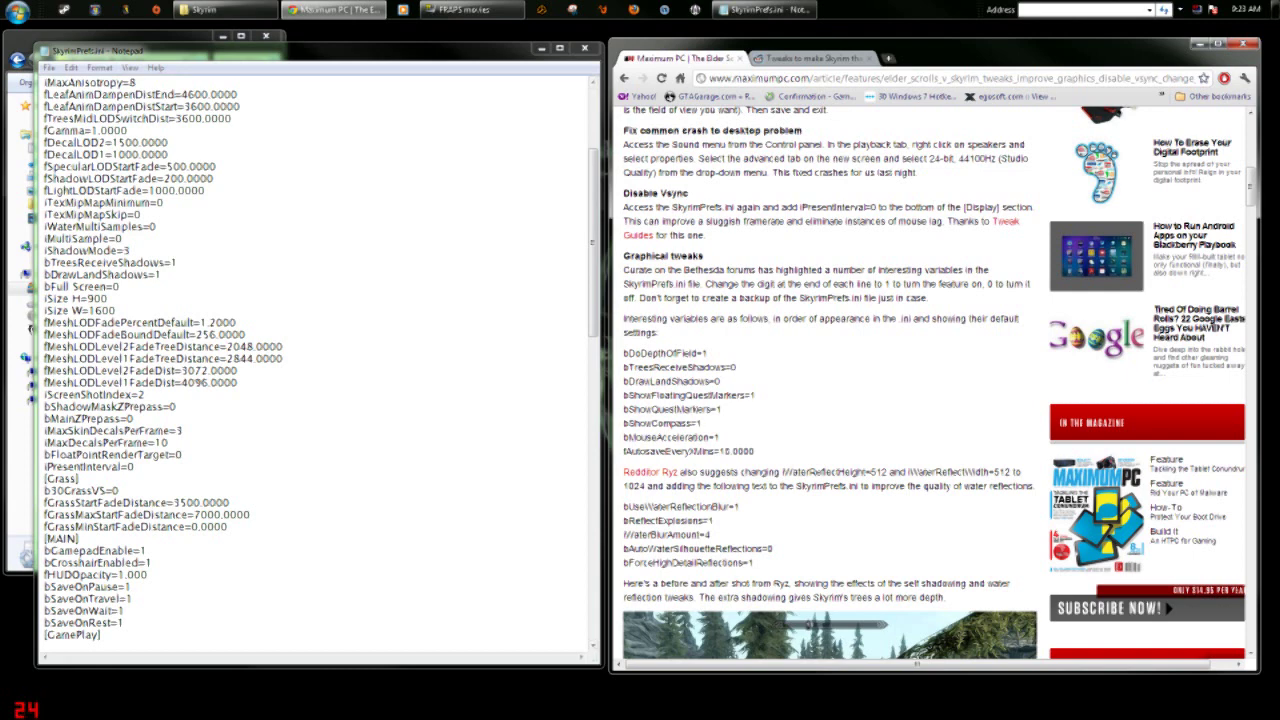
scroll(320, 360, up, 3)
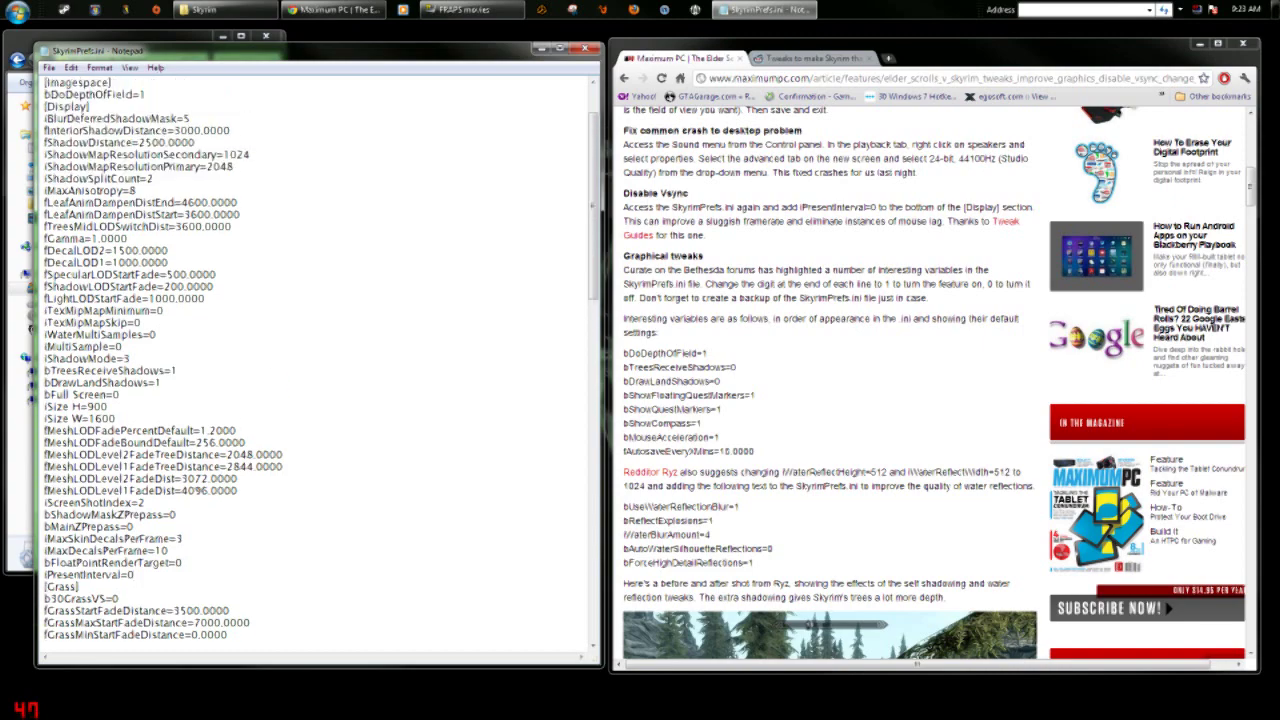
scroll(320, 360, up, 2)
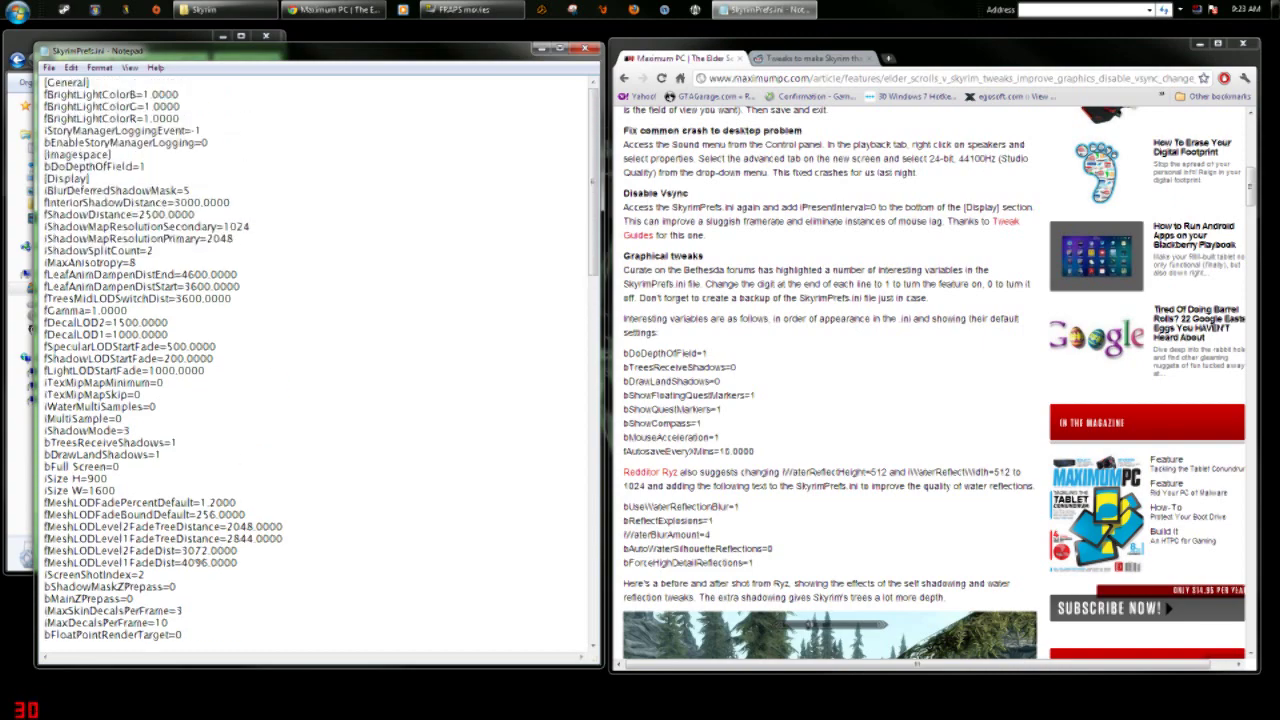
scroll(320, 360, down, 14)
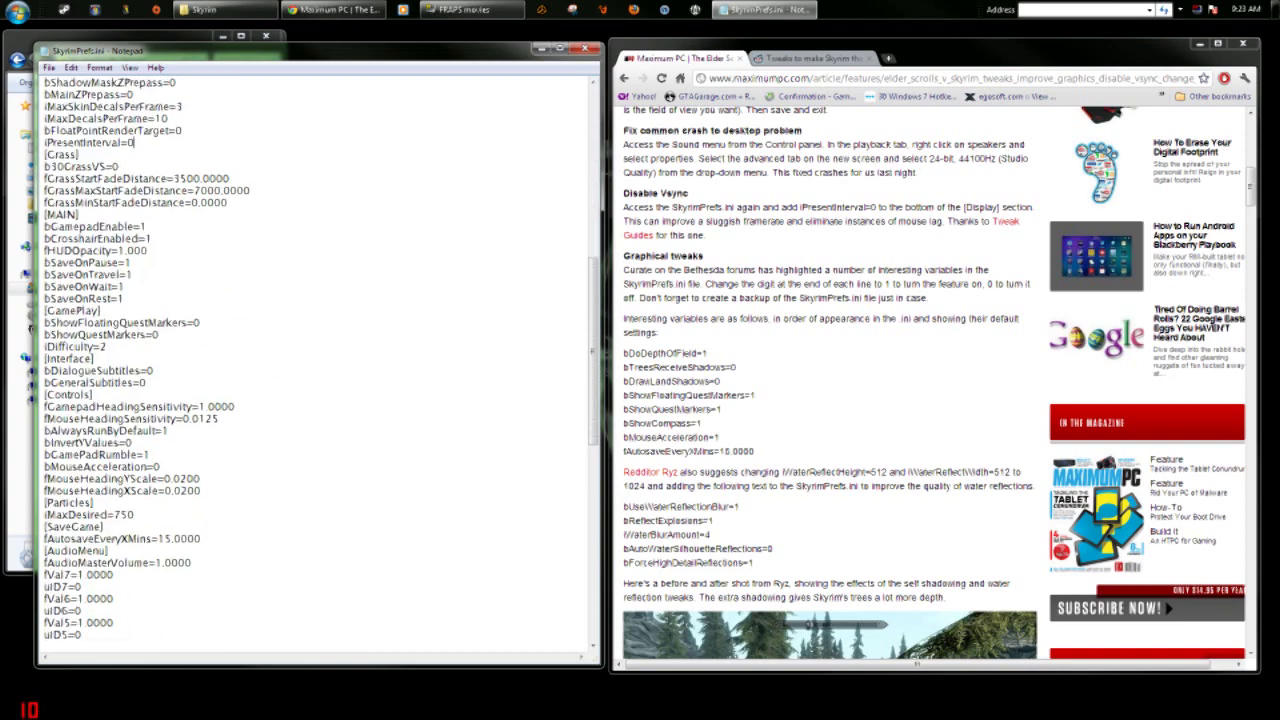
scroll(320, 360, down, 2)
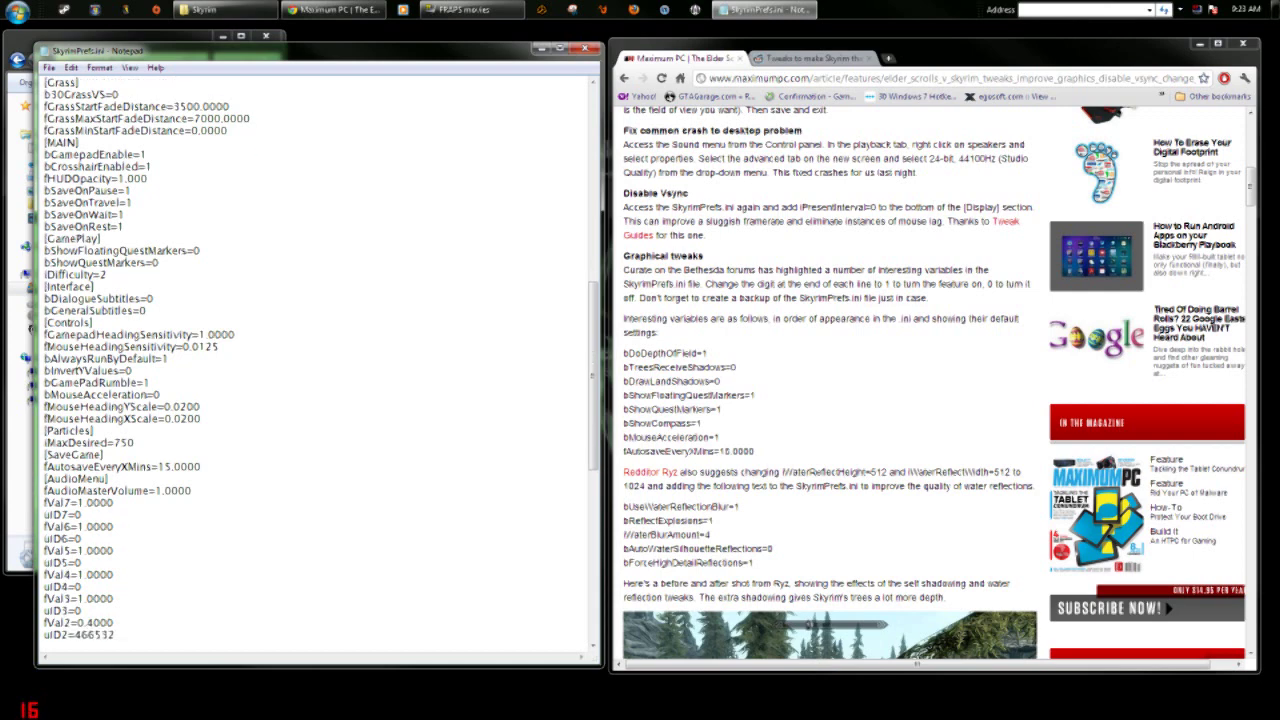
scroll(320, 360, down, 6)
scroll(320, 360, down, 2)
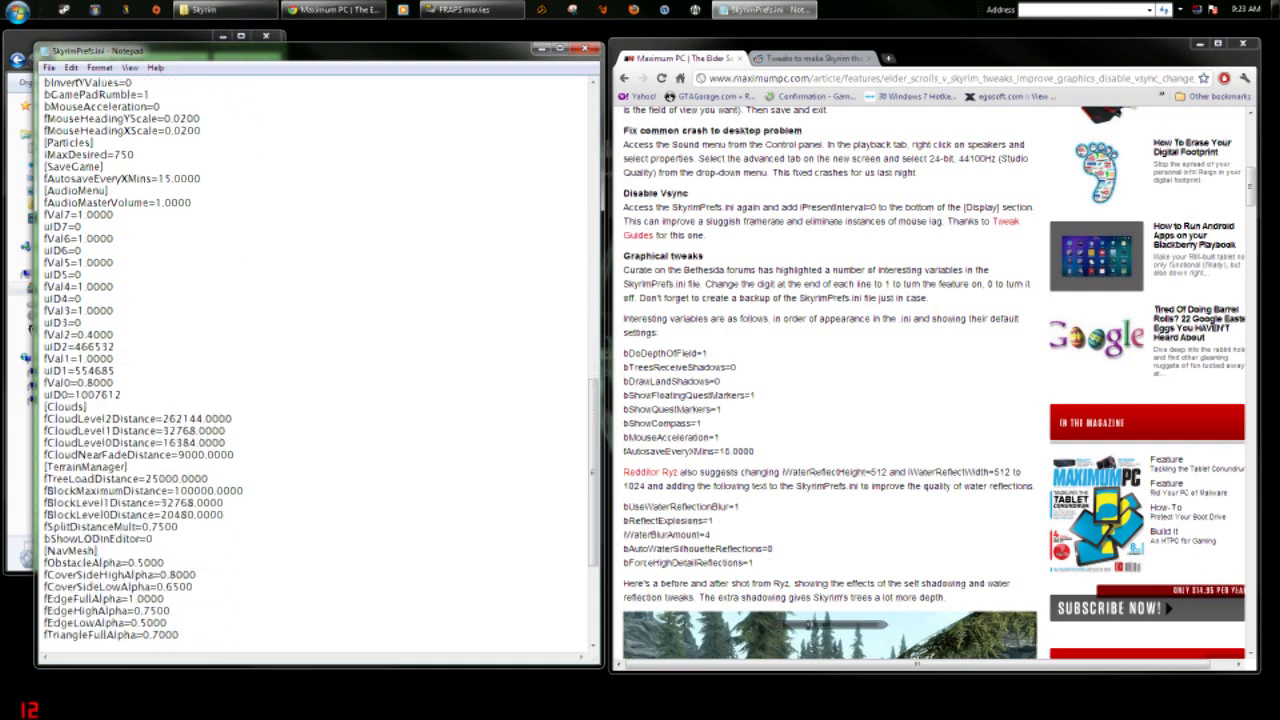
scroll(320, 360, down, 3)
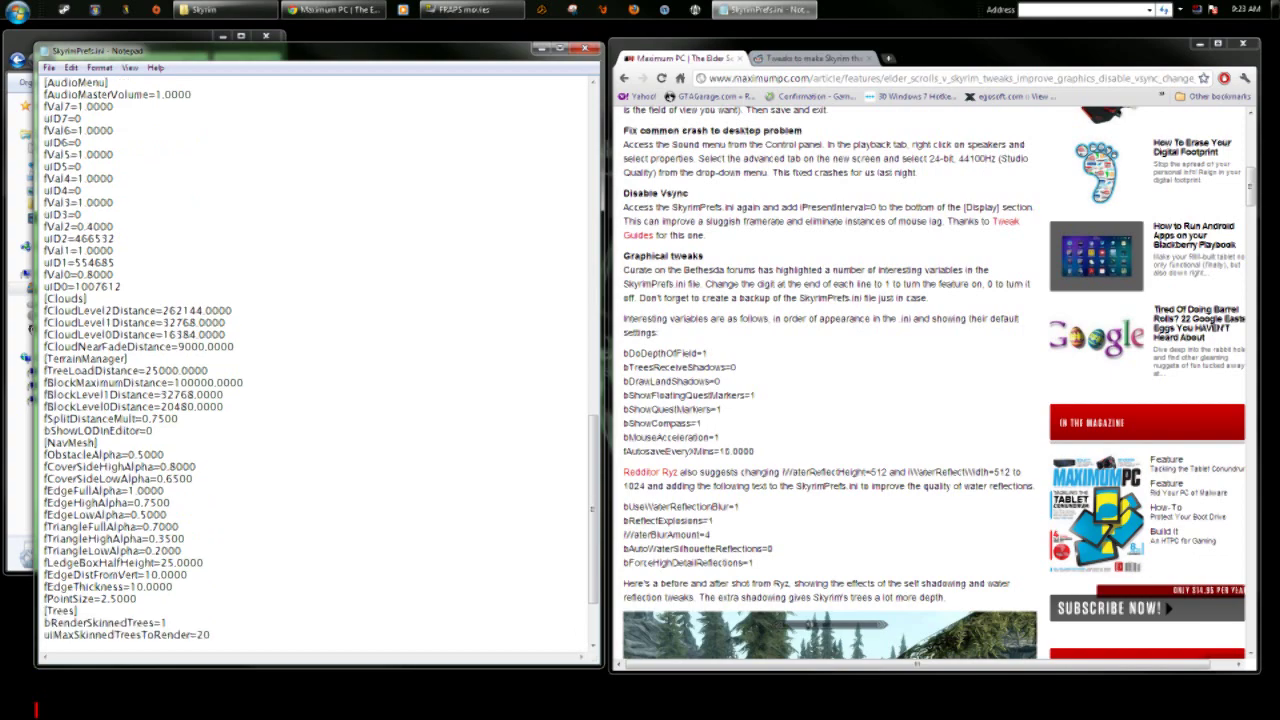
scroll(320, 360, up, 12)
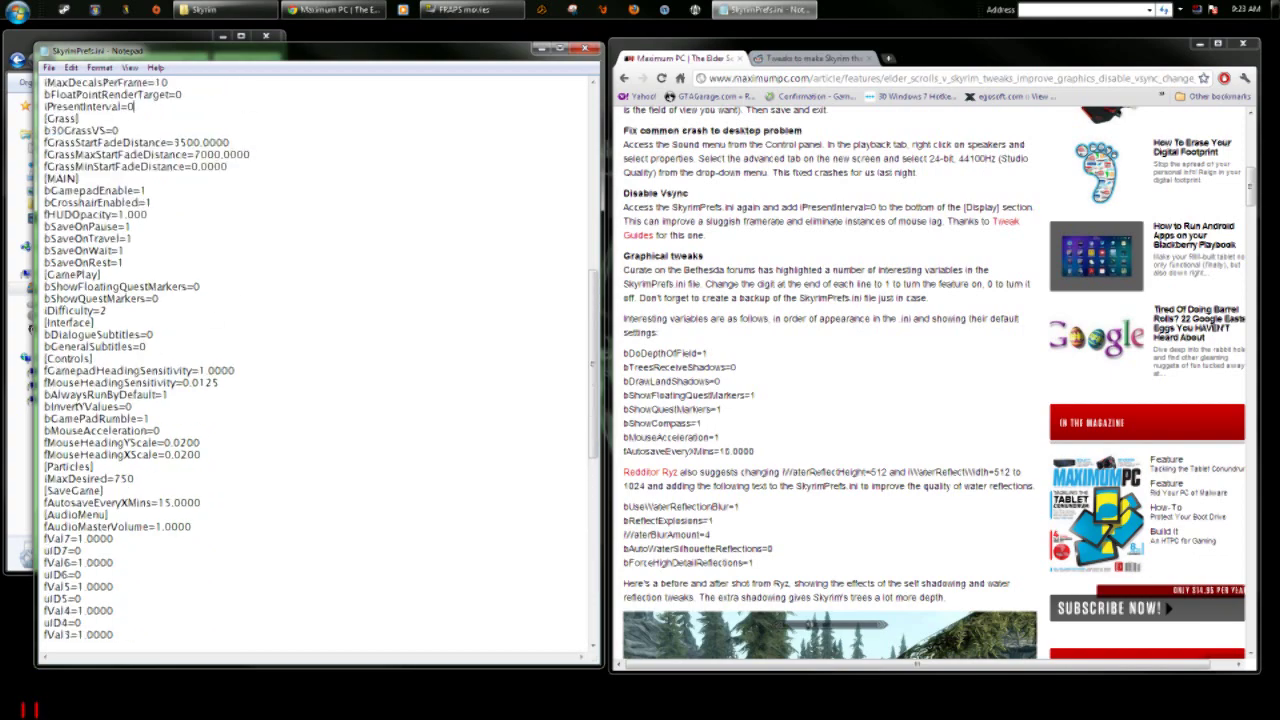
- Search SkyrimPrefs.ini from the start for "showfloat" and review the settings around the [GamePlay] section
scroll(320, 360, up, 15)
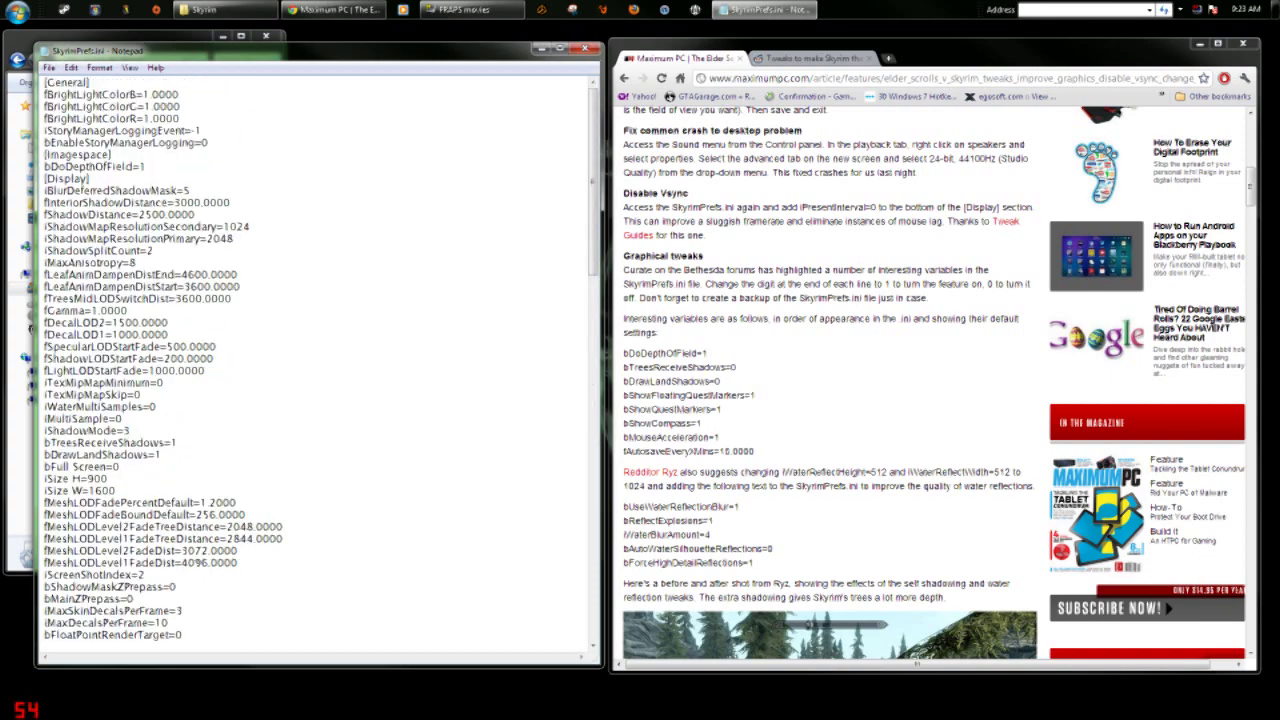
click(71, 67)
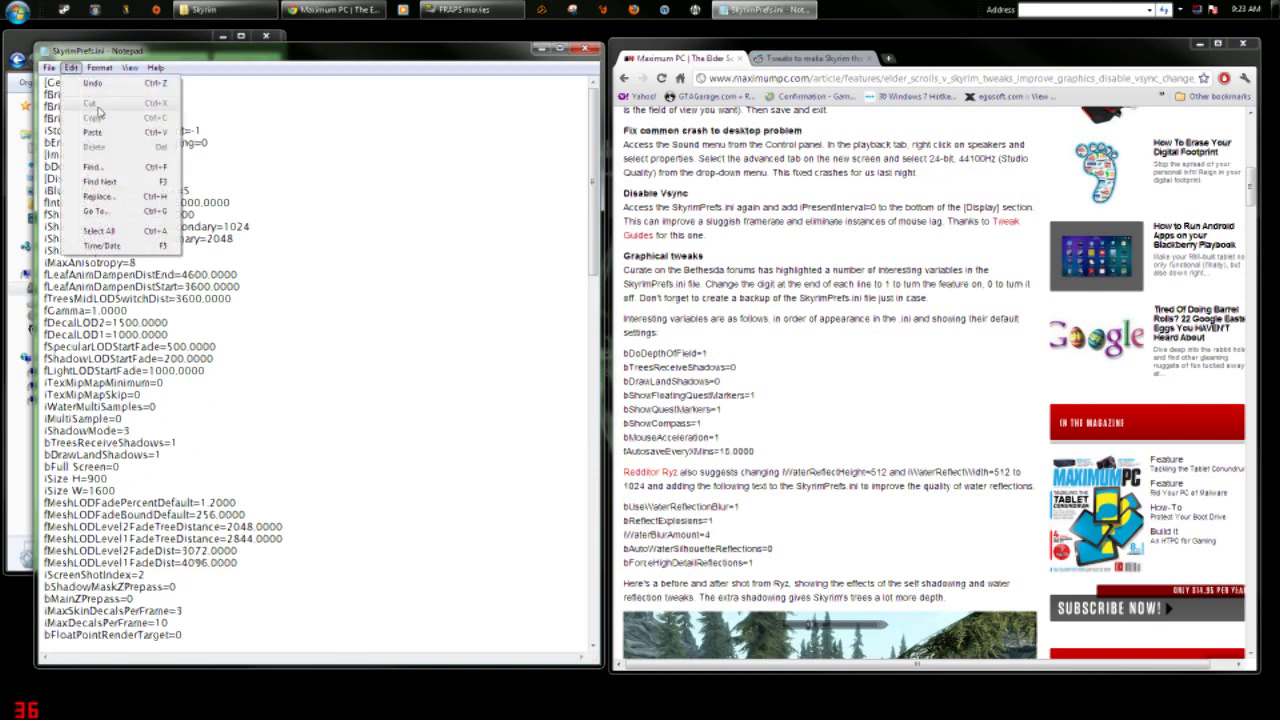
click(118, 181)
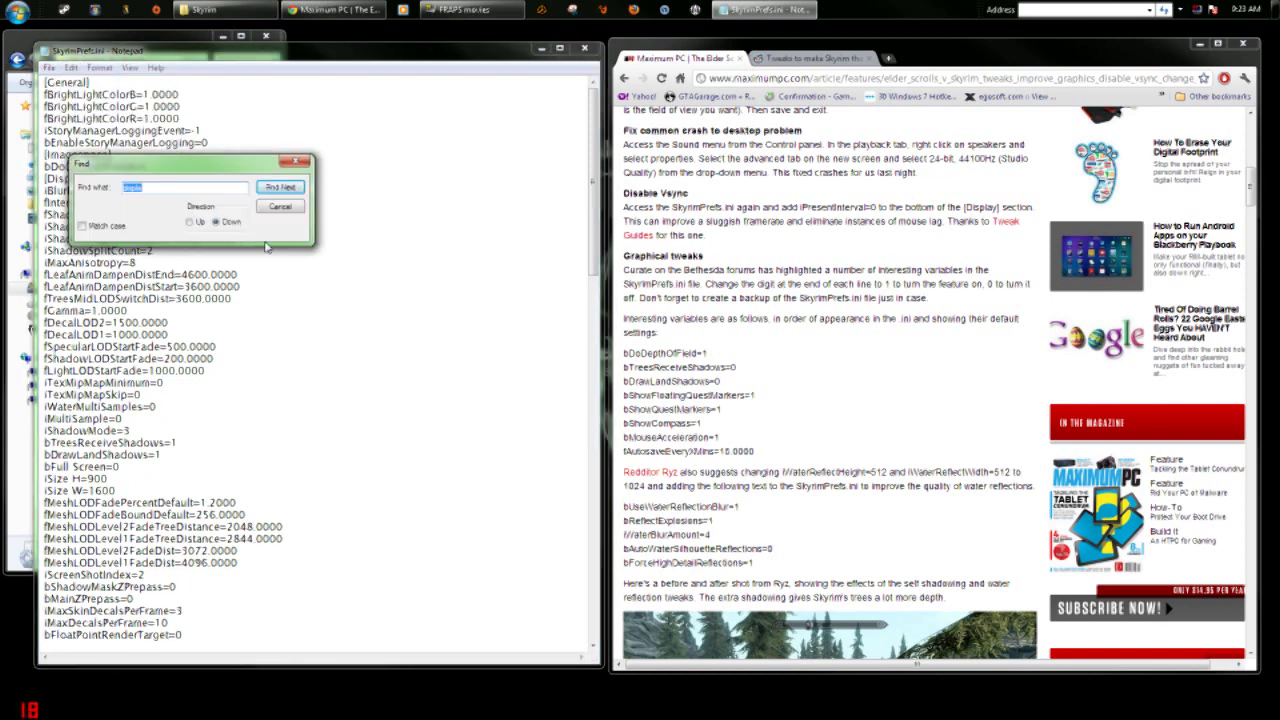
text(showfloat)
key(Return)
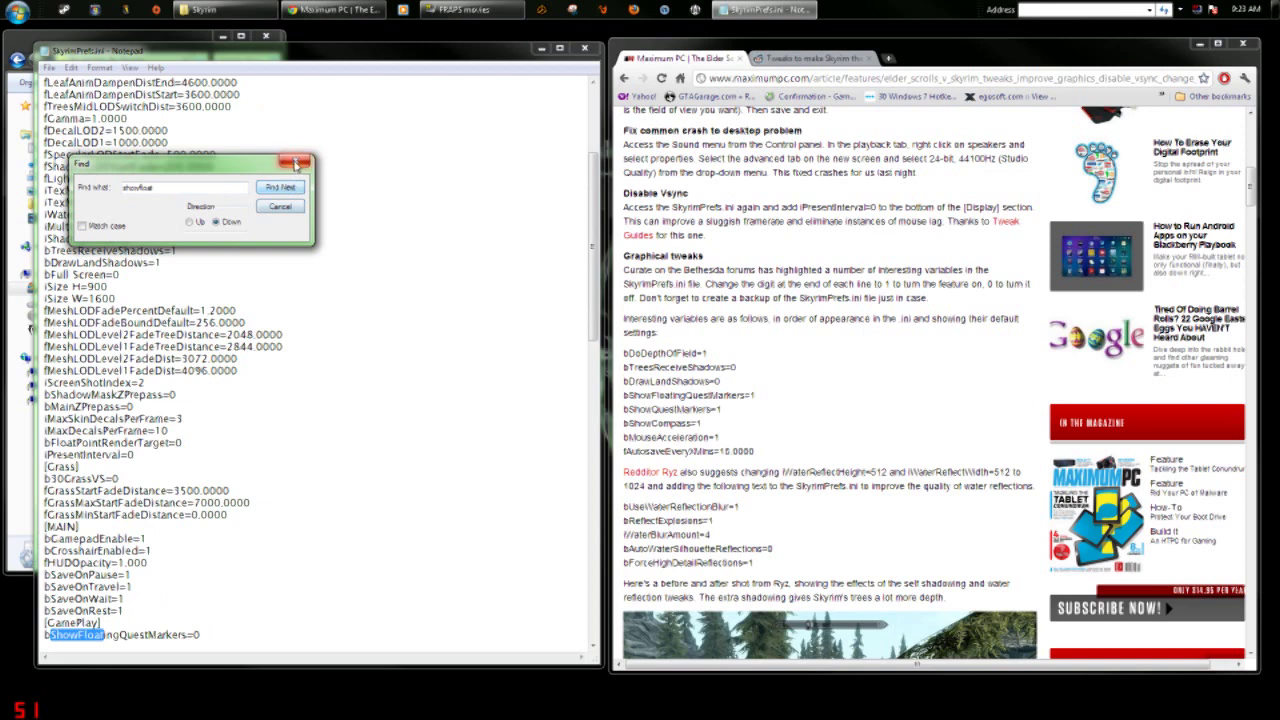
click(295, 161)
scroll(300, 360, down, 3)
scroll(320, 360, down, 1)
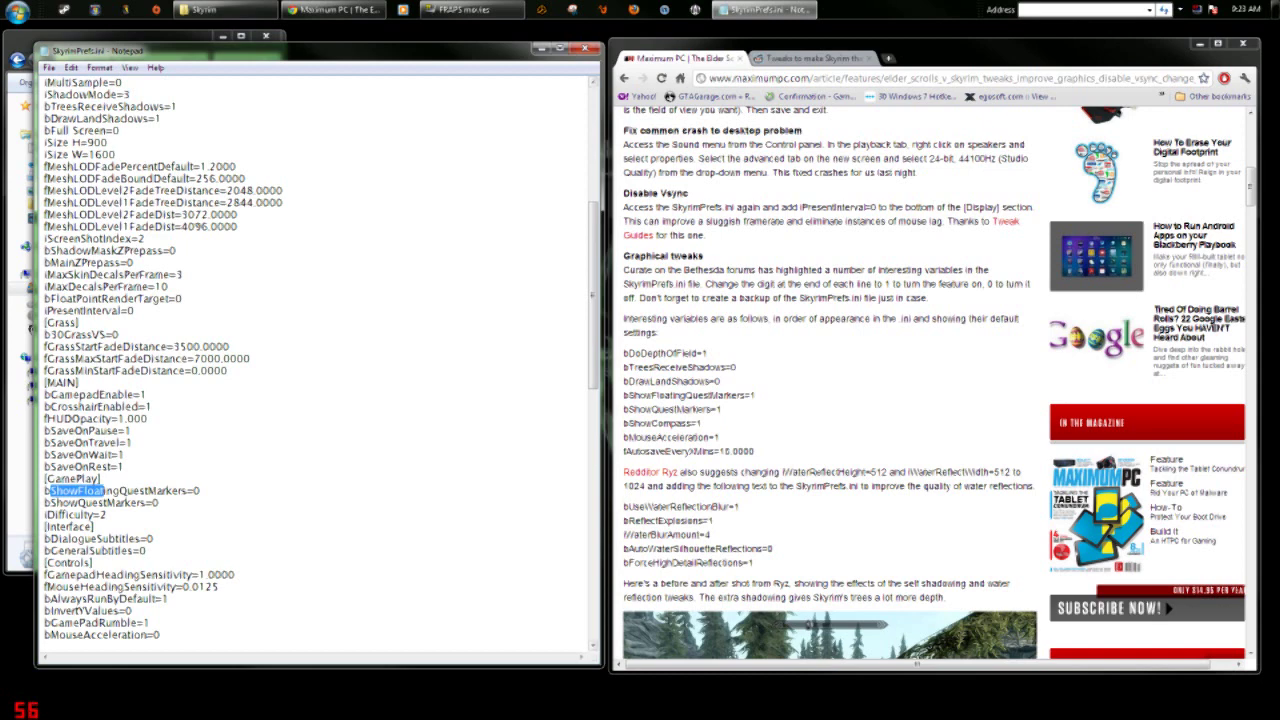
scroll(320, 360, down, 1)
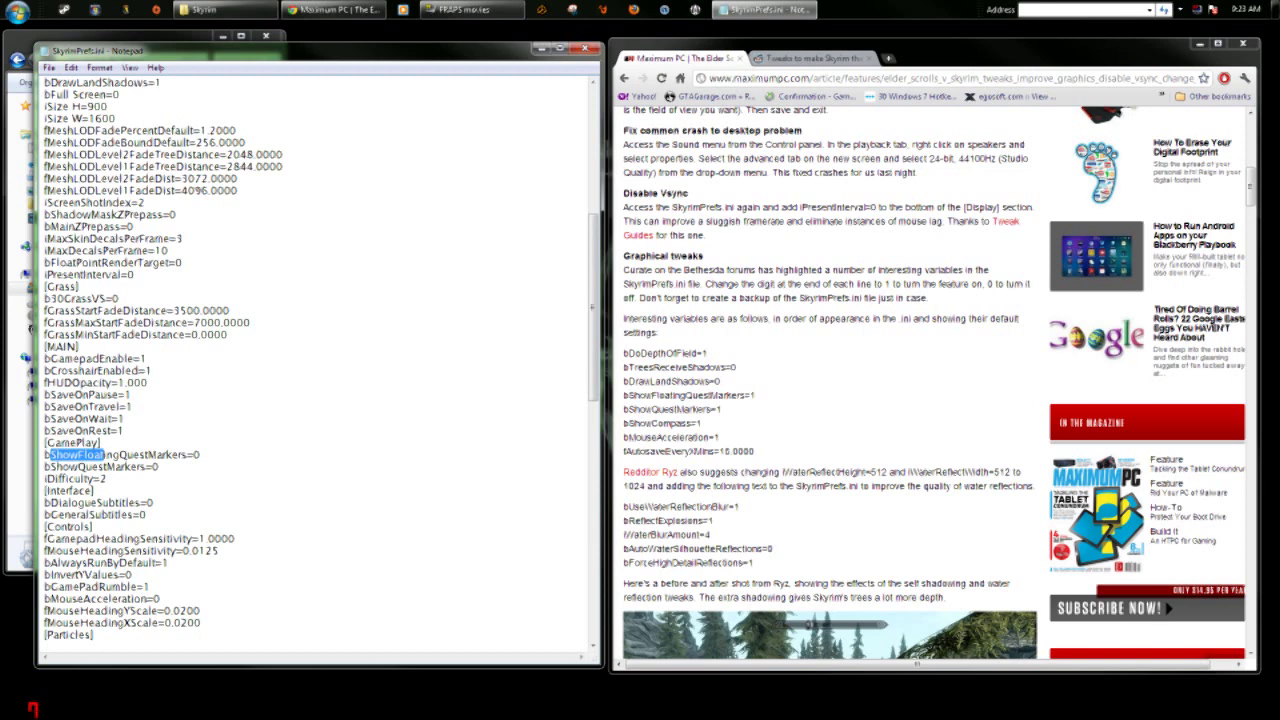
scroll(320, 360, up, 4)
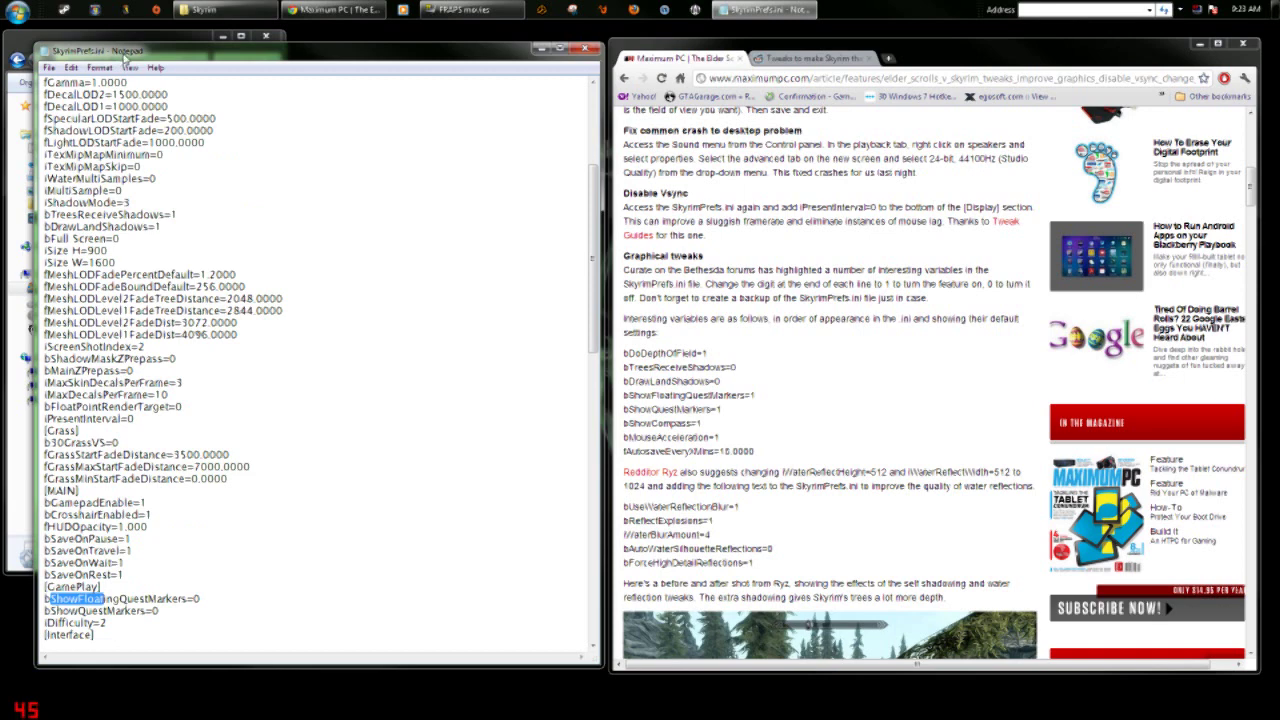
scroll(320, 360, down, 1)
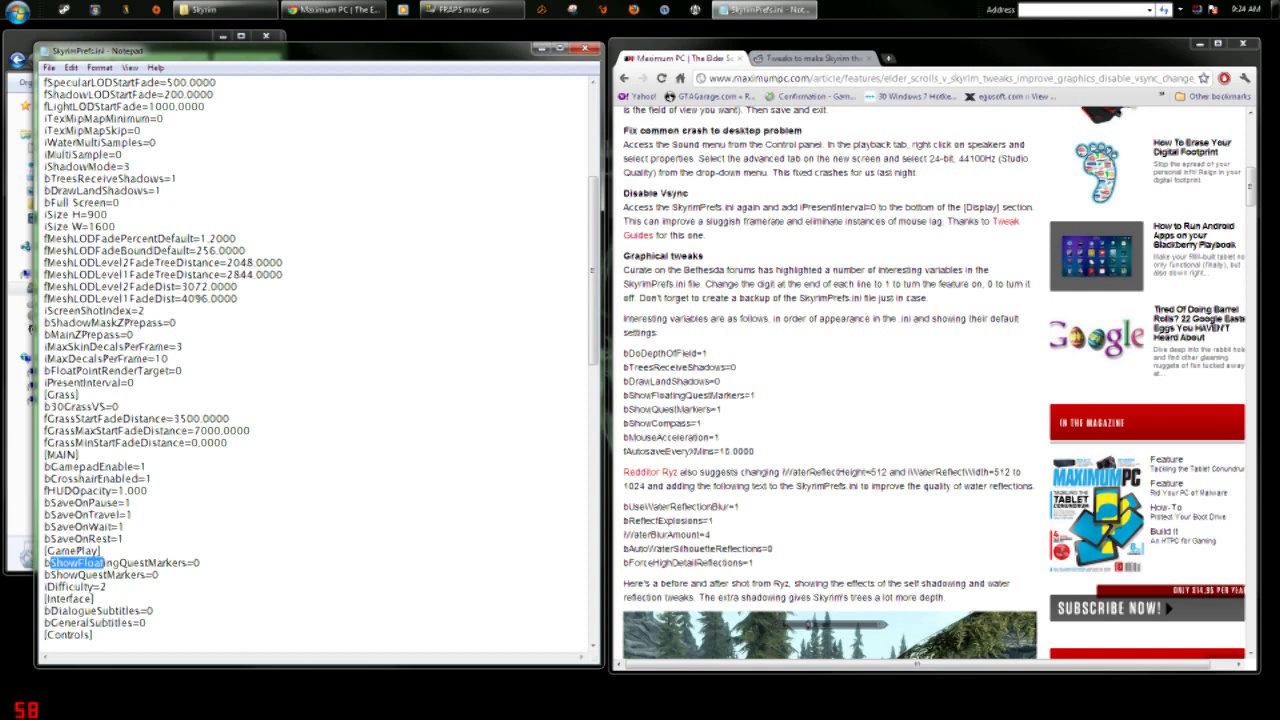
- Save SkyrimPrefs.ini and close the file
click(50, 68)
click(68, 114)
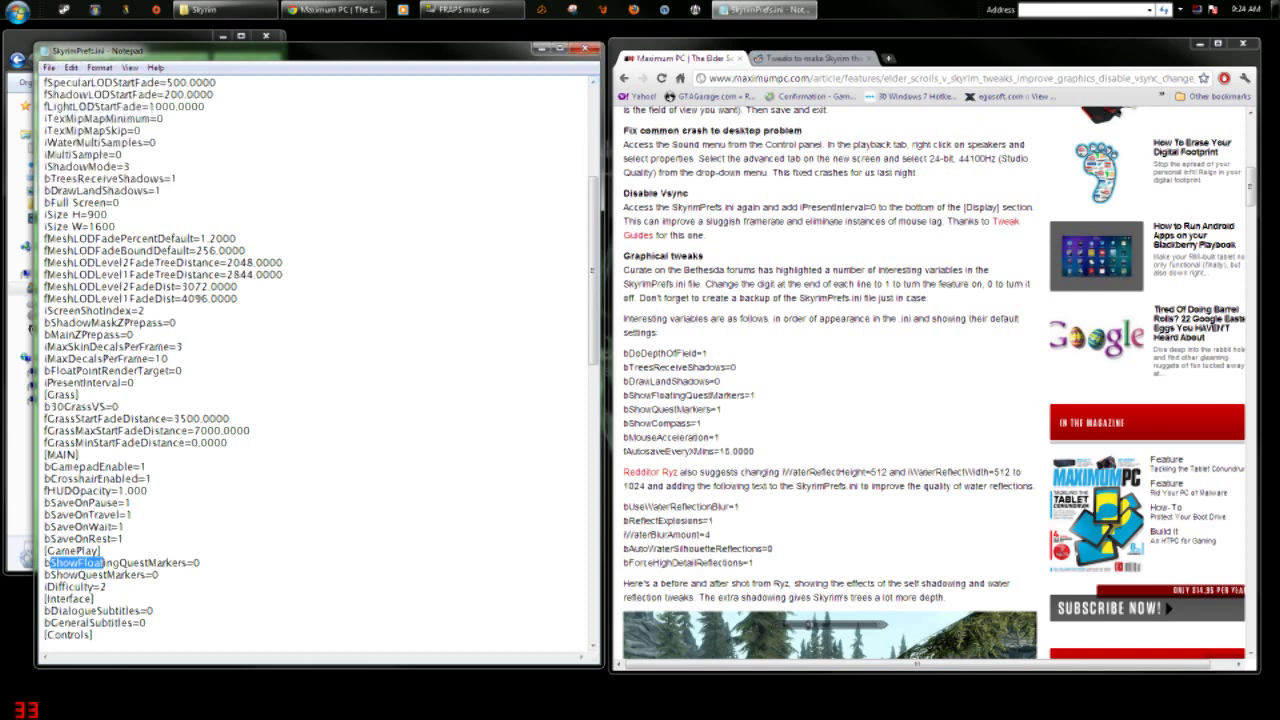
click(583, 49)
- Leave the game's install folder, go to the Documents library and widen the folder window
click(17, 60)
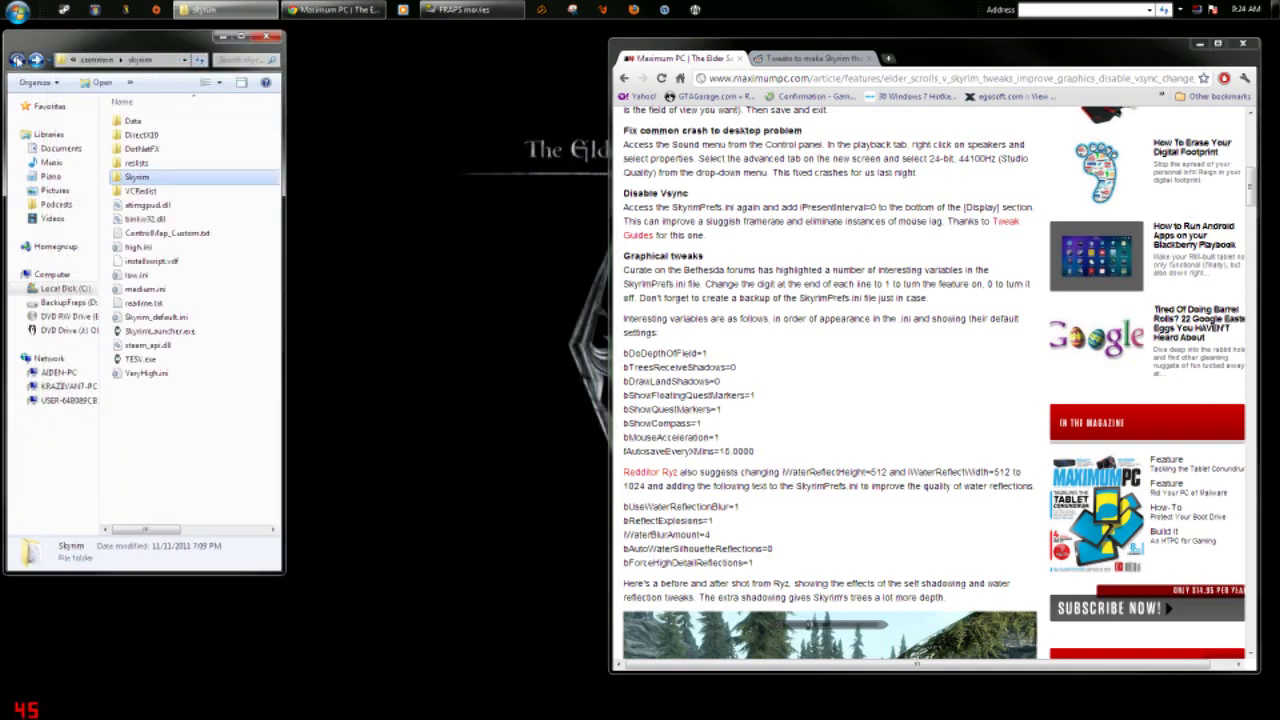
click(17, 60)
click(17, 60)
click(17, 60)
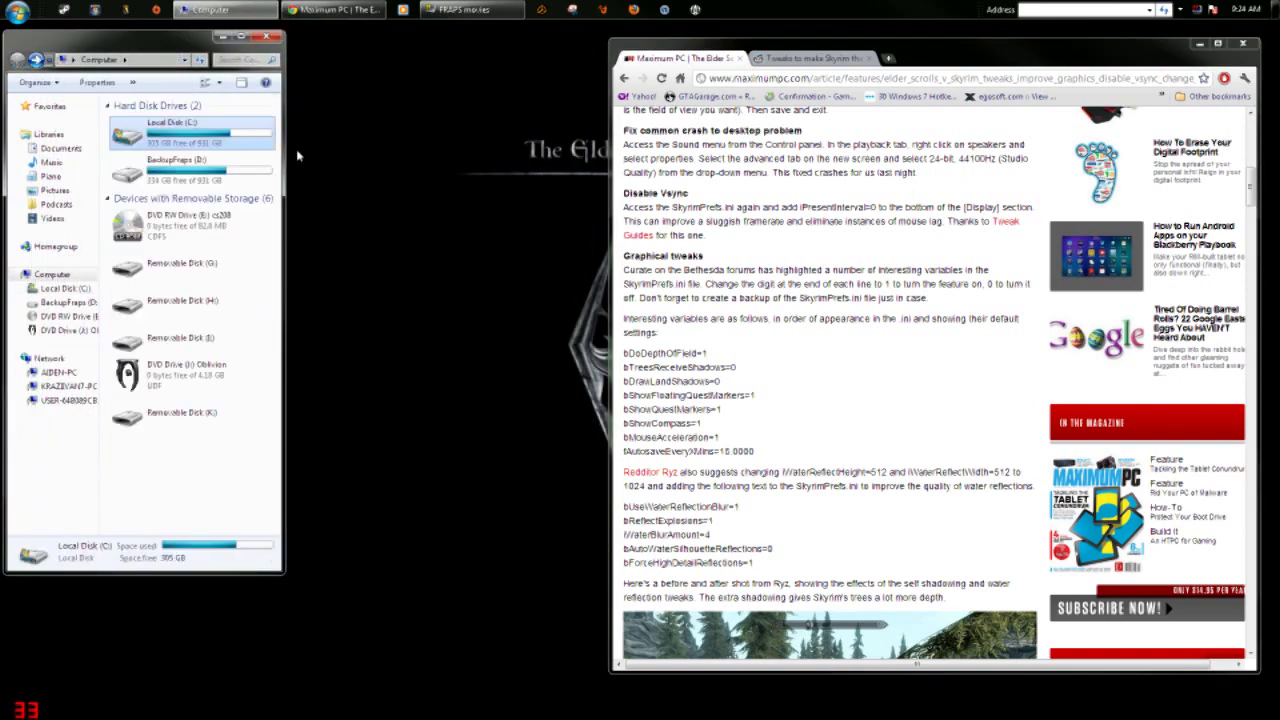
click(50, 148)
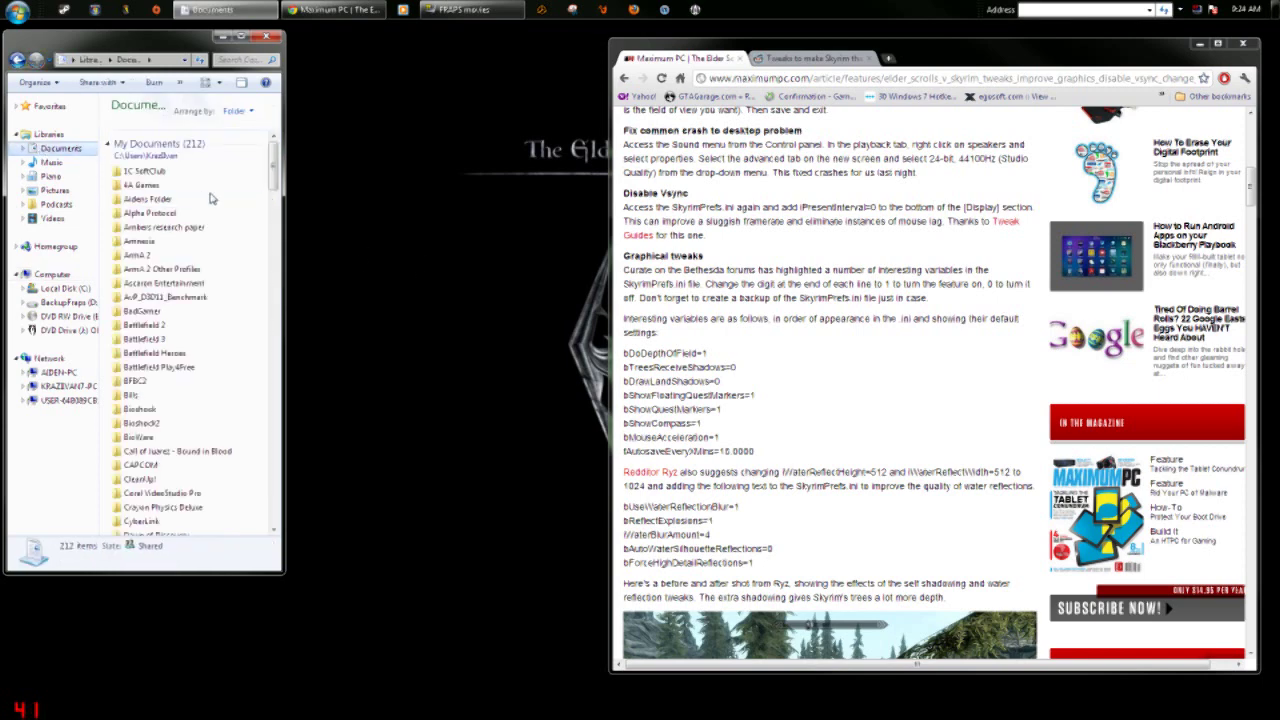
drag(286, 209, 425, 209)
- Open SkyrimPrefs.ini from the Skyrim folder inside My Games
drag(229, 160, 247, 225)
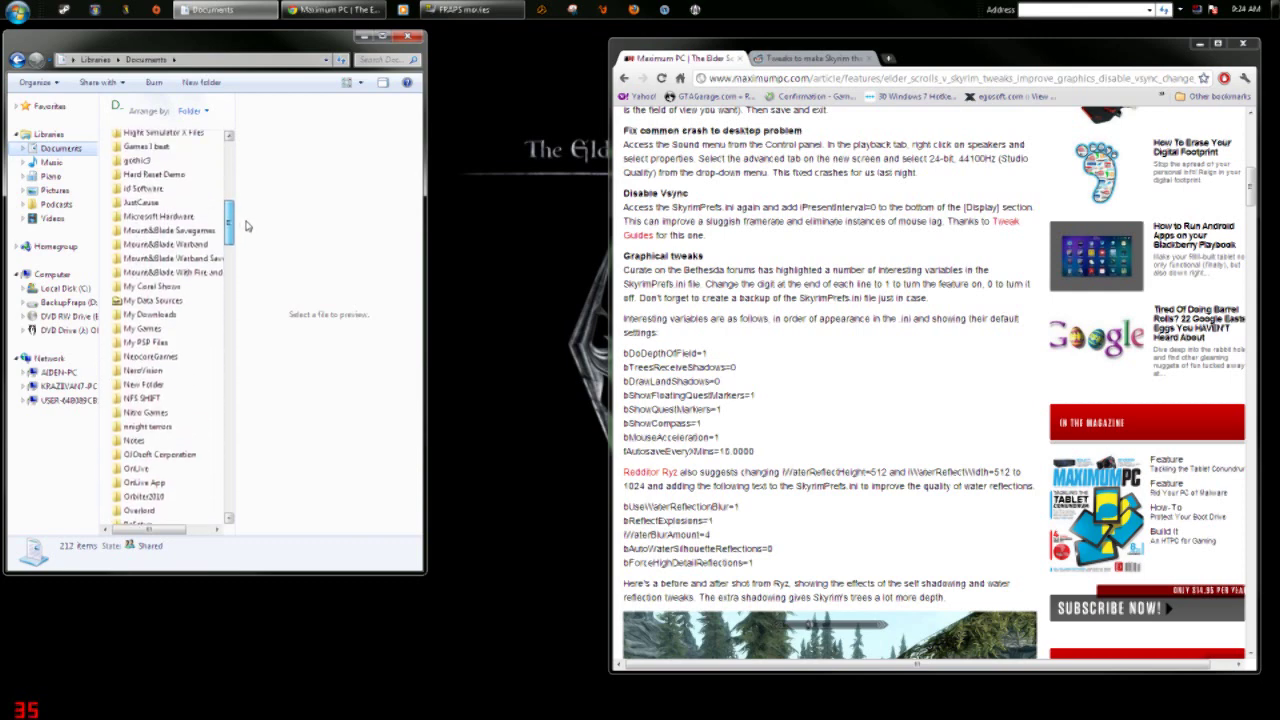
double_click(140, 328)
drag(225, 202, 229, 362)
double_click(138, 365)
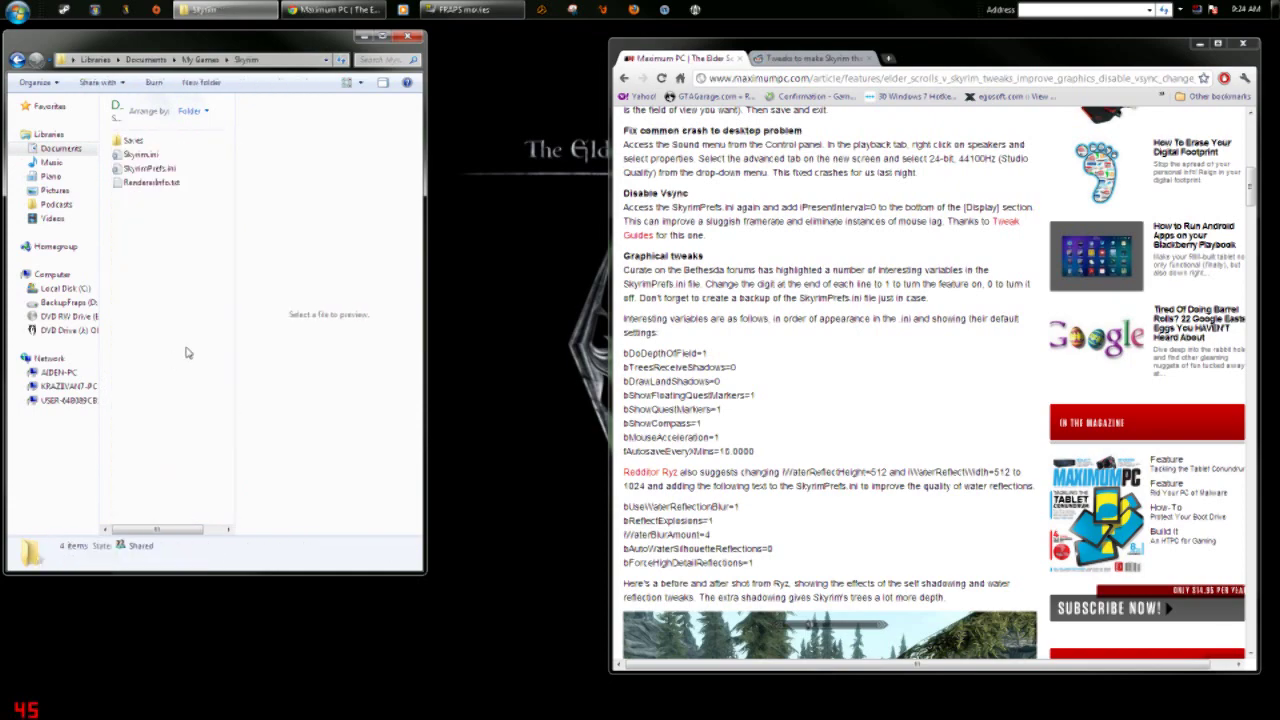
double_click(151, 169)
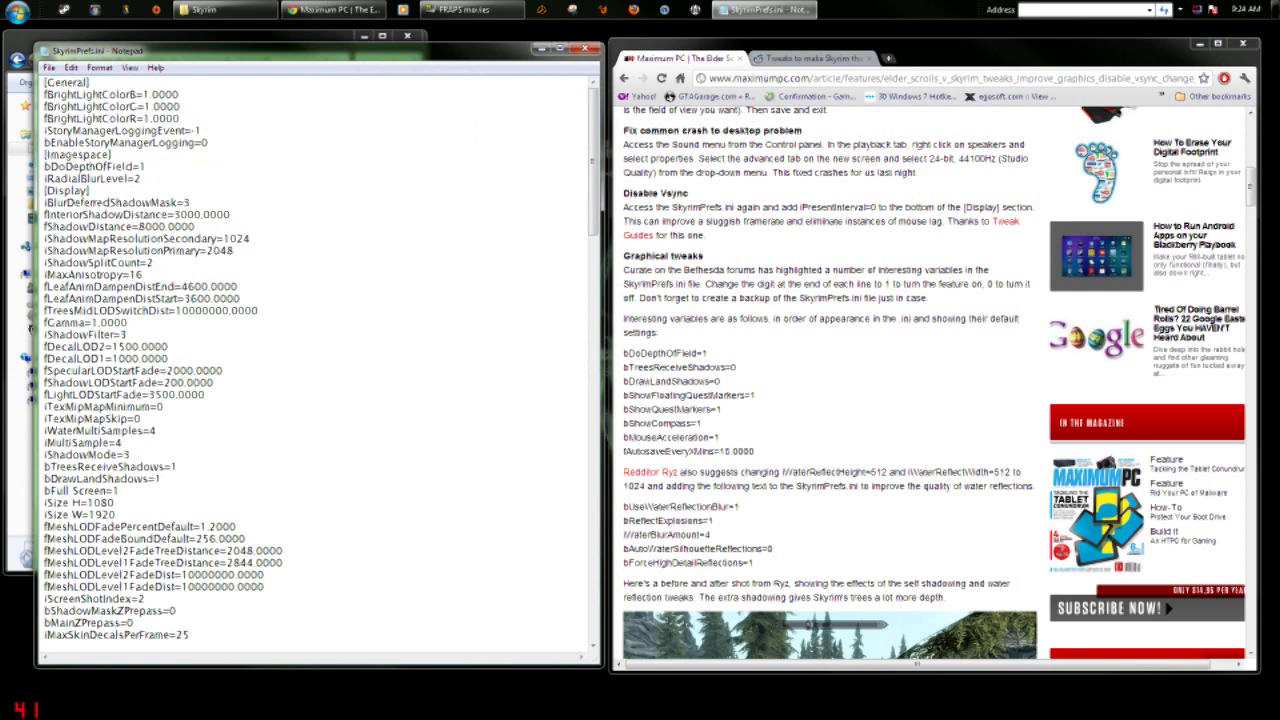
- Bring up Find at the start of SkyrimPrefs.ini and copy iPresentInterval=0 from the article's Disable Vsync section
scroll(320, 360, down, 1)
scroll(320, 360, down, 2)
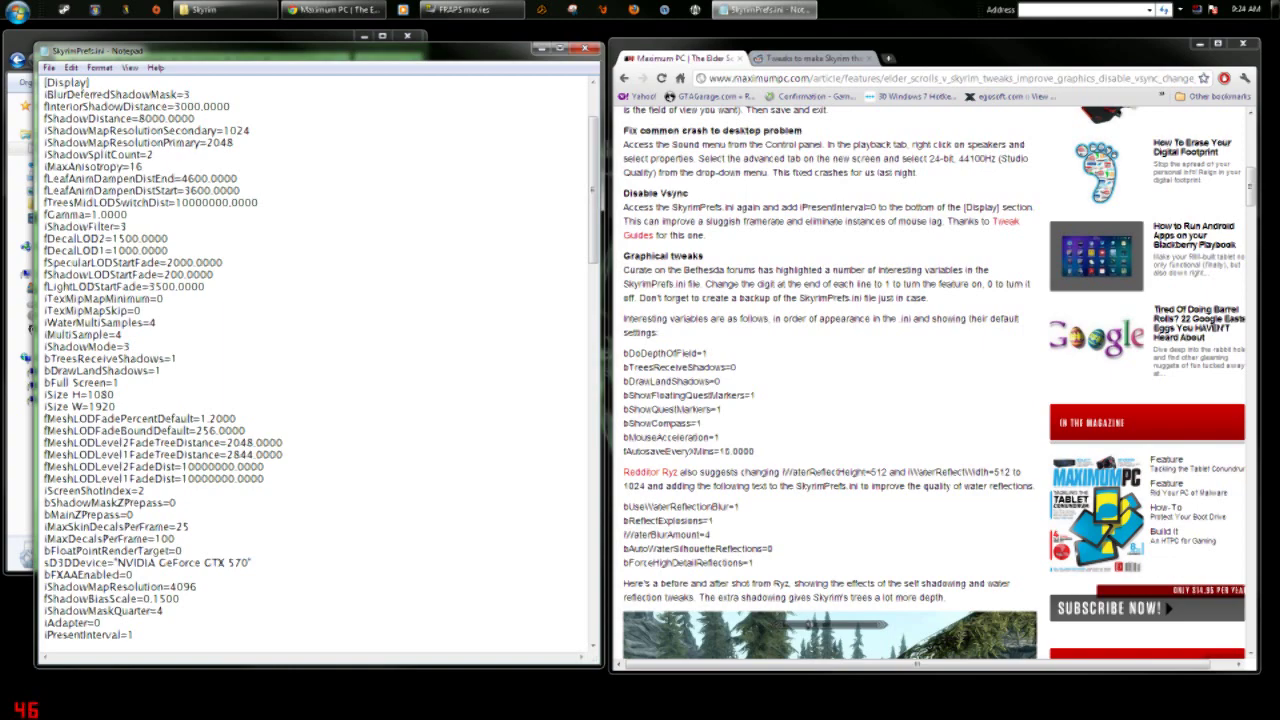
scroll(315, 360, down, 15)
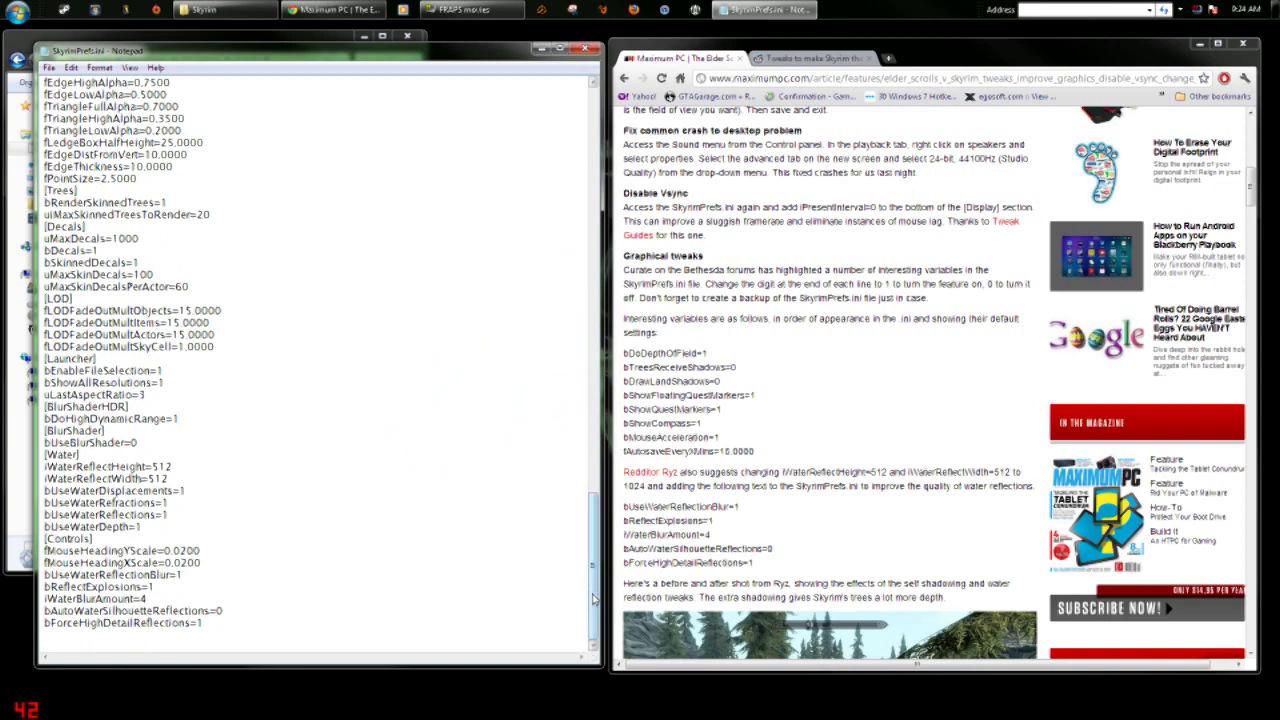
drag(594, 598, 594, 258)
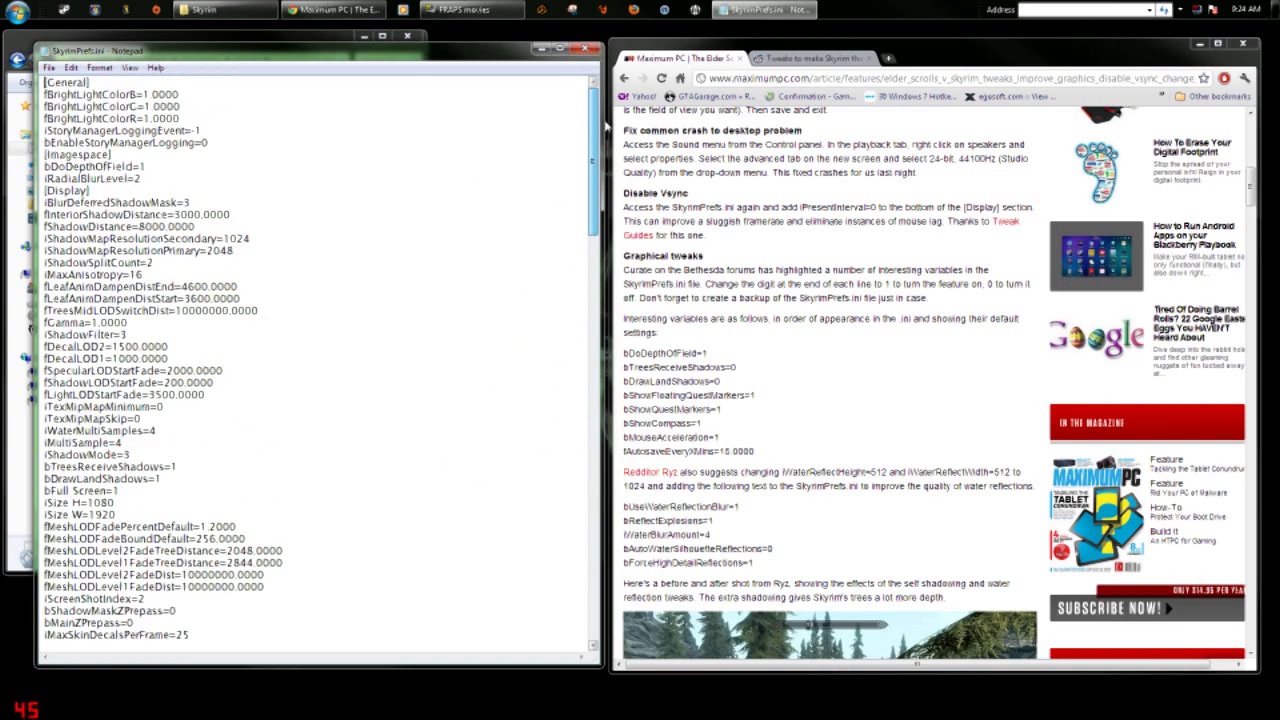
click(71, 67)
click(100, 168)
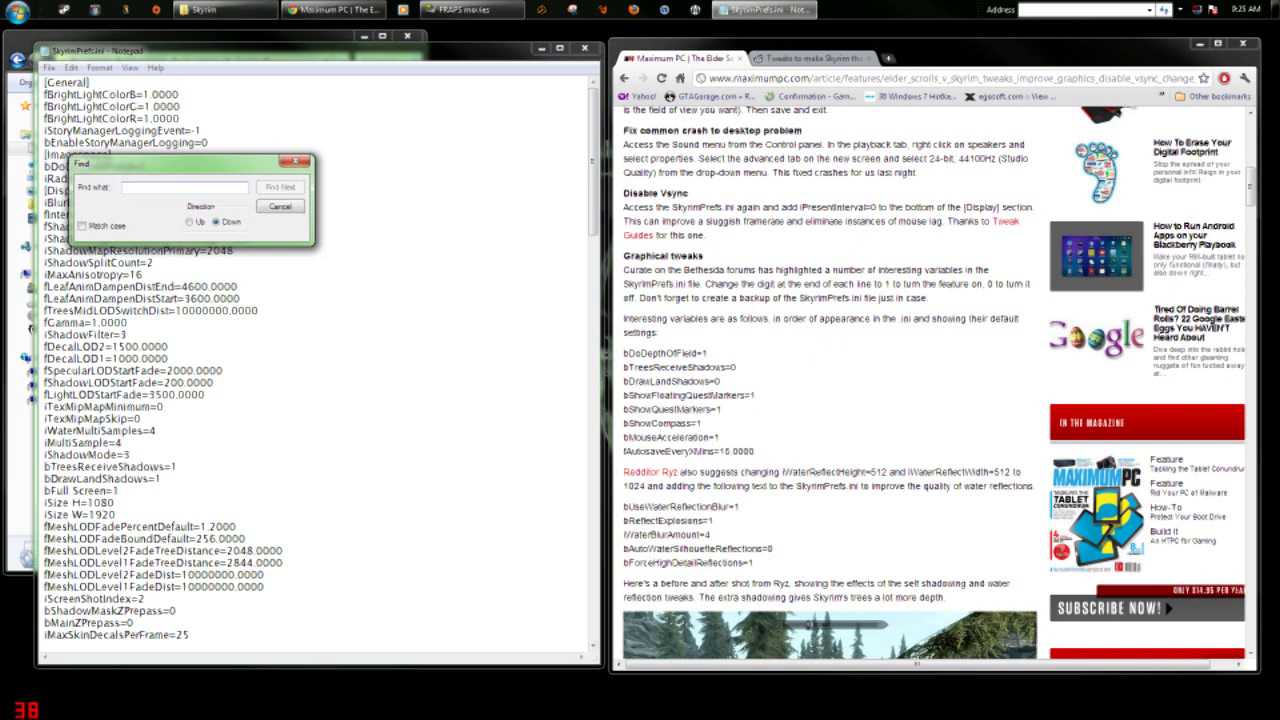
drag(876, 207, 801, 207)
right_click(806, 208)
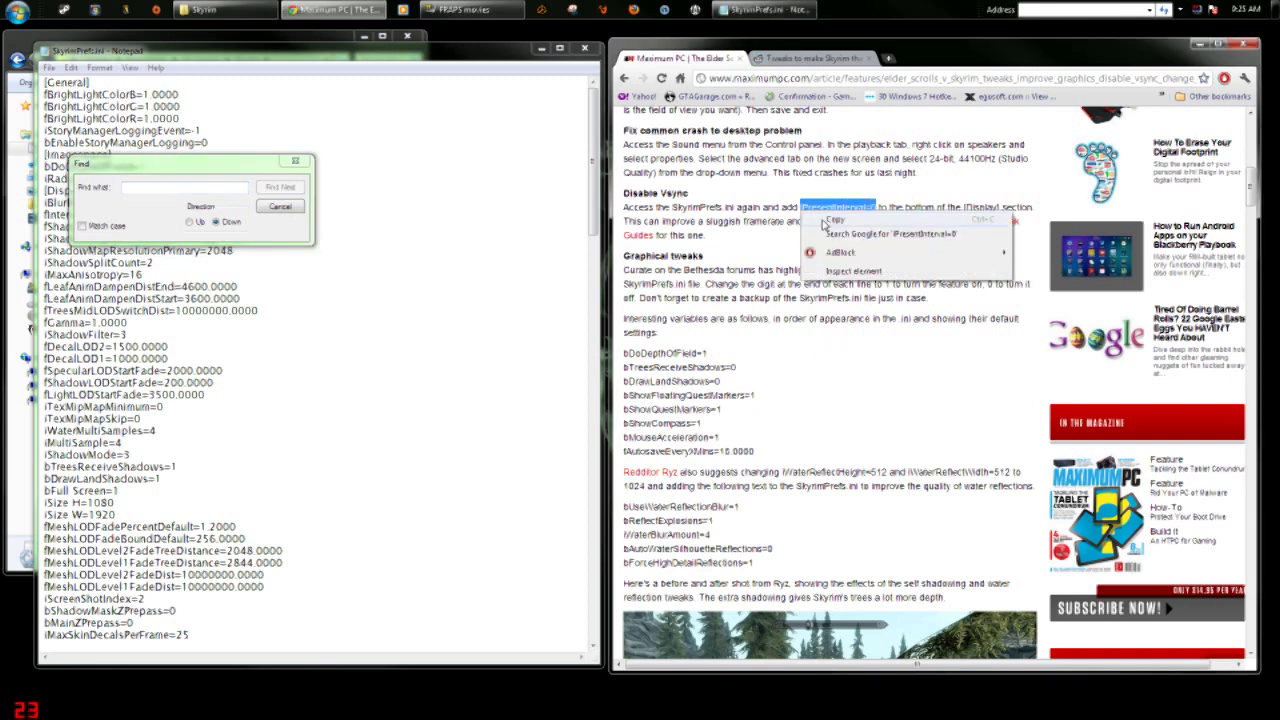
click(824, 221)
- Search SkyrimPrefs.ini downward for iPresentInterval using the copied text without its =0 ending, and close the search
right_click(149, 190)
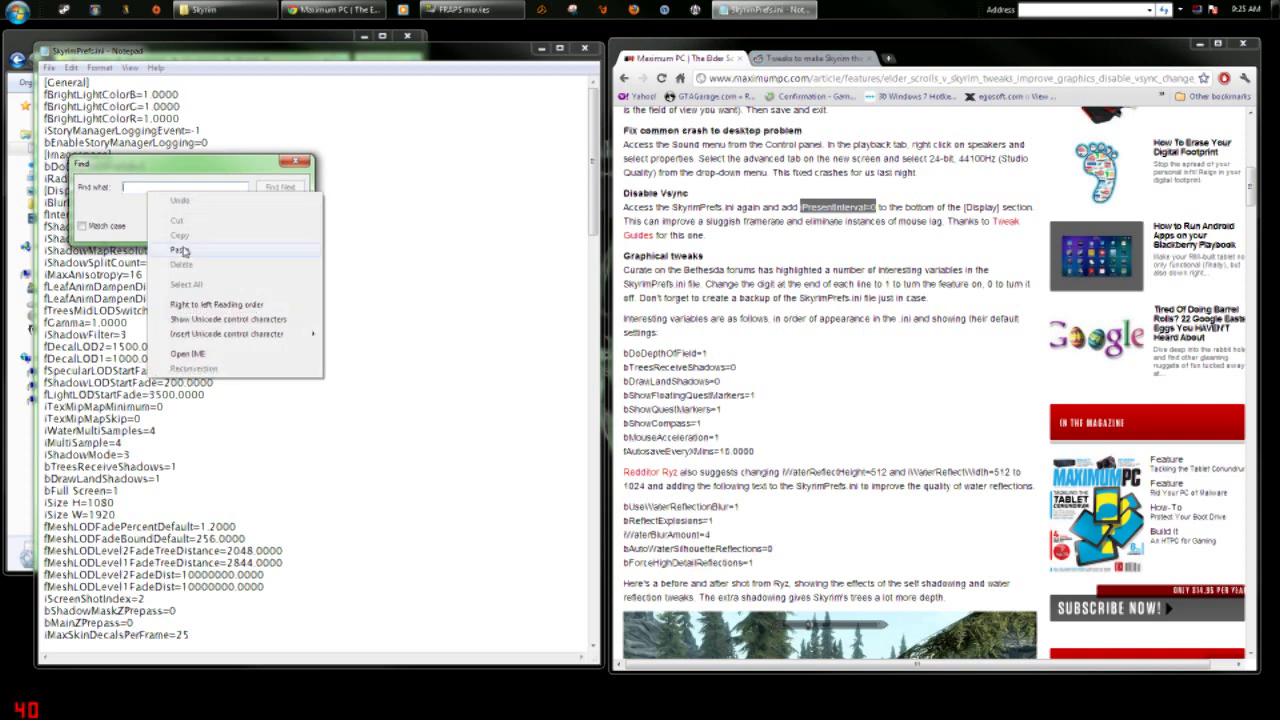
click(181, 250)
key(BackSpace)
key(BackSpace)
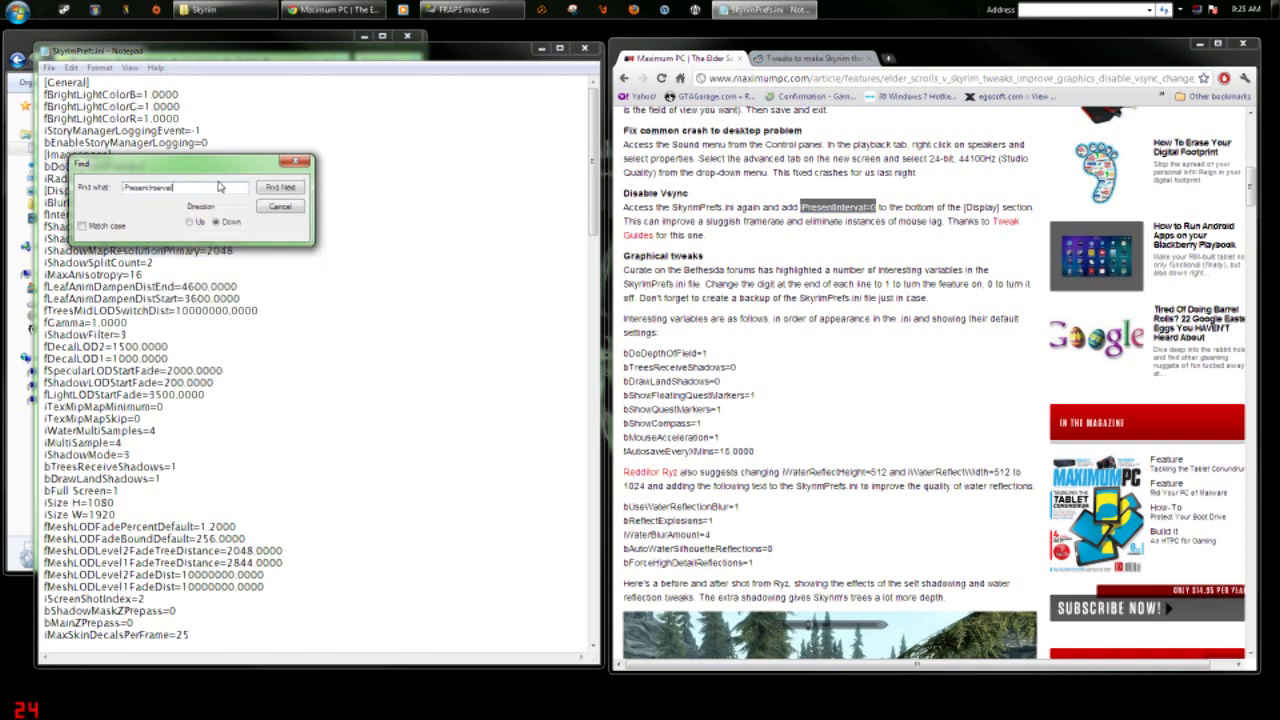
click(278, 188)
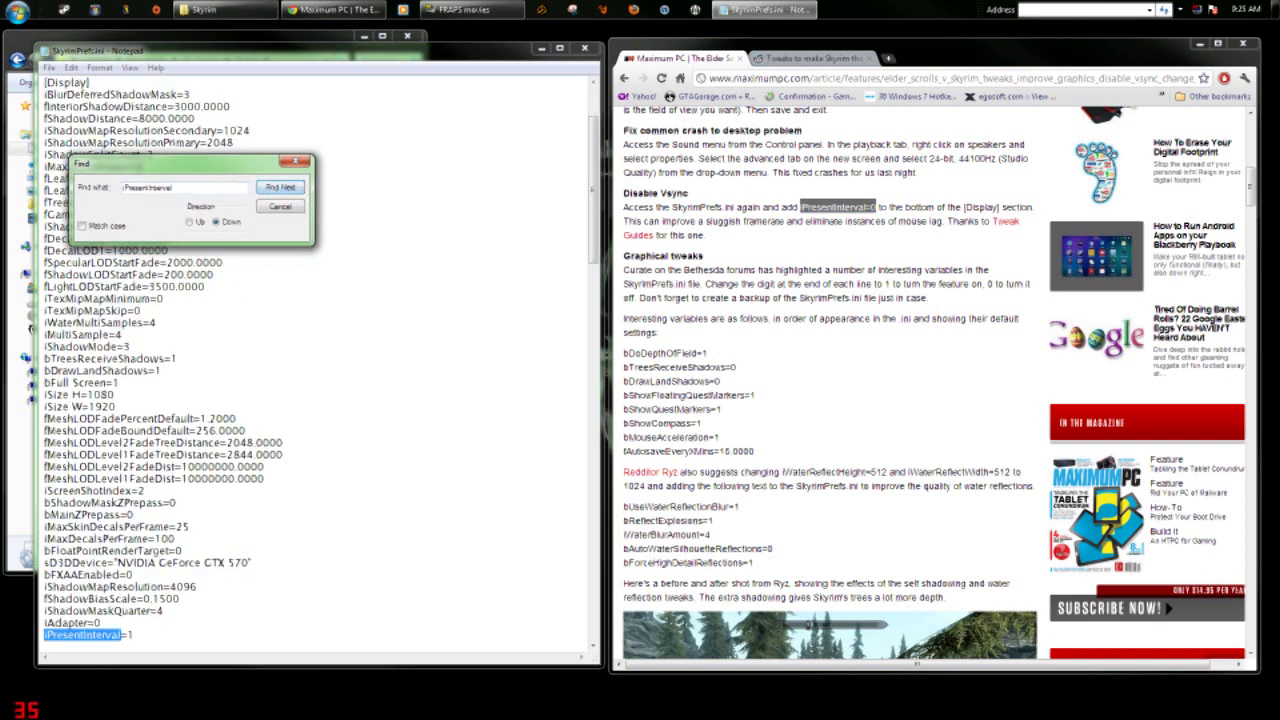
click(298, 161)
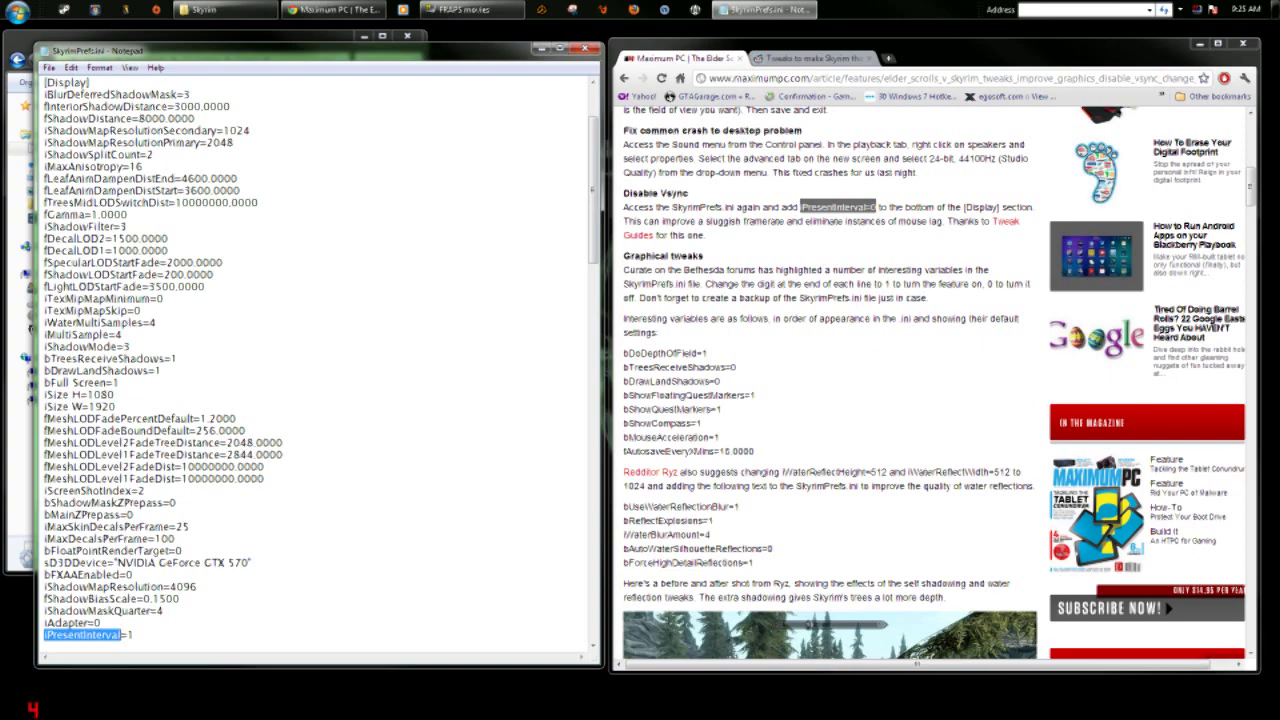
- Examine the settings from the end of [Display] down to the end of SkyrimPrefs.ini against the article's tweak list
scroll(320, 360, down, 7)
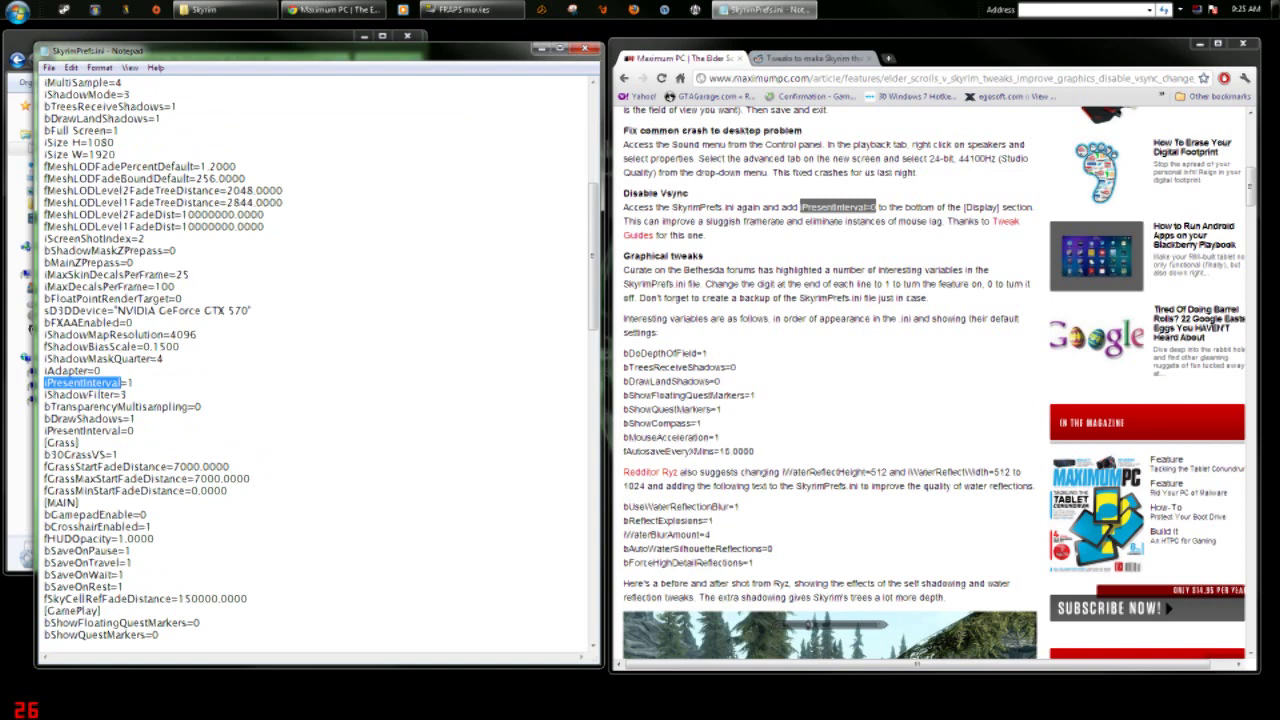
scroll(320, 360, down, 1)
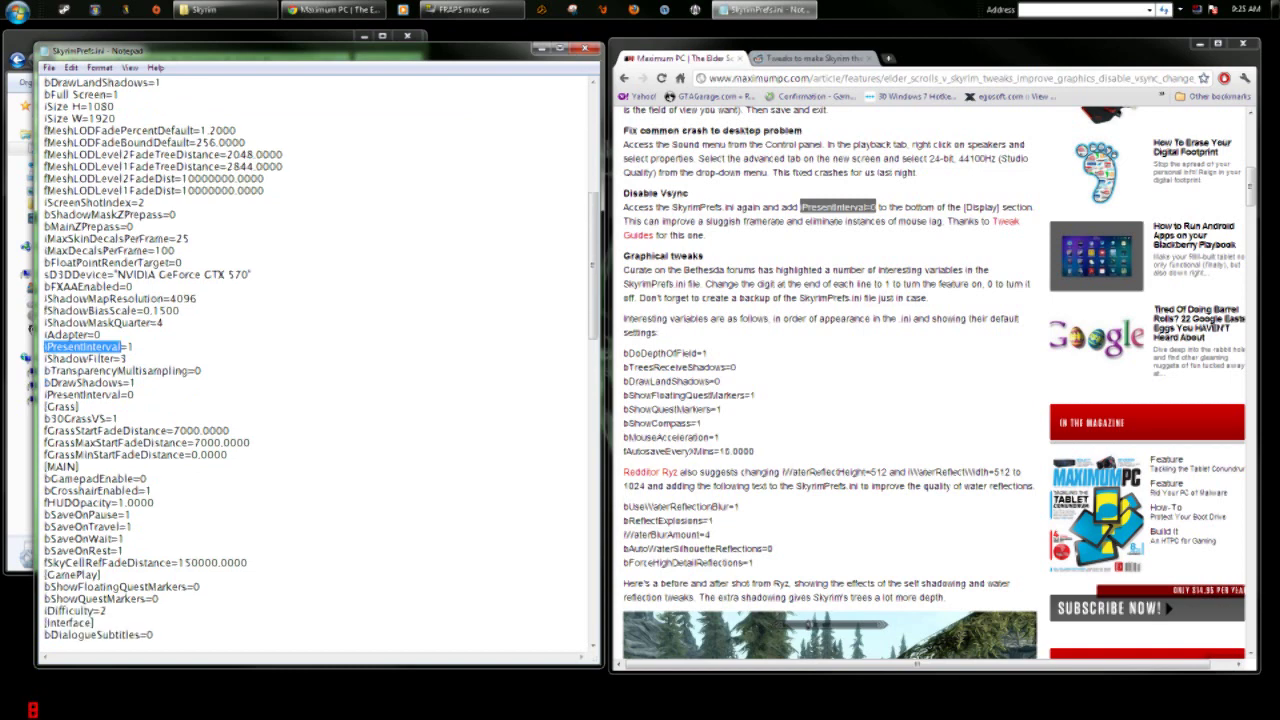
scroll(320, 360, down, 1)
scroll(320, 360, up, 3)
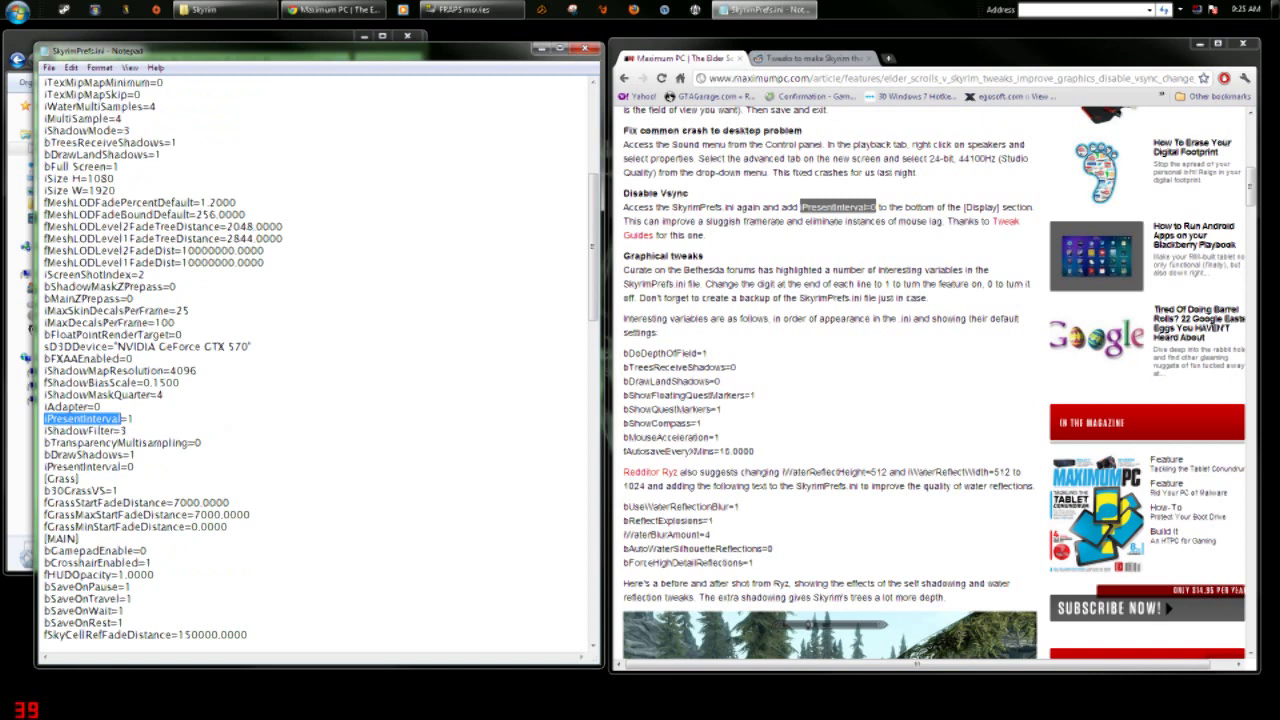
scroll(320, 360, down, 1)
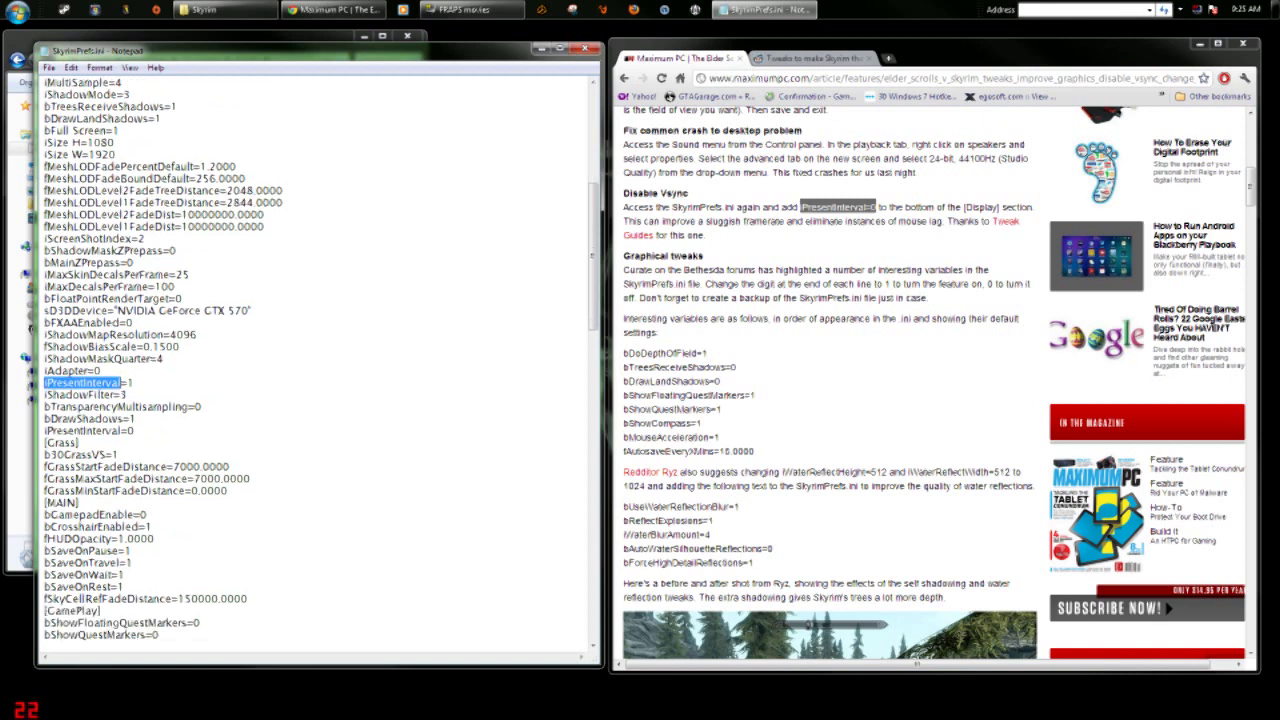
scroll(320, 360, down, 1)
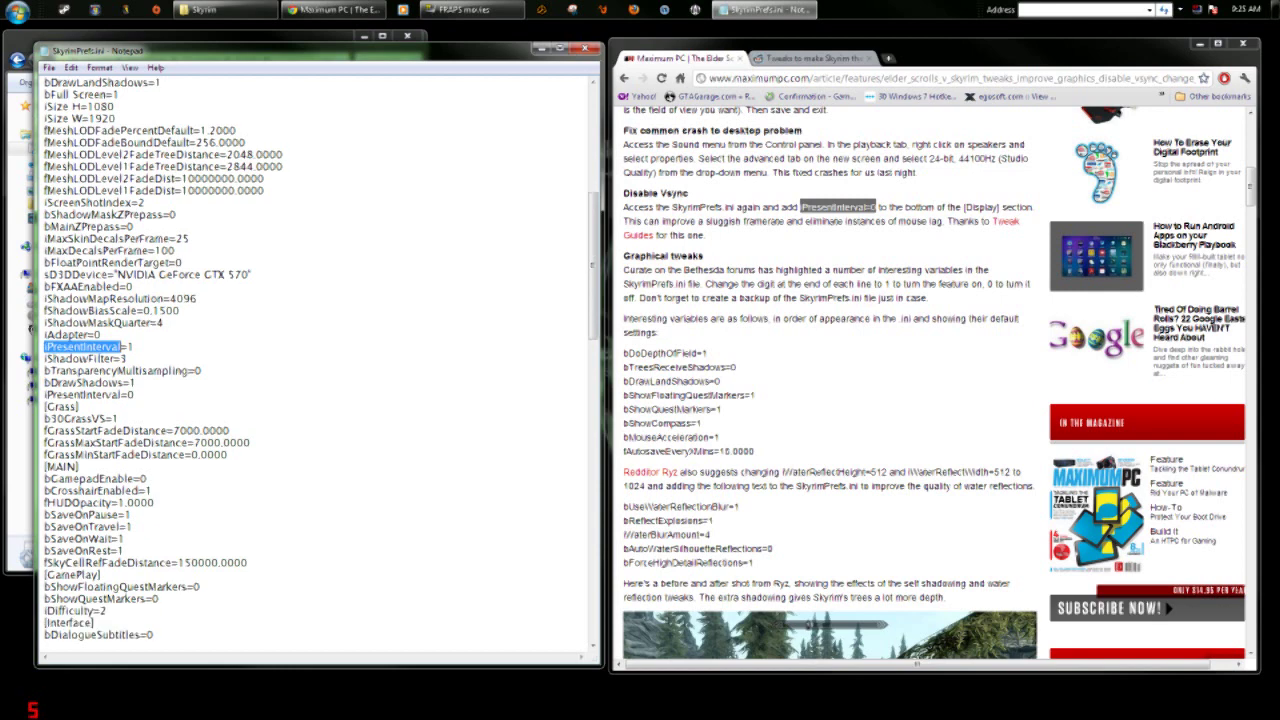
scroll(320, 360, down, 2)
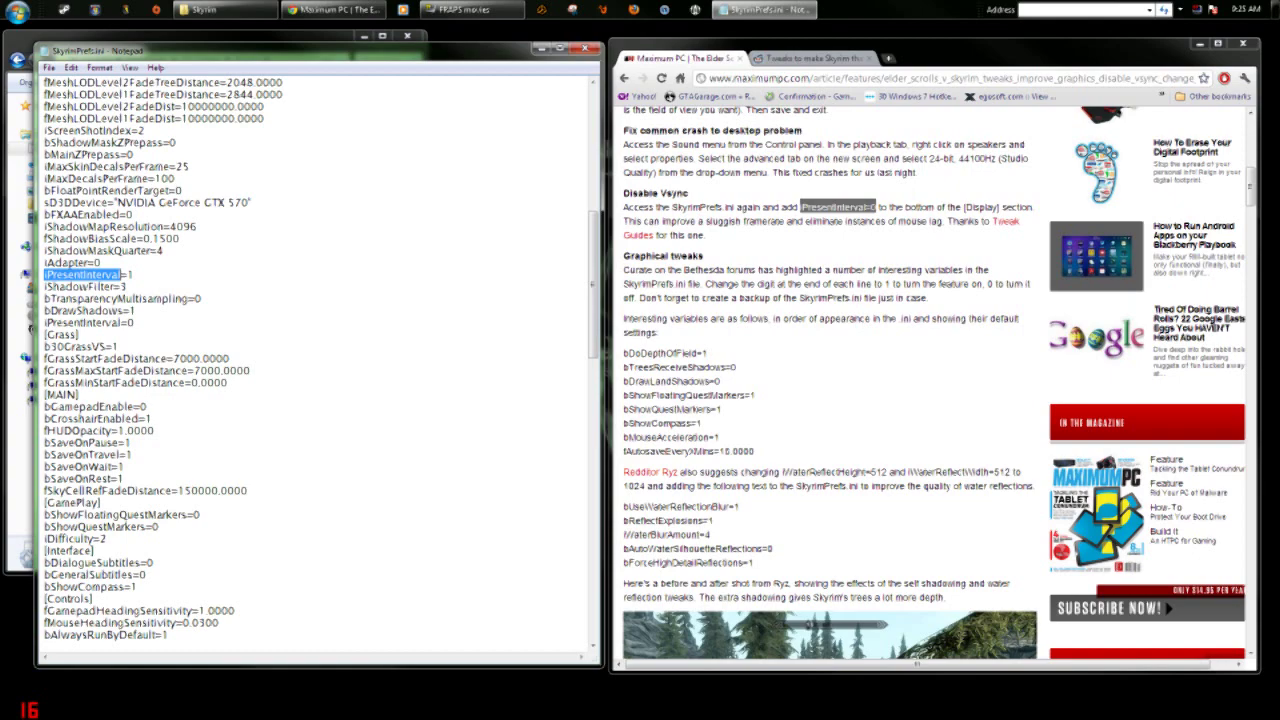
scroll(320, 360, down, 2)
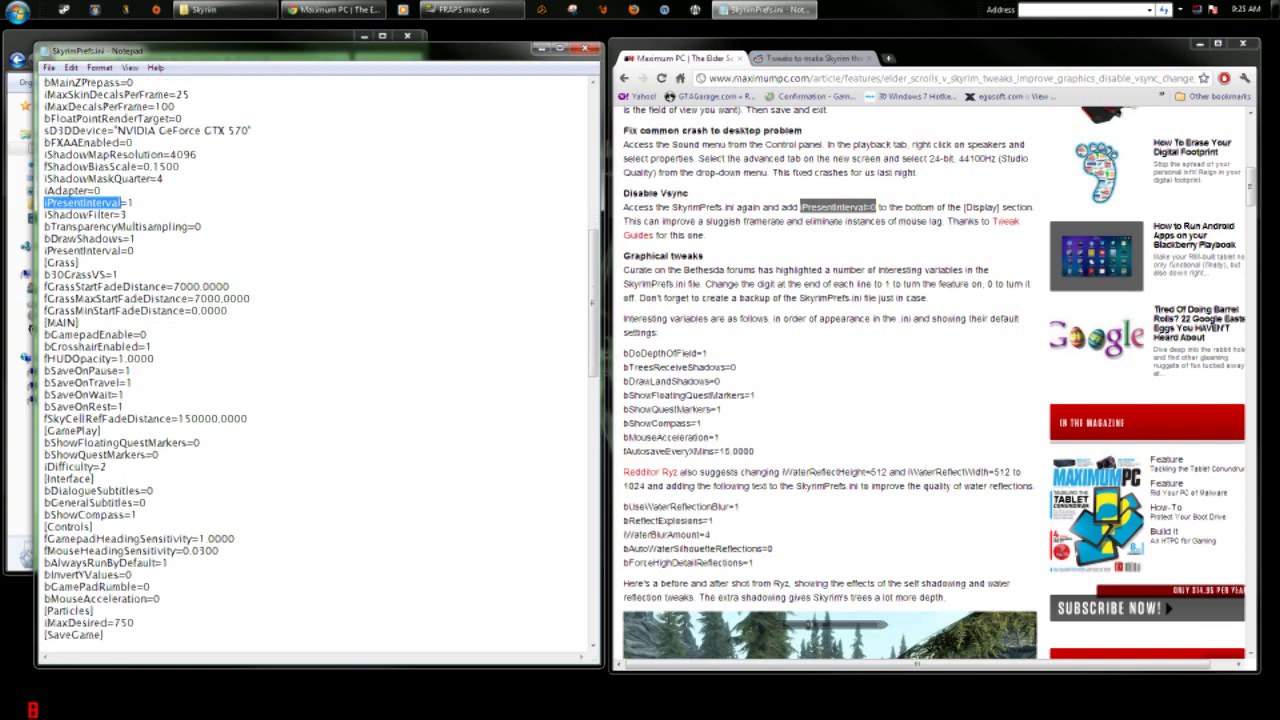
scroll(320, 360, down, 15)
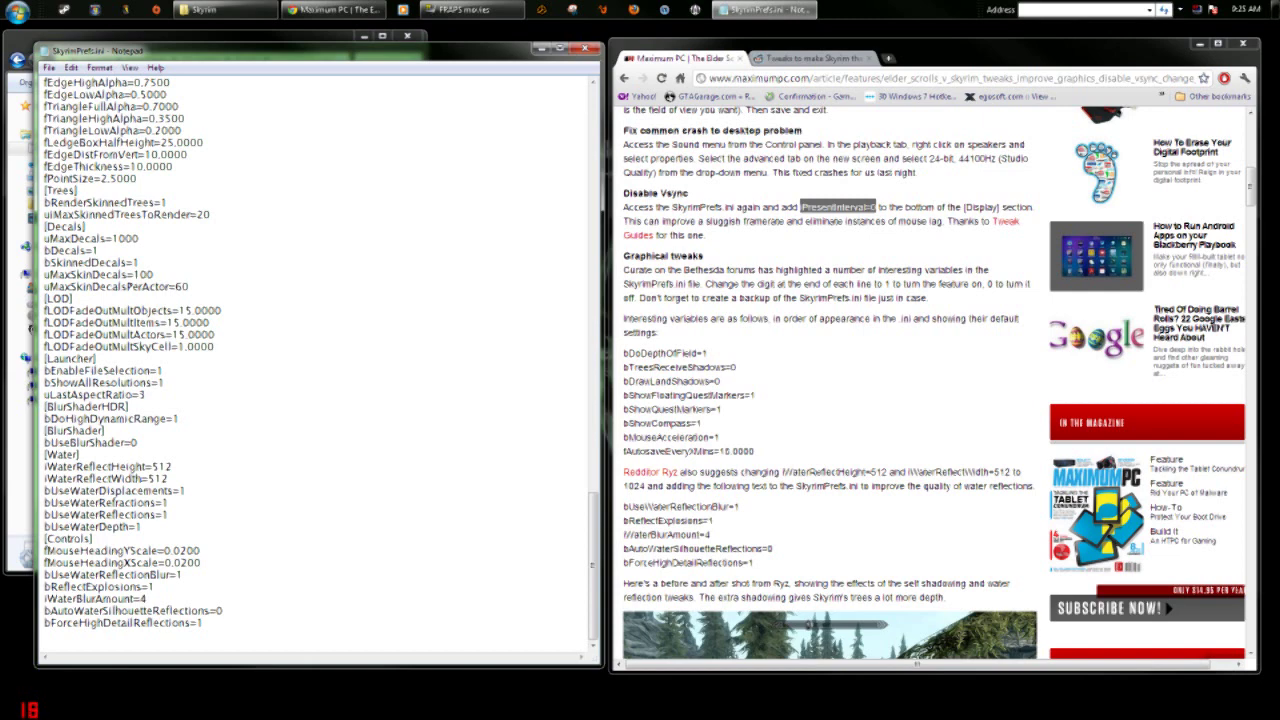
- Cut the fMouseHeadingYScale=0.0200 and fMouseHeadingXScale=0.0200 lines from the last [Controls] section near the end of SkyrimPrefs.ini
drag(202, 563, 44, 550)
right_click(96, 552)
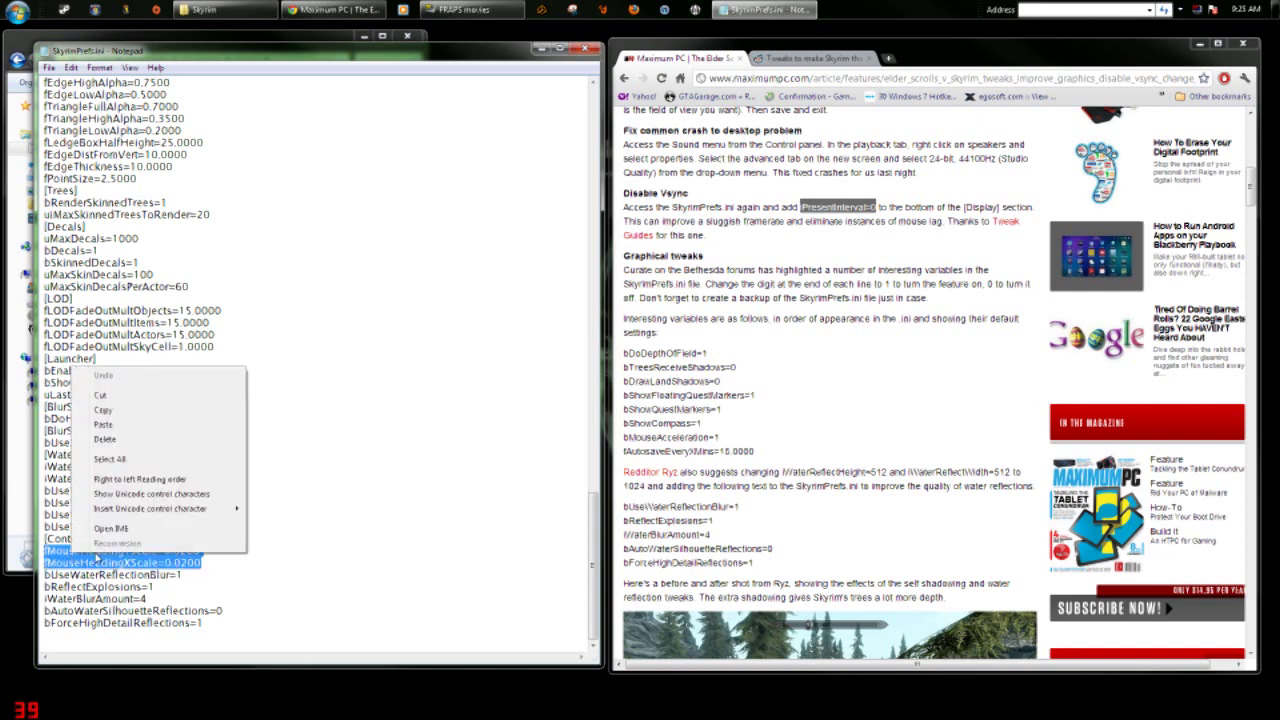
click(103, 410)
- Search SkyrimPrefs.ini downward from the start of the file for "controls"
scroll(103, 410, up, 10)
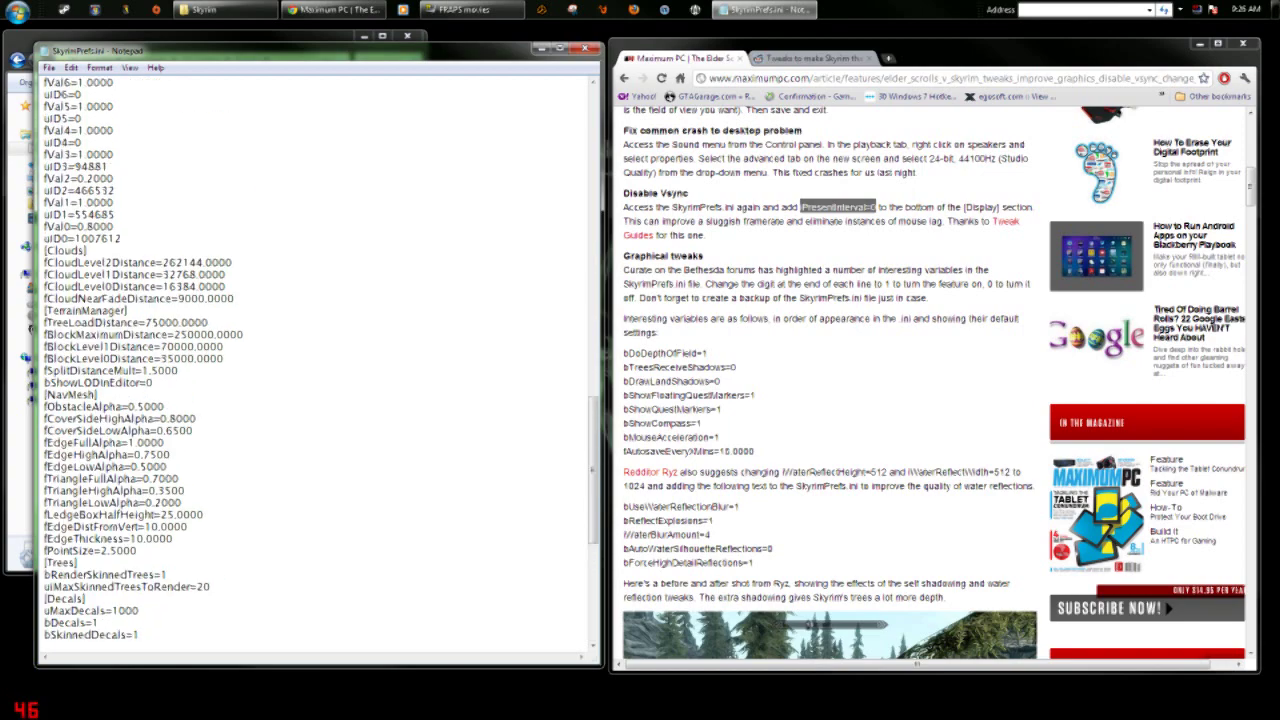
scroll(318, 360, up, 11)
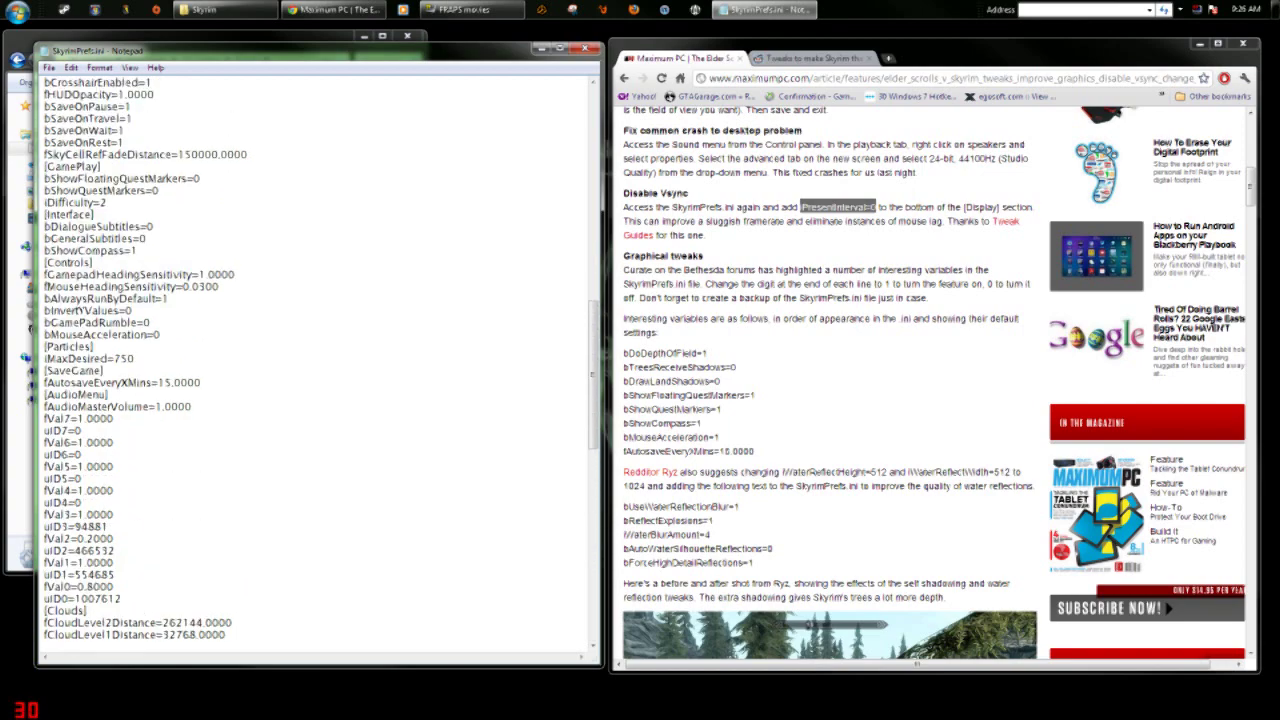
scroll(318, 360, up, 15)
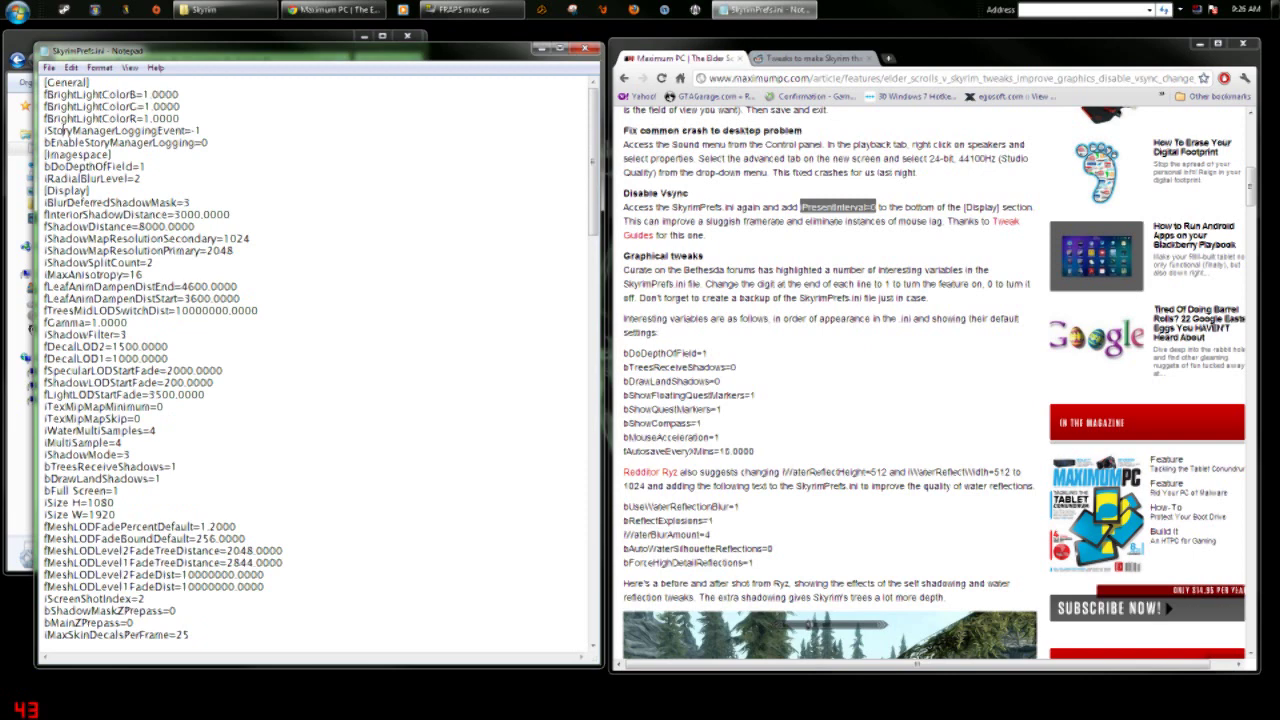
click(71, 67)
click(120, 171)
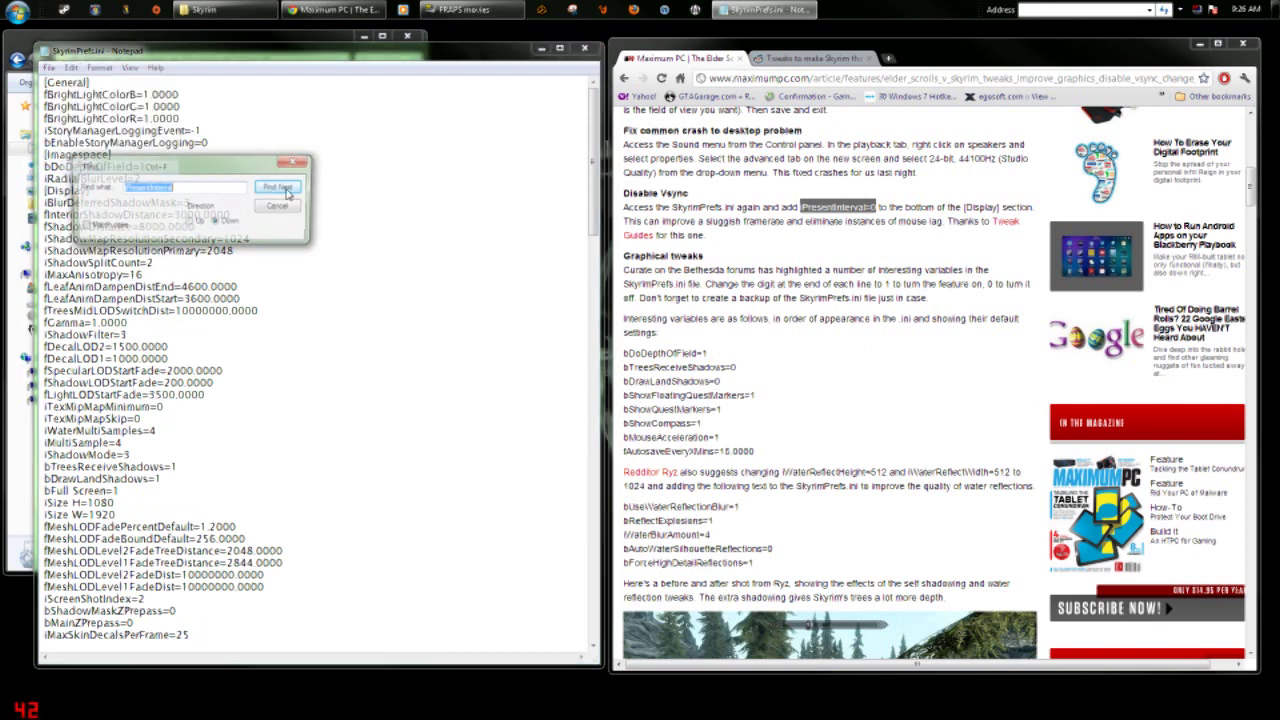
text(controls)
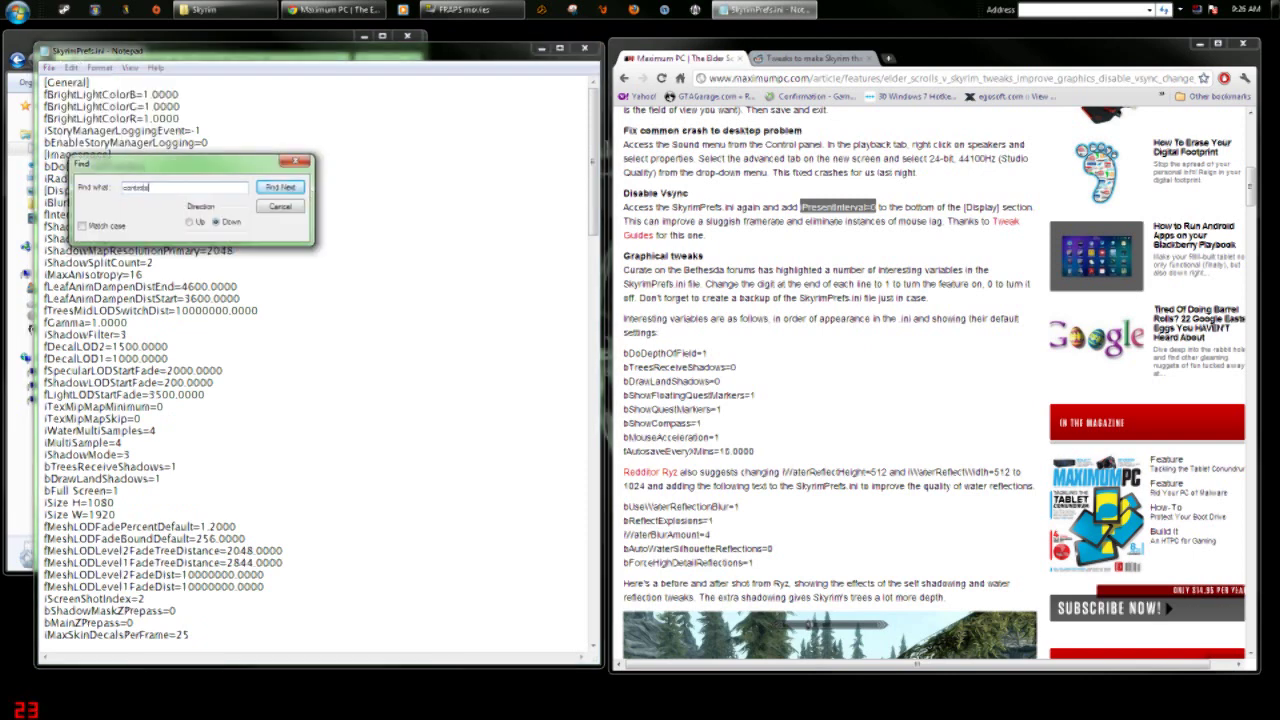
click(281, 189)
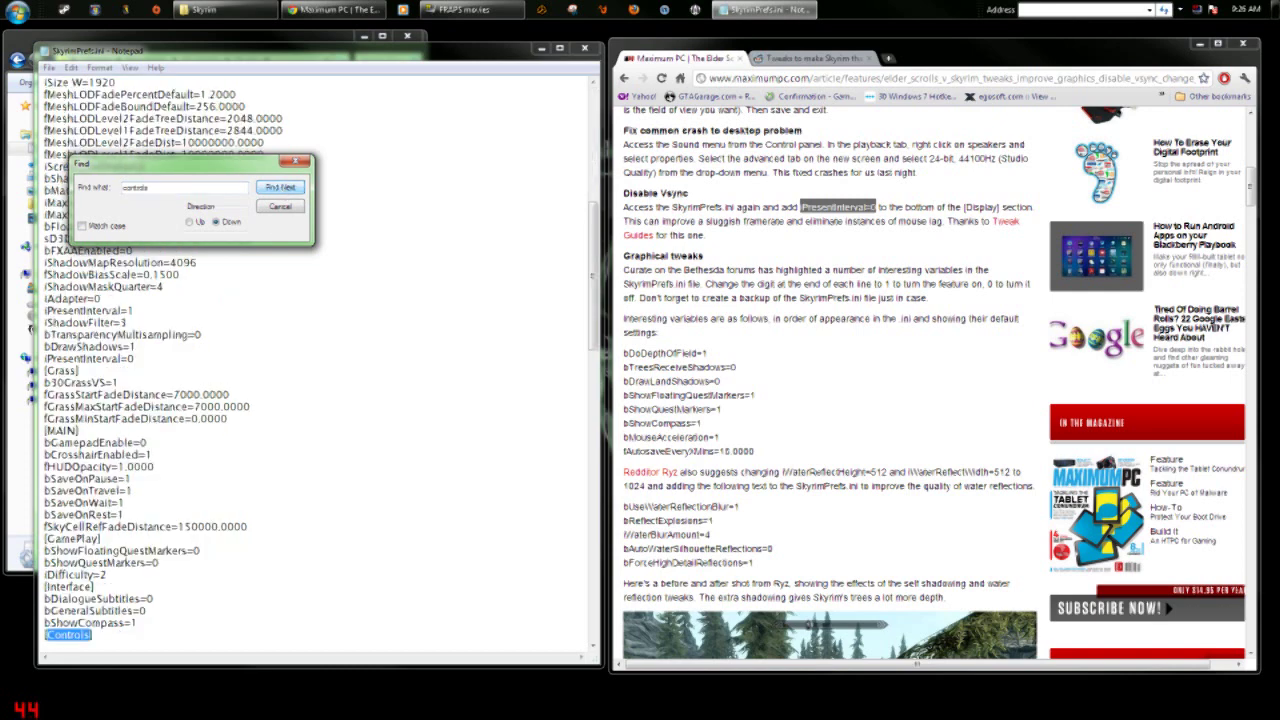
- Check upward and downward for other occurrences of "controls", return to the first [Controls] section, and close the search
click(190, 222)
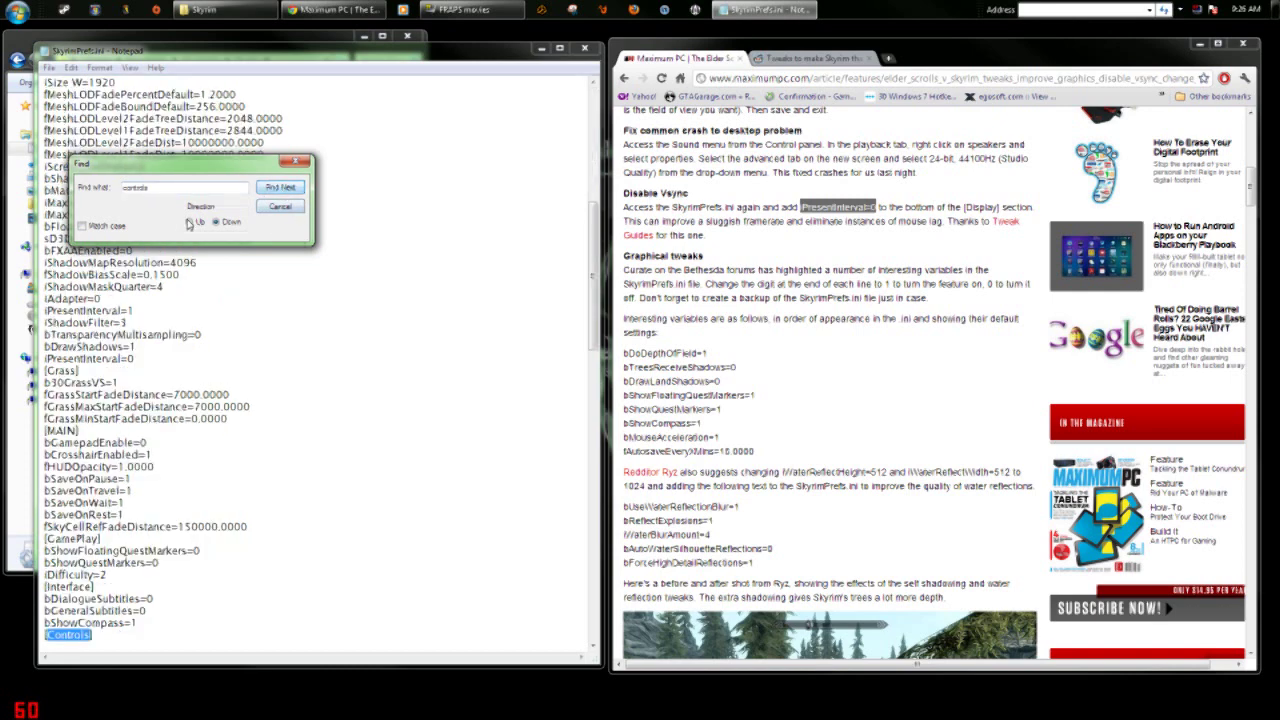
click(275, 188)
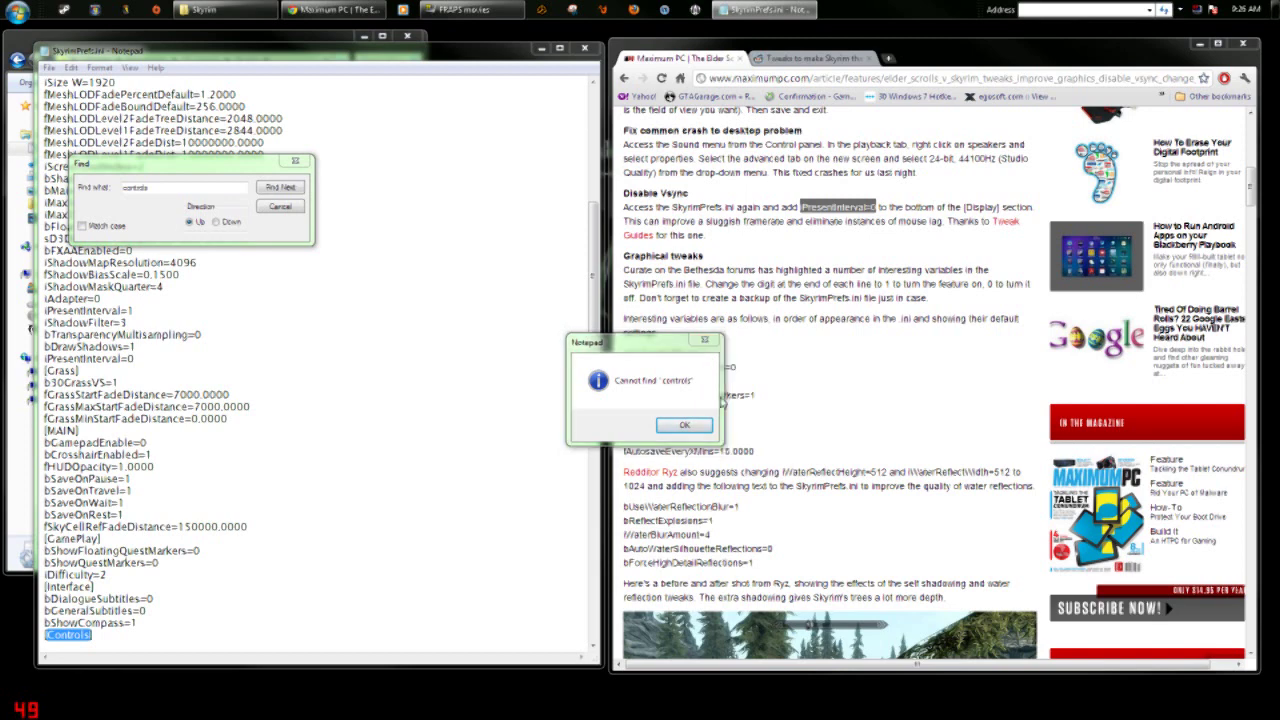
click(684, 424)
click(216, 222)
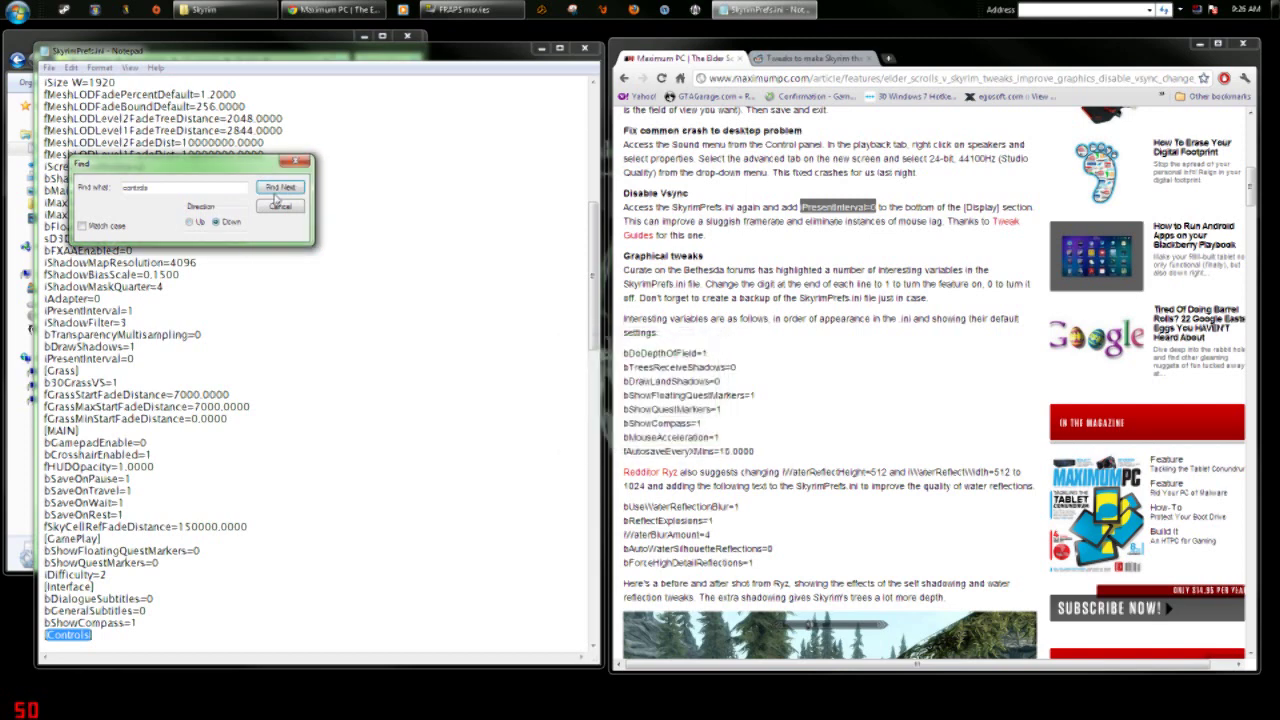
click(282, 188)
click(287, 189)
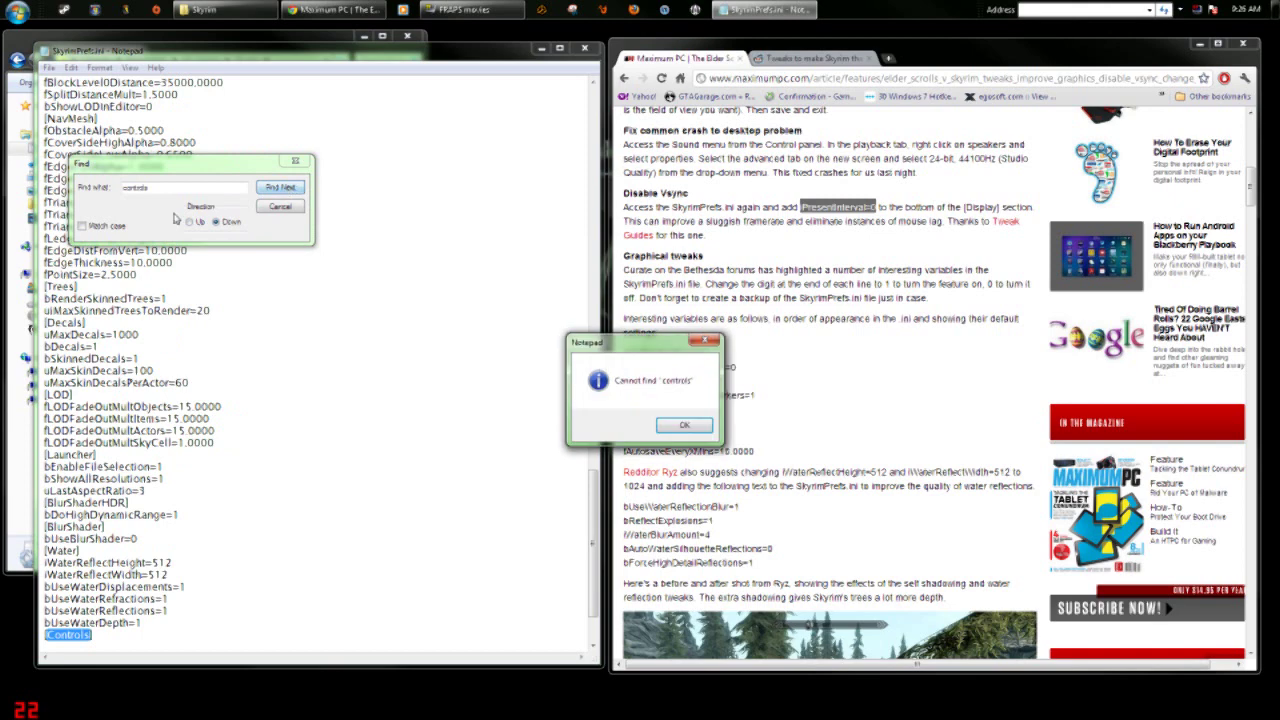
click(684, 424)
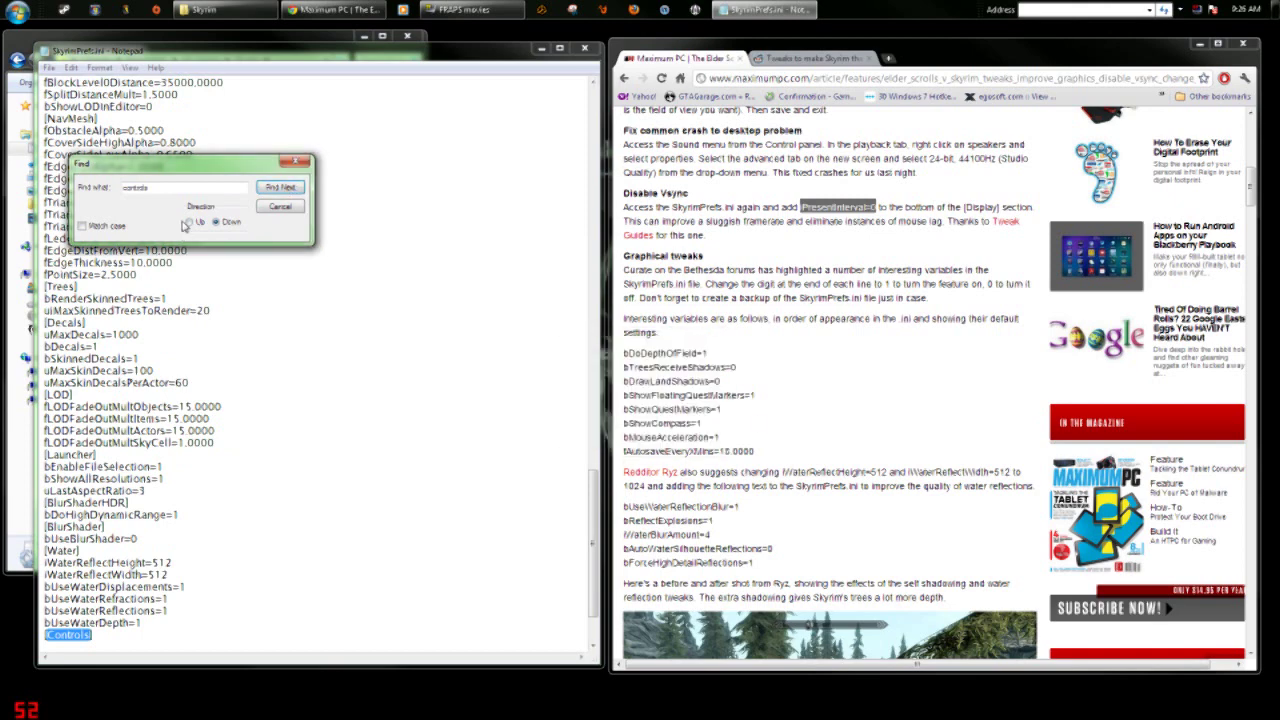
click(190, 222)
click(279, 189)
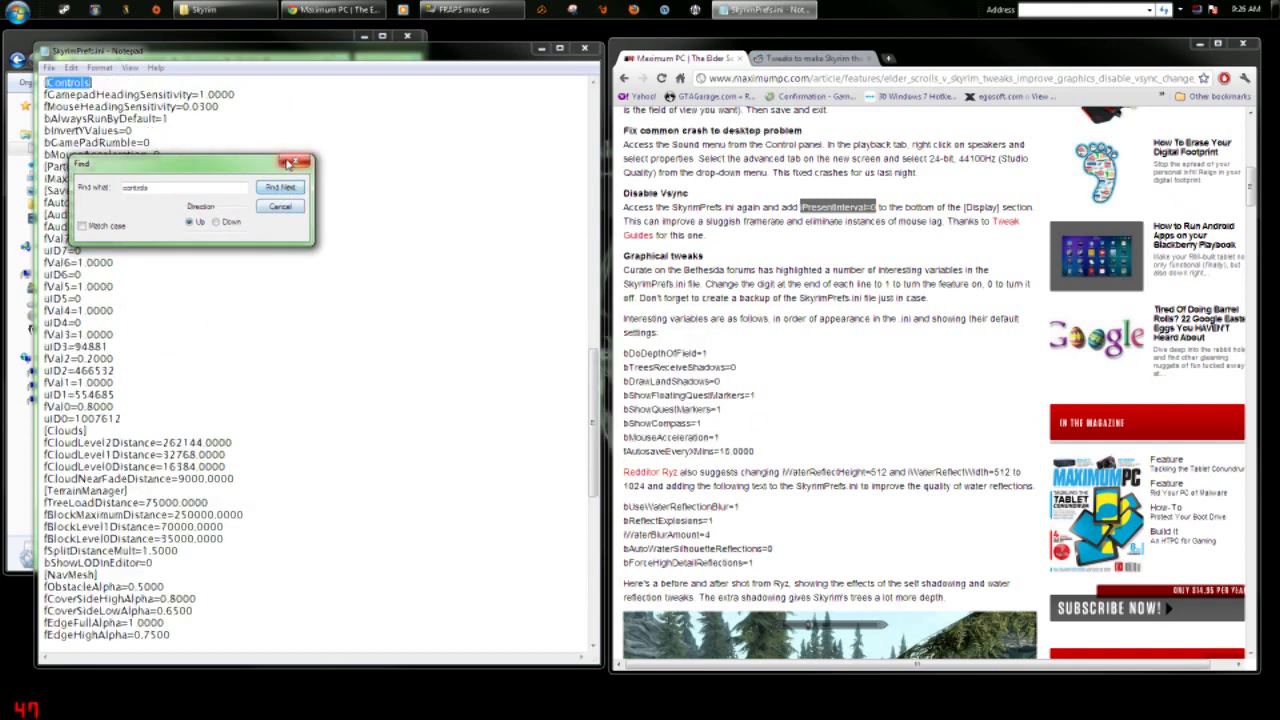
click(280, 205)
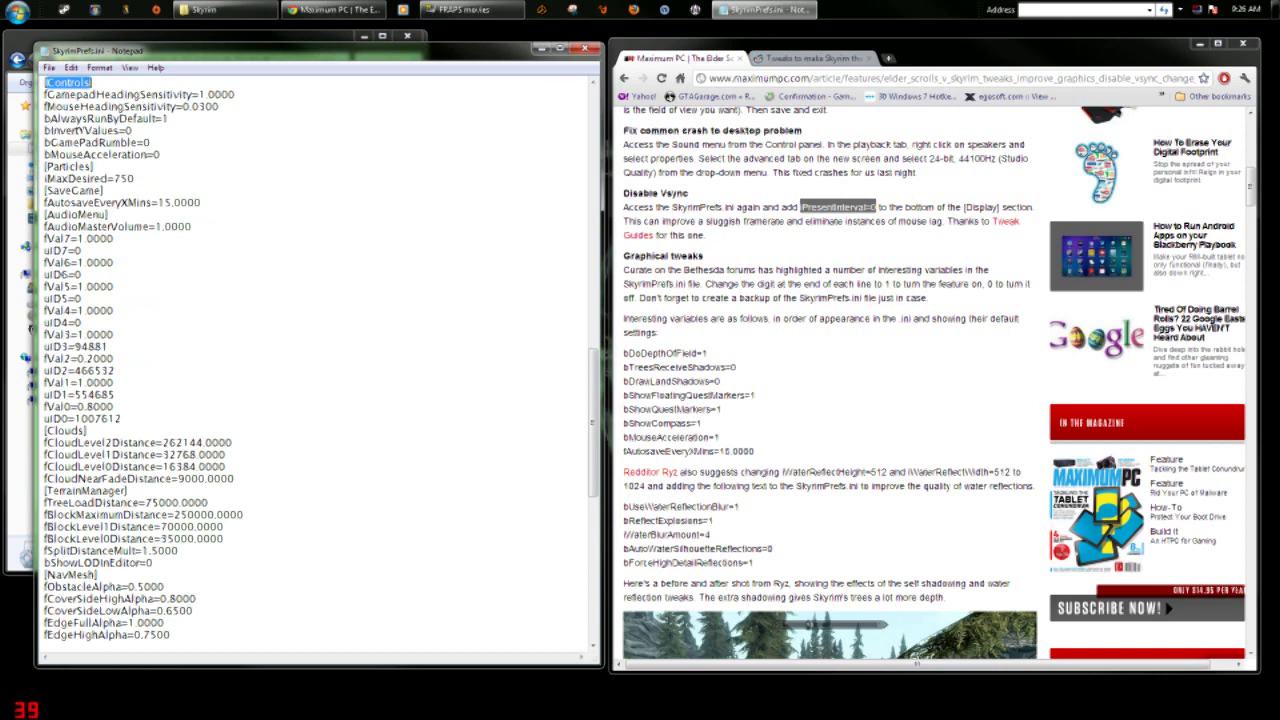
- Paste the cut fMouseHeadingYScale and fMouseHeadingXScale lines below bMouseAcceleration in the first [Controls] section, on a new line above [Particles]
click(44, 166)
key(Return)
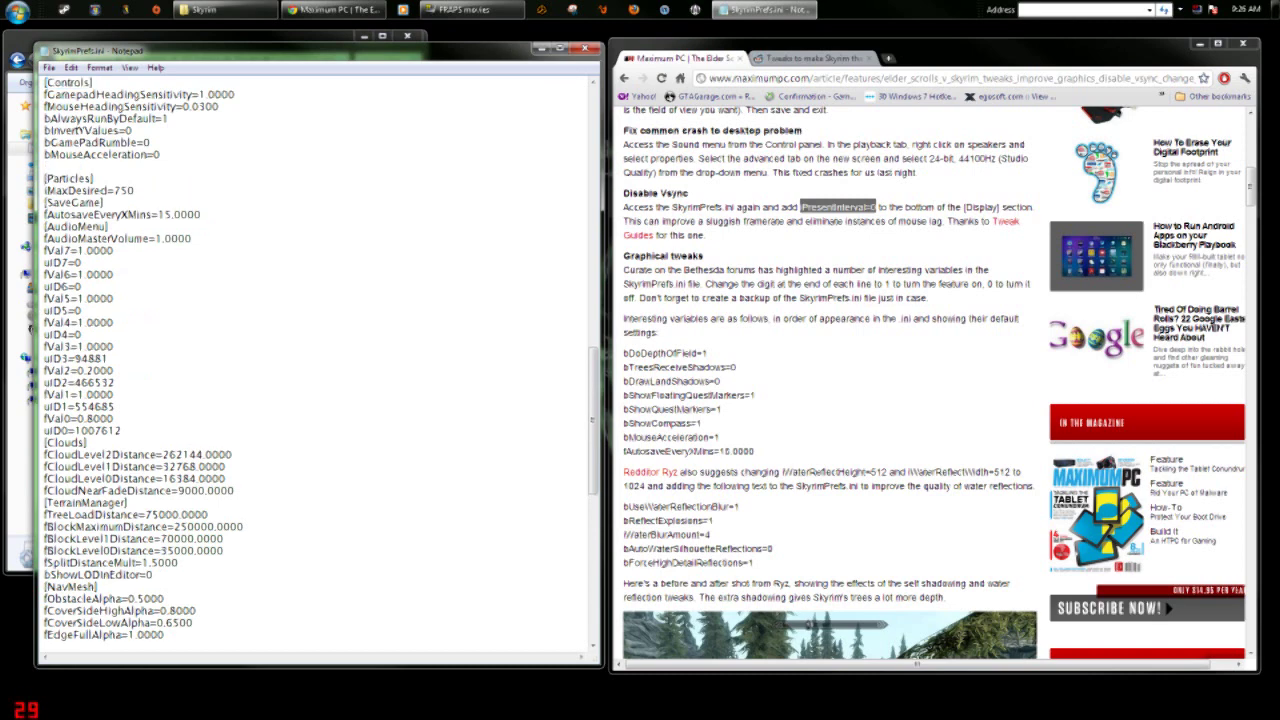
right_click(88, 166)
click(100, 226)
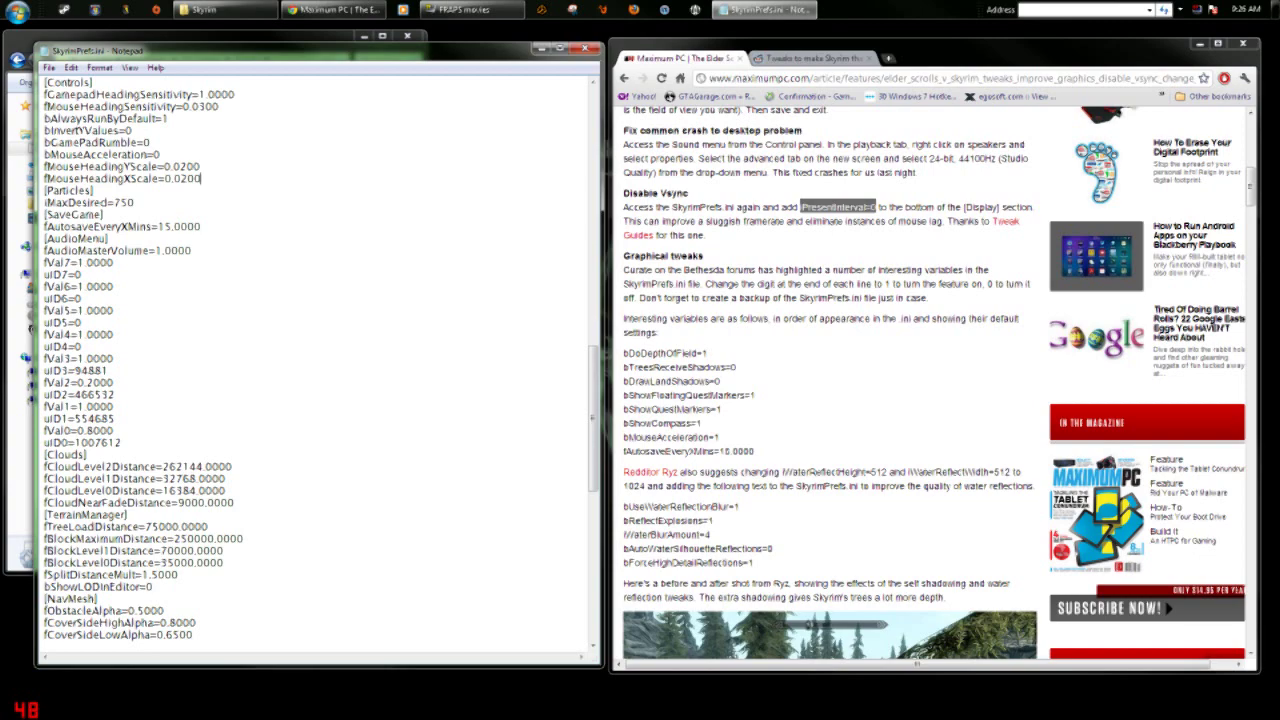
- Delete the second [Controls] header and the empty lines between bUseWaterDepth and bUseWaterReflectionBlur near the end of the file
scroll(315, 350, down, 15)
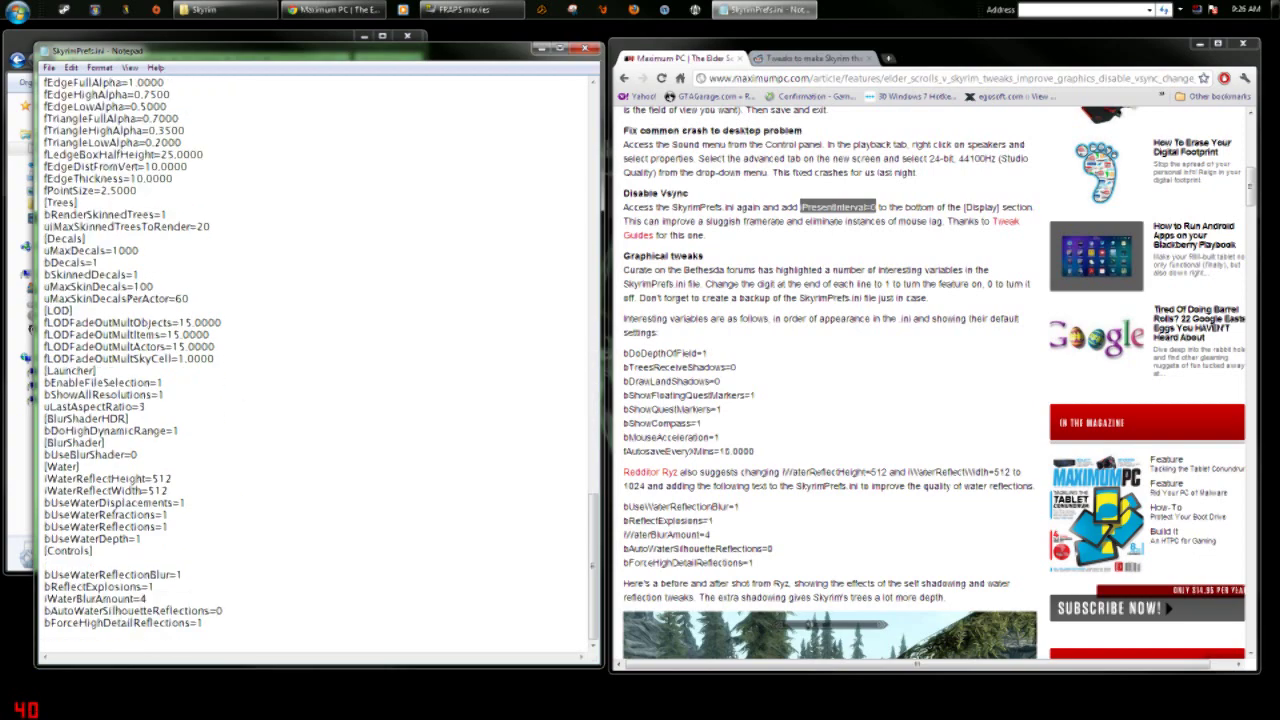
drag(96, 551, 44, 551)
key(Delete)
key(BackSpace)
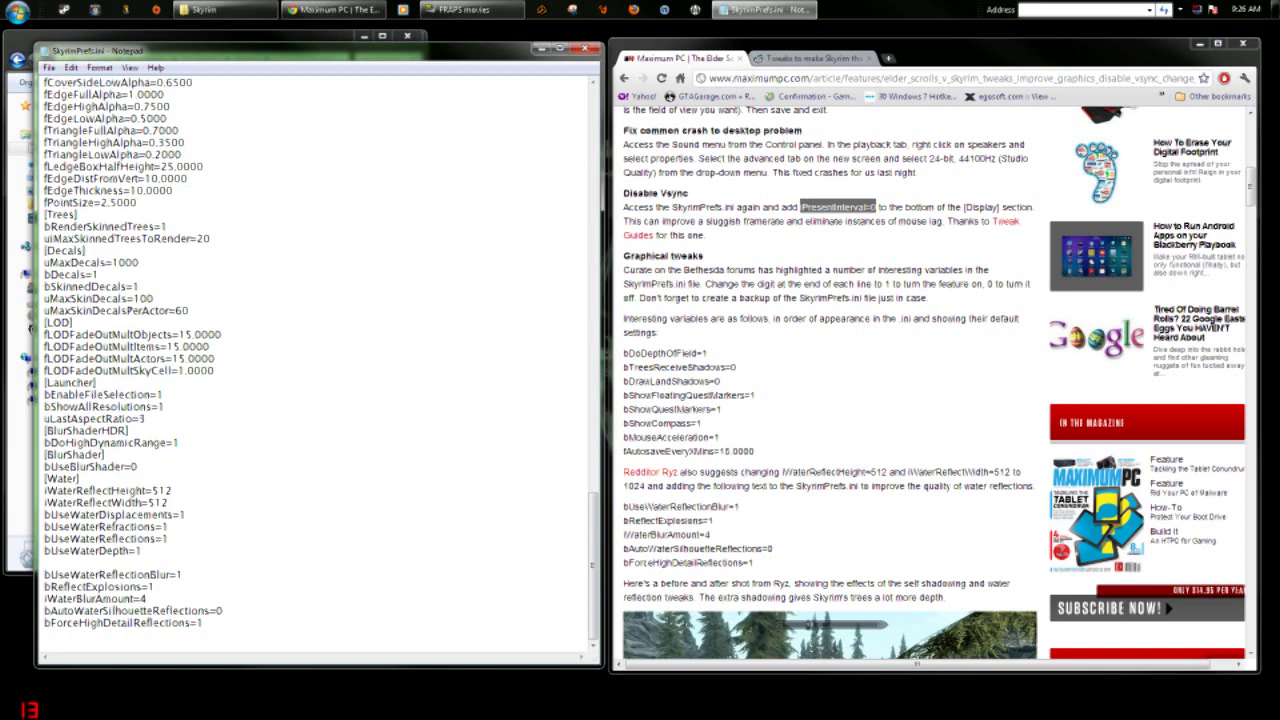
key(Down)
key(BackSpace)
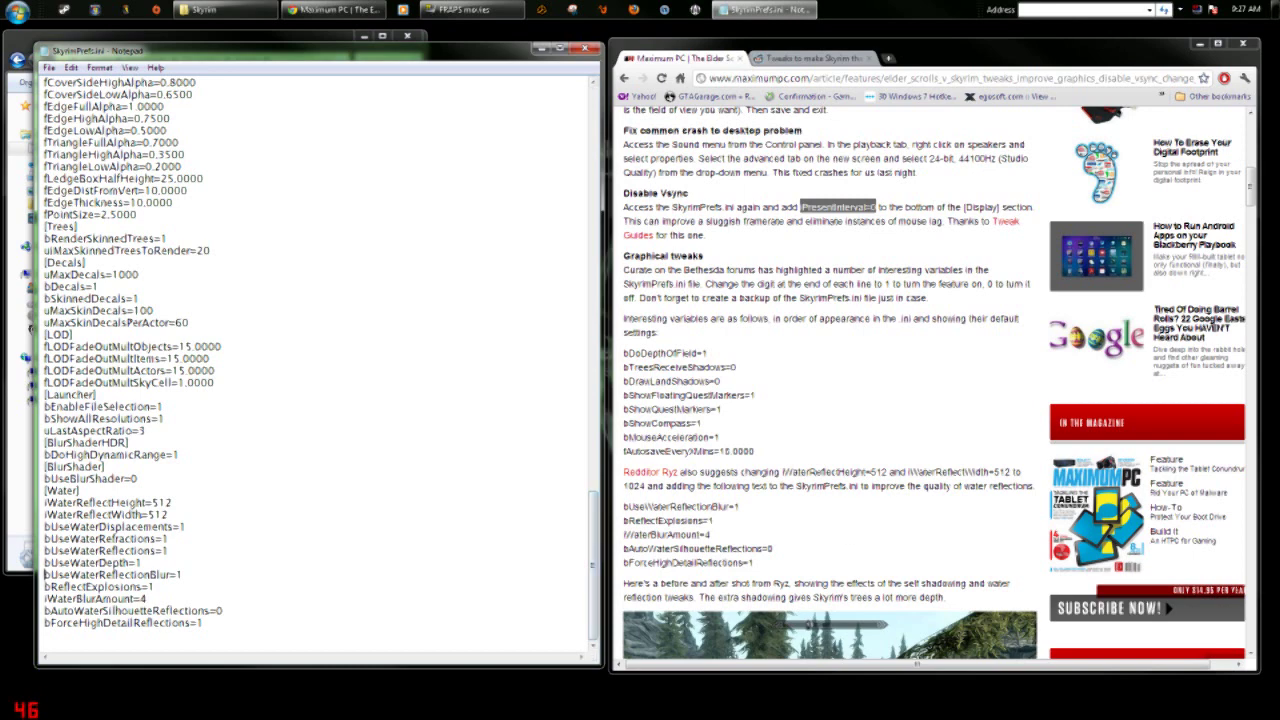
- Search SkyrimPrefs.ini from the start for "btree" and close the search
scroll(310, 360, up, 3)
scroll(310, 360, up, 4)
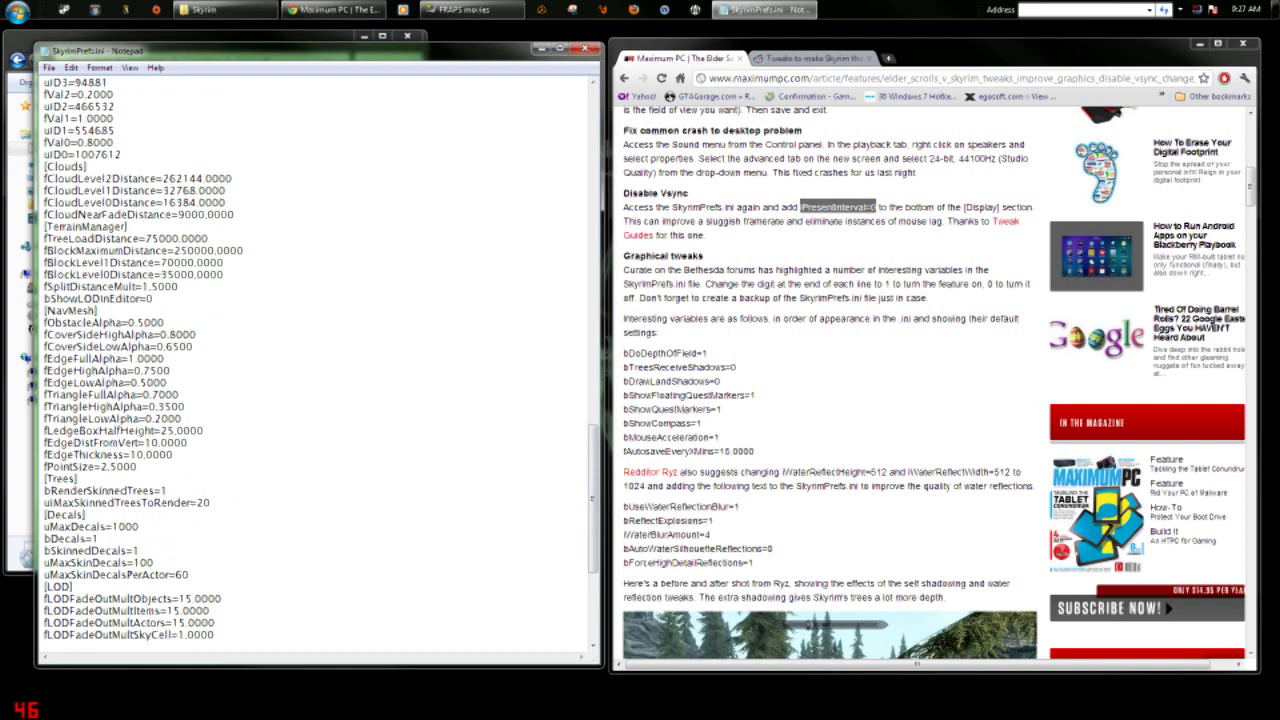
scroll(310, 360, up, 15)
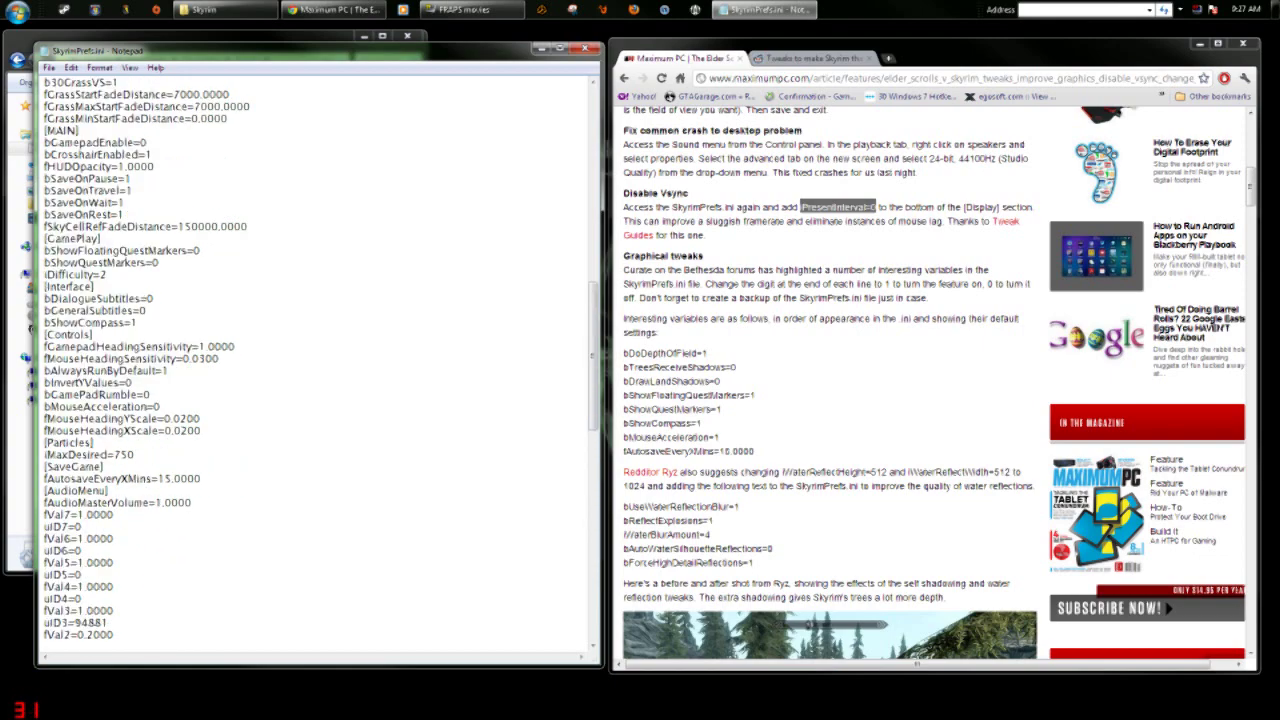
scroll(310, 360, up, 20)
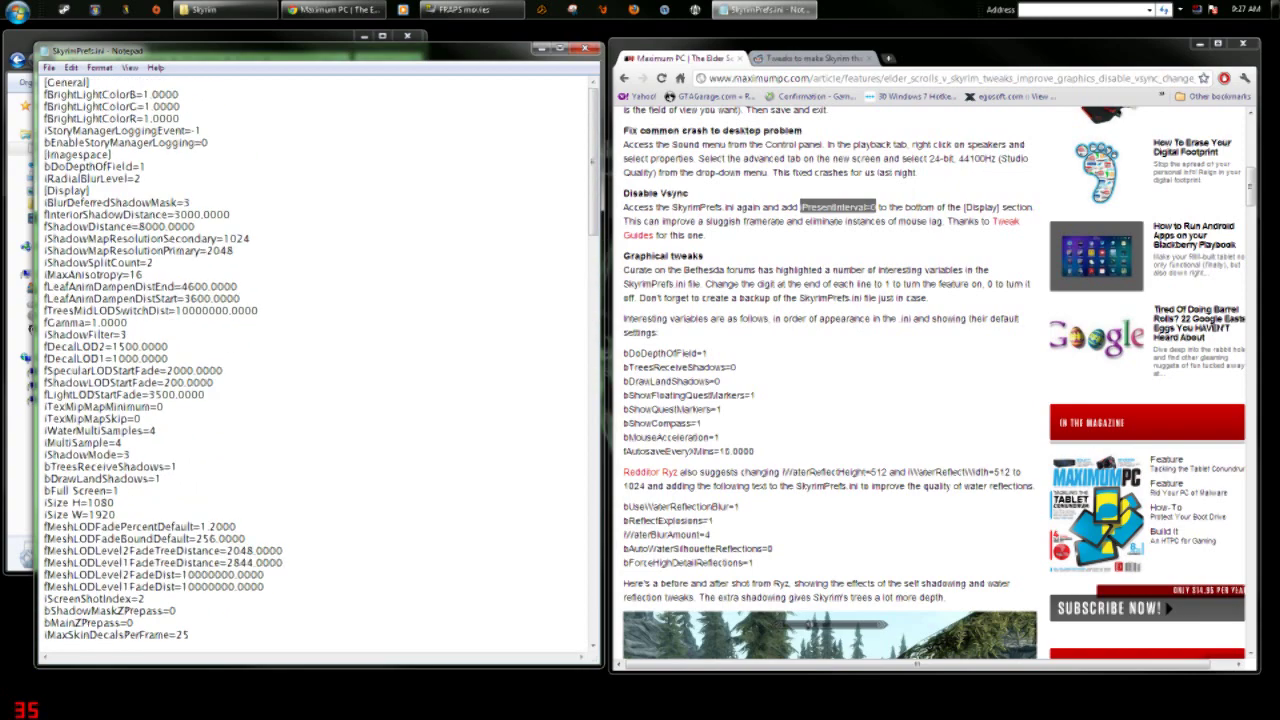
click(72, 67)
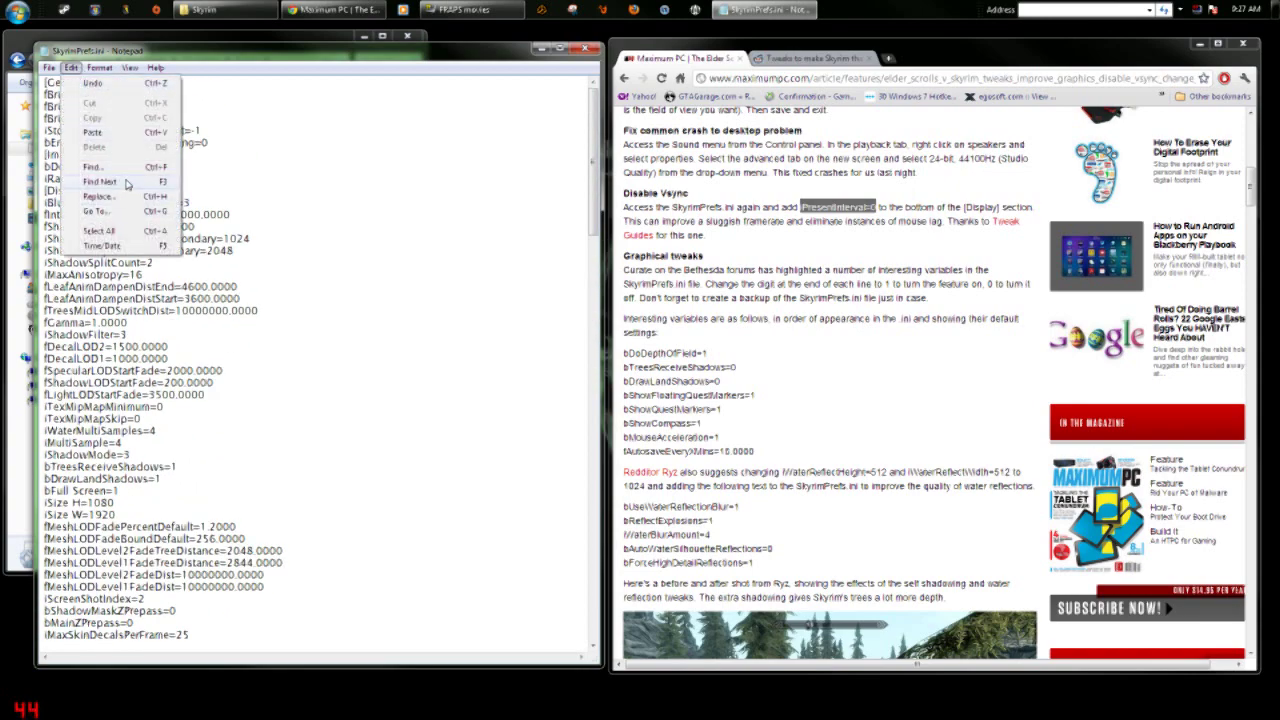
click(127, 168)
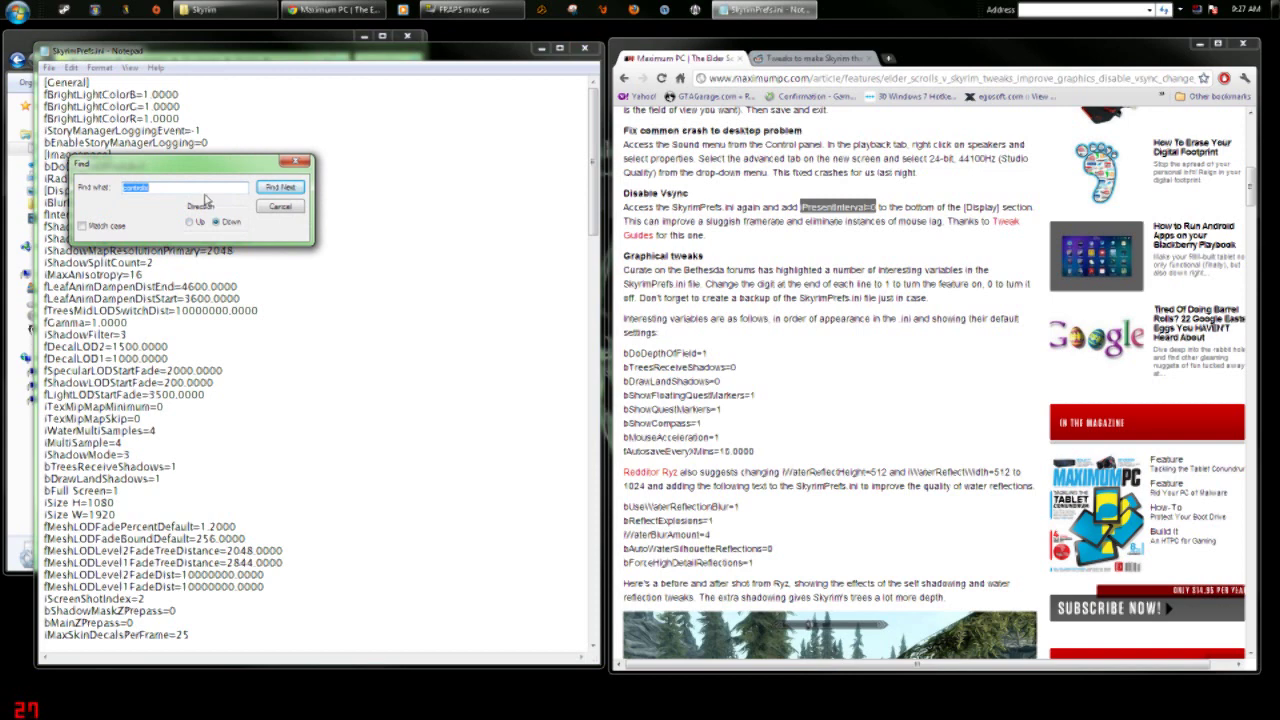
text(btree)
click(278, 187)
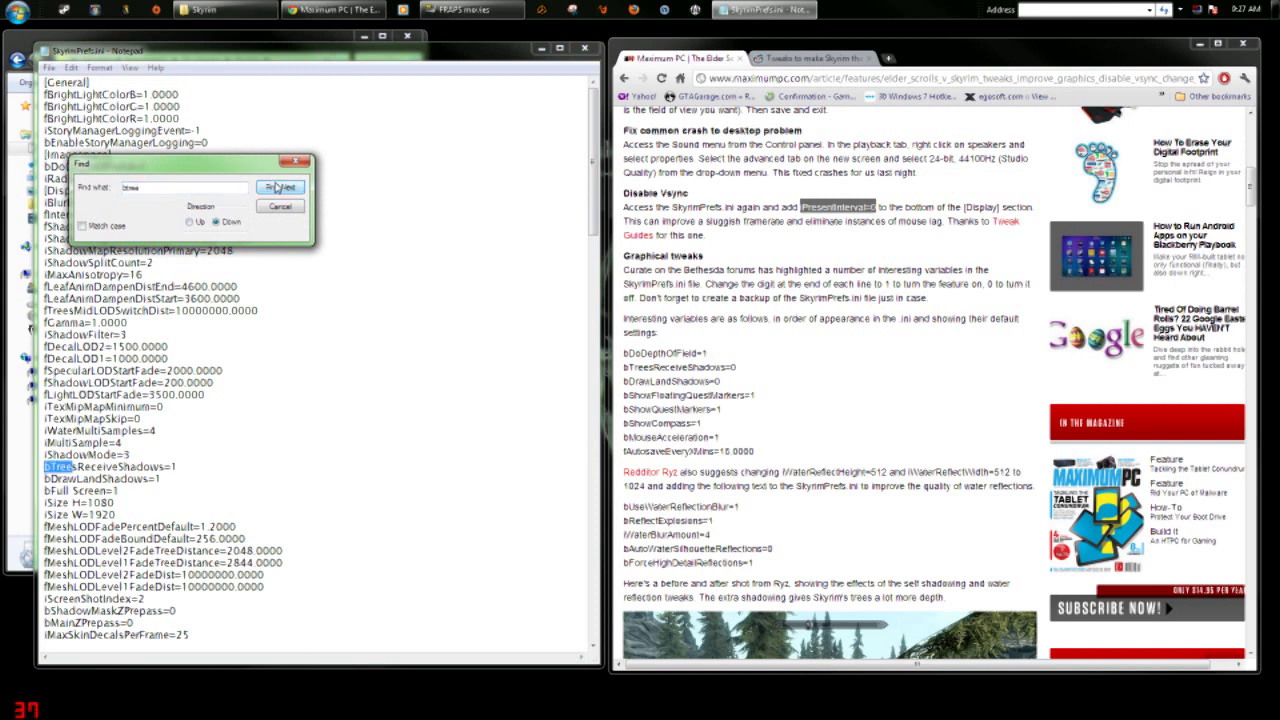
click(298, 161)
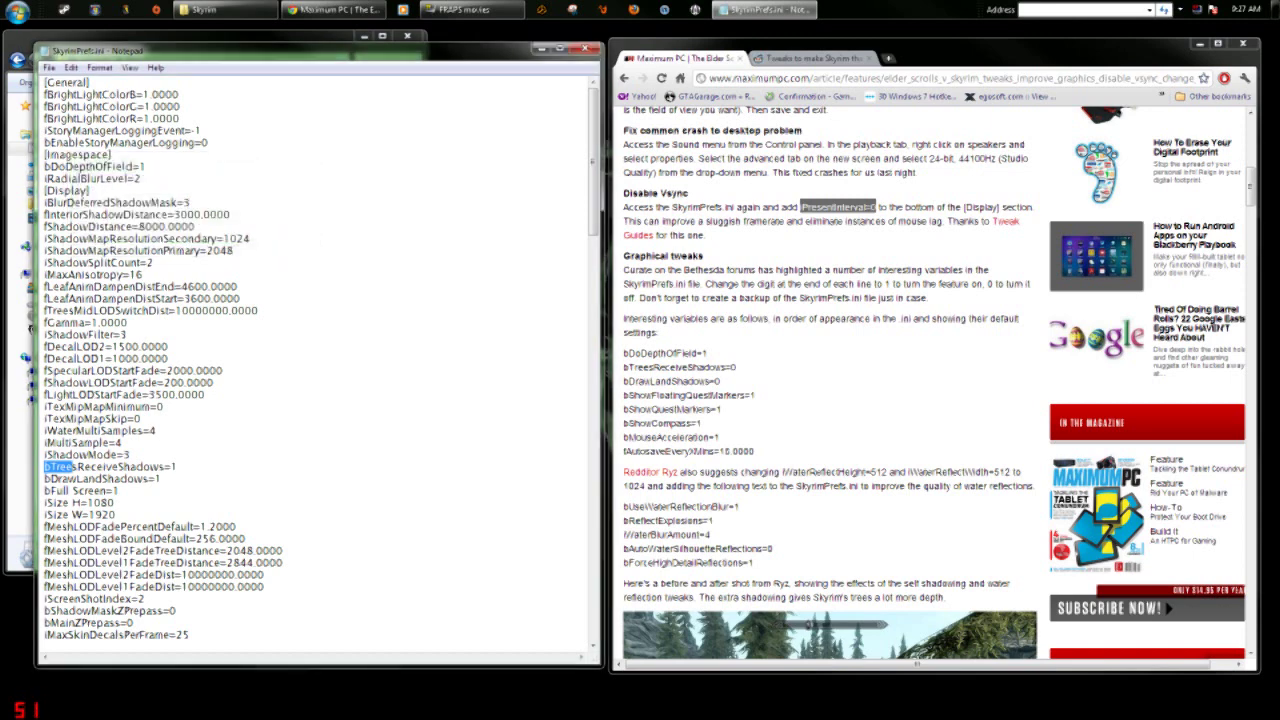
- Set bTreesReceiveShadows to 1 in the [Display] section and save the file
key(End)
key(BackSpace)
text(1)
click(48, 67)
click(72, 113)
- Look over the rest of the [Display] section, then save SkyrimPrefs.ini again and close it
scroll(200, 400, down, 4)
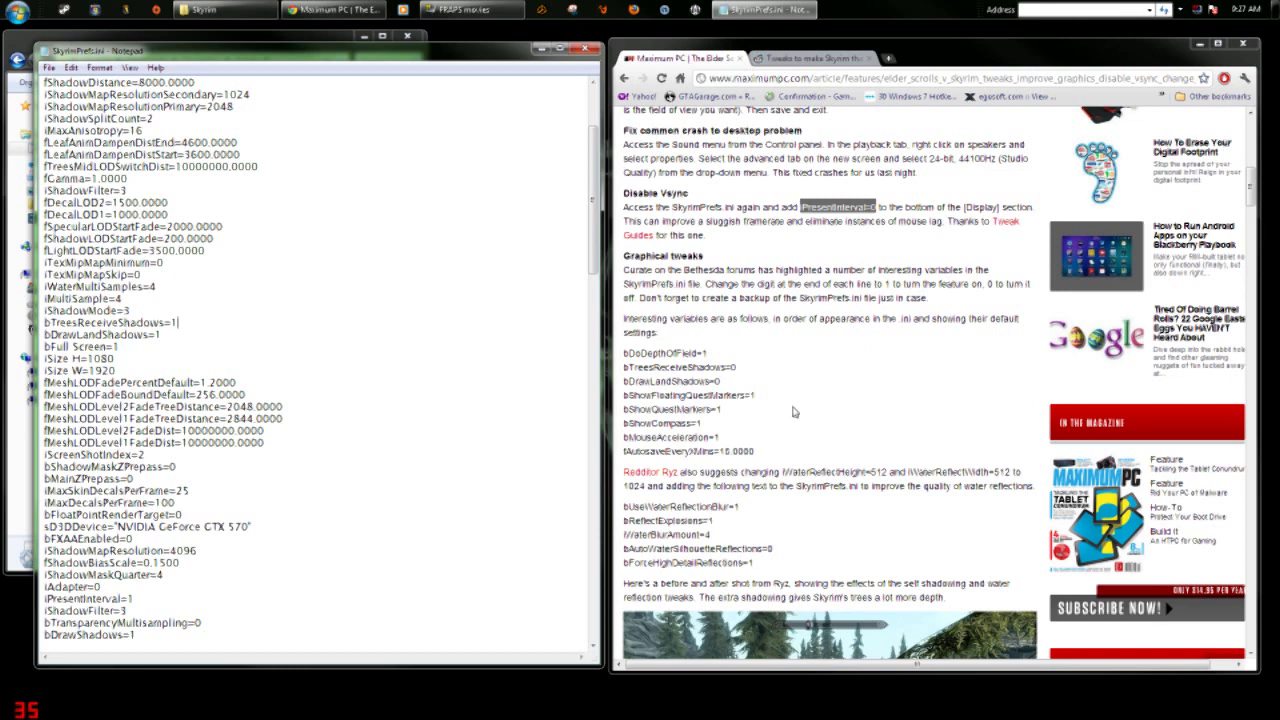
text(iPresentInterval=0 [Grass] b30GrassVS=1 fGrassStartFadeDistance=7000.0000 fGrassMaxStartFadeDistance=7000.0000 fGrassMinStartFadeDistance=0.0000)
scroll(320, 360, down, 2)
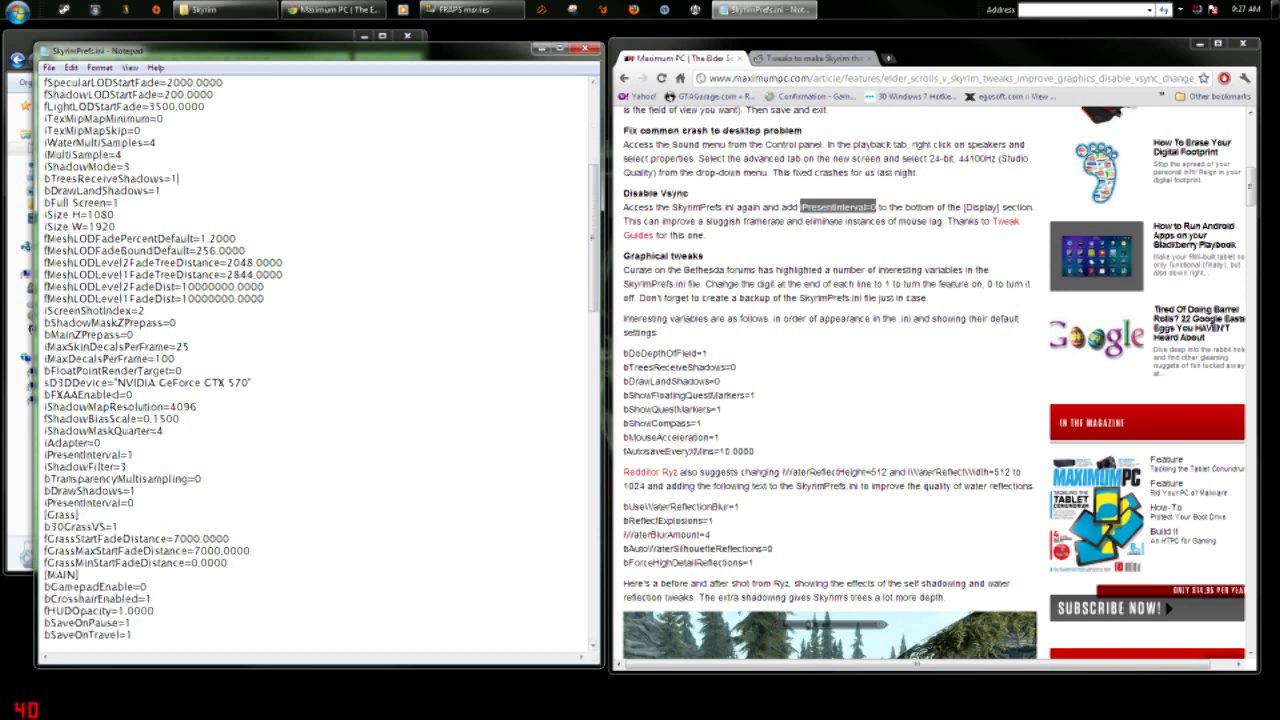
click(49, 67)
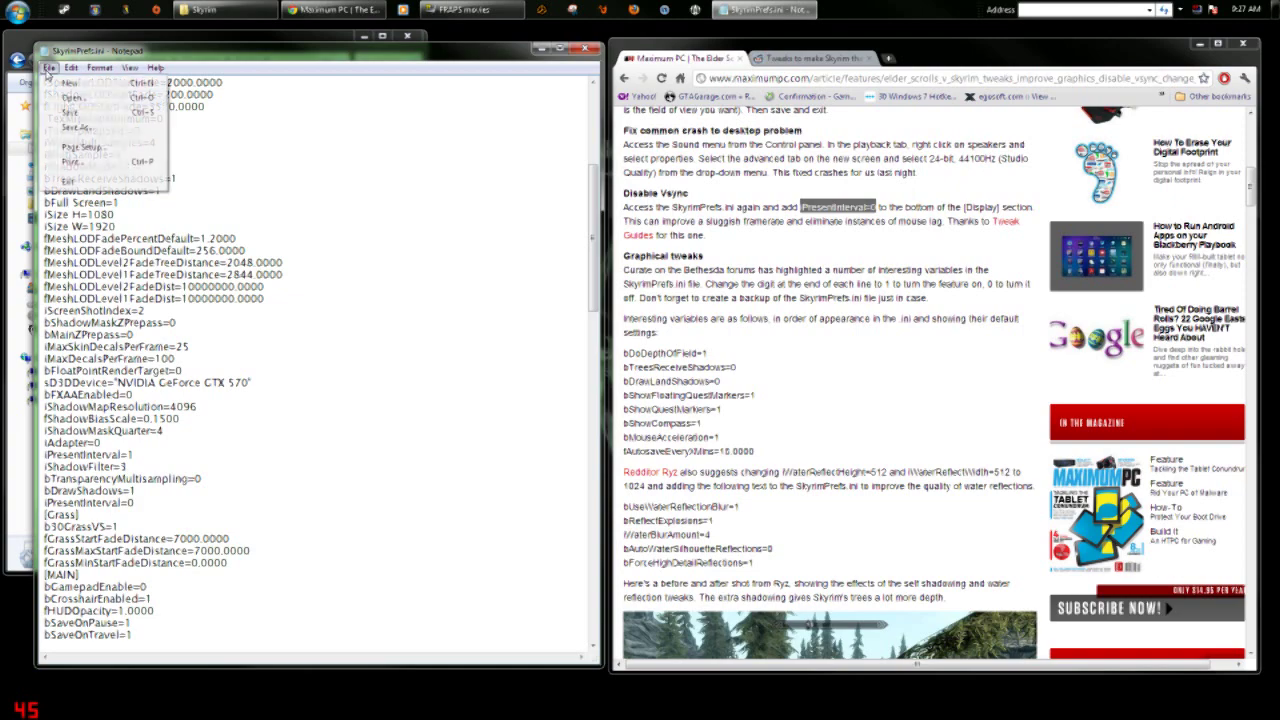
click(80, 116)
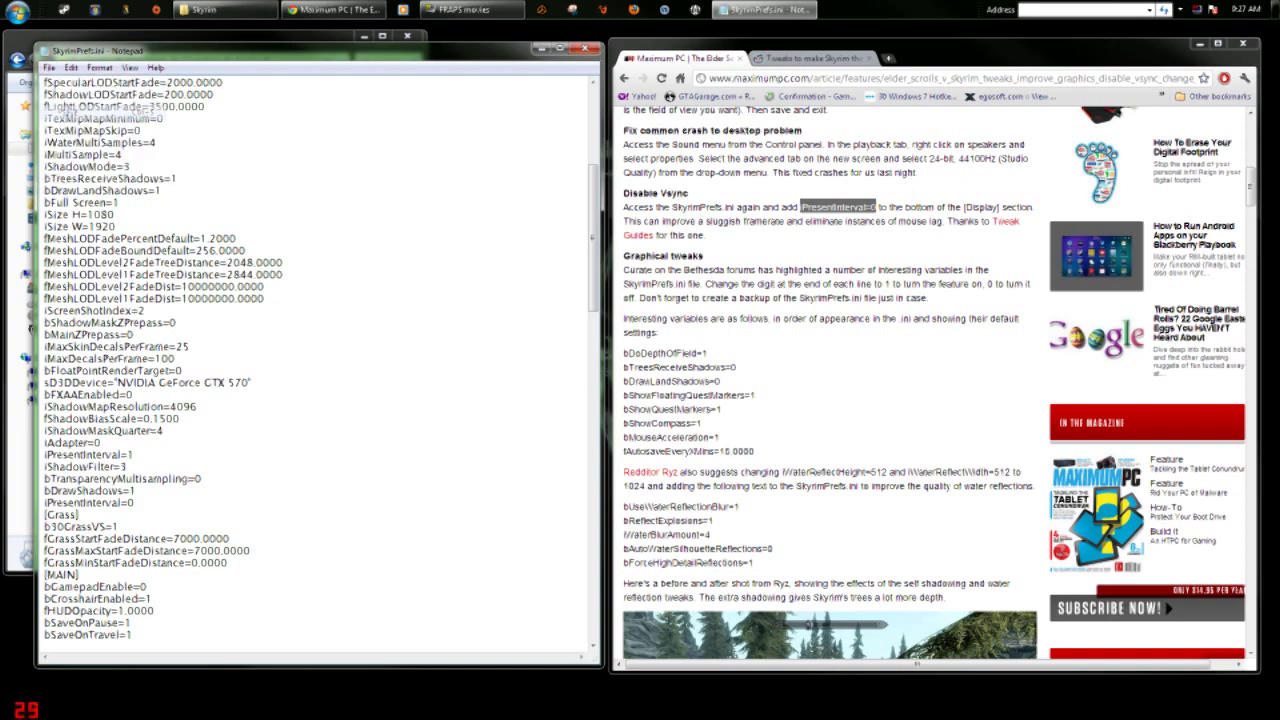
click(585, 49)
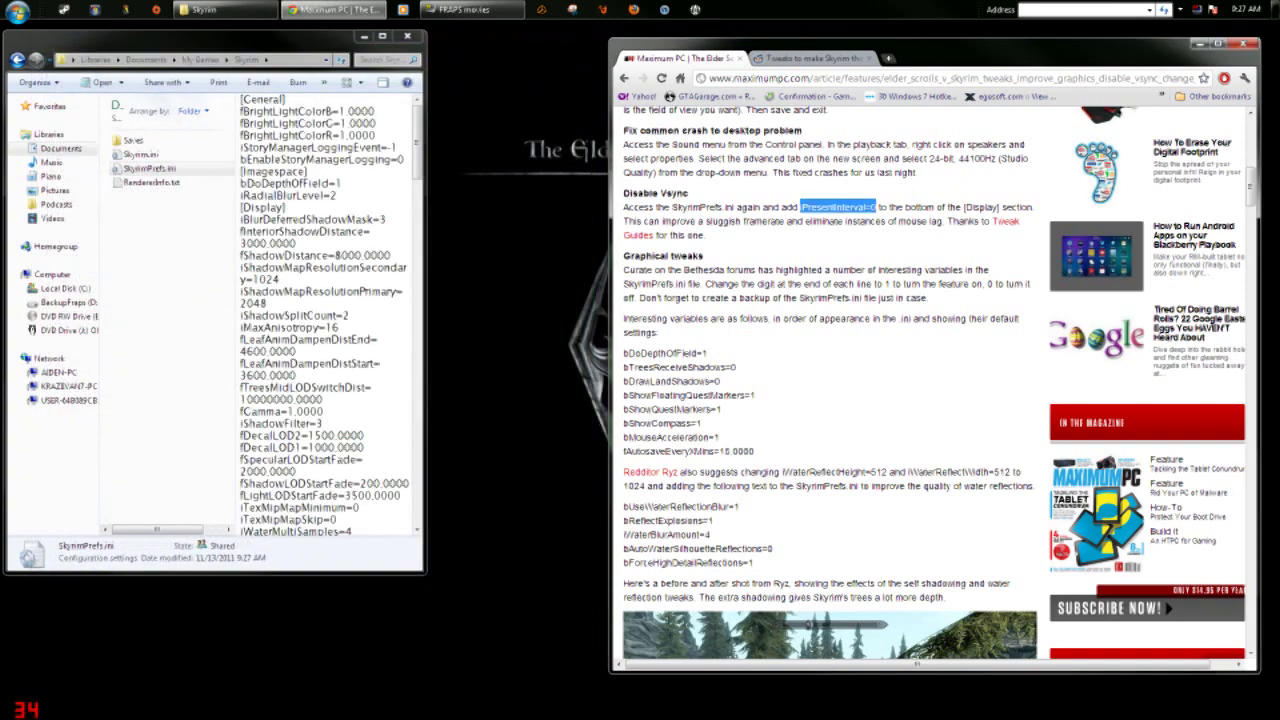
- Close the Skyrim folder window and bring up the Reddit Skyrim tweaks thread at the comment with the mouse heading scale lines
click(422, 40)
drag(927, 44, 411, 52)
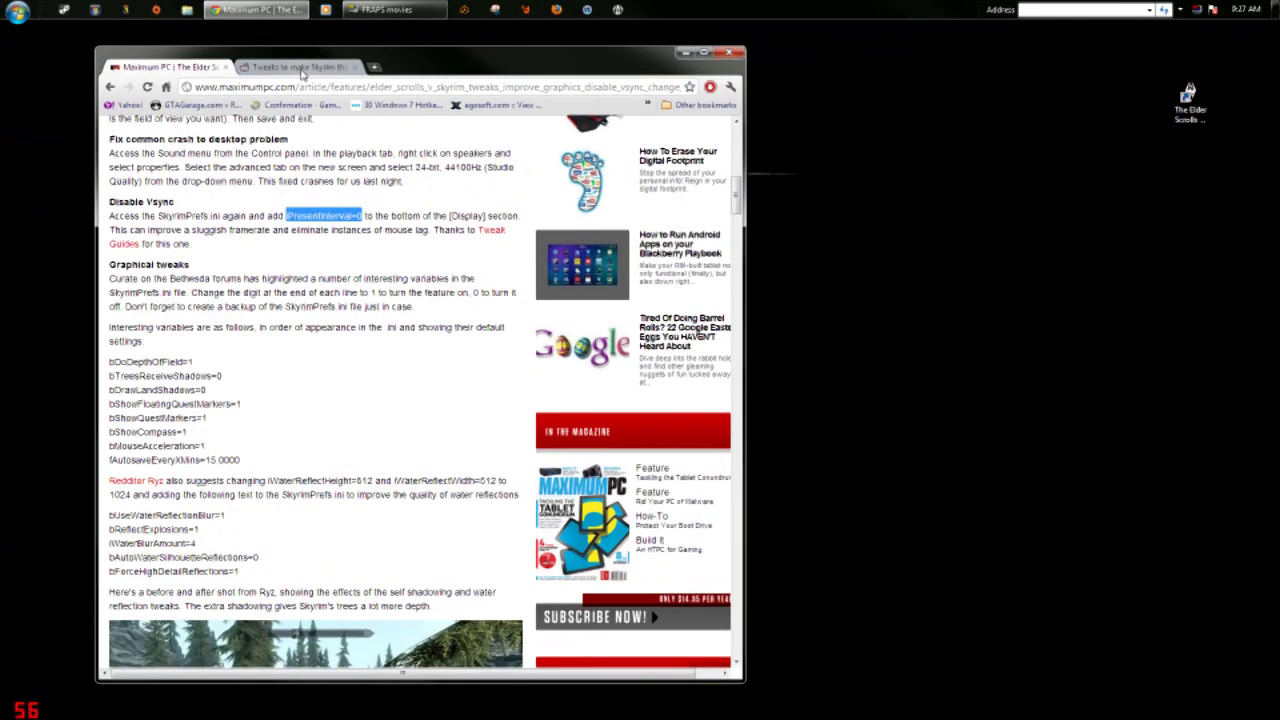
click(300, 67)
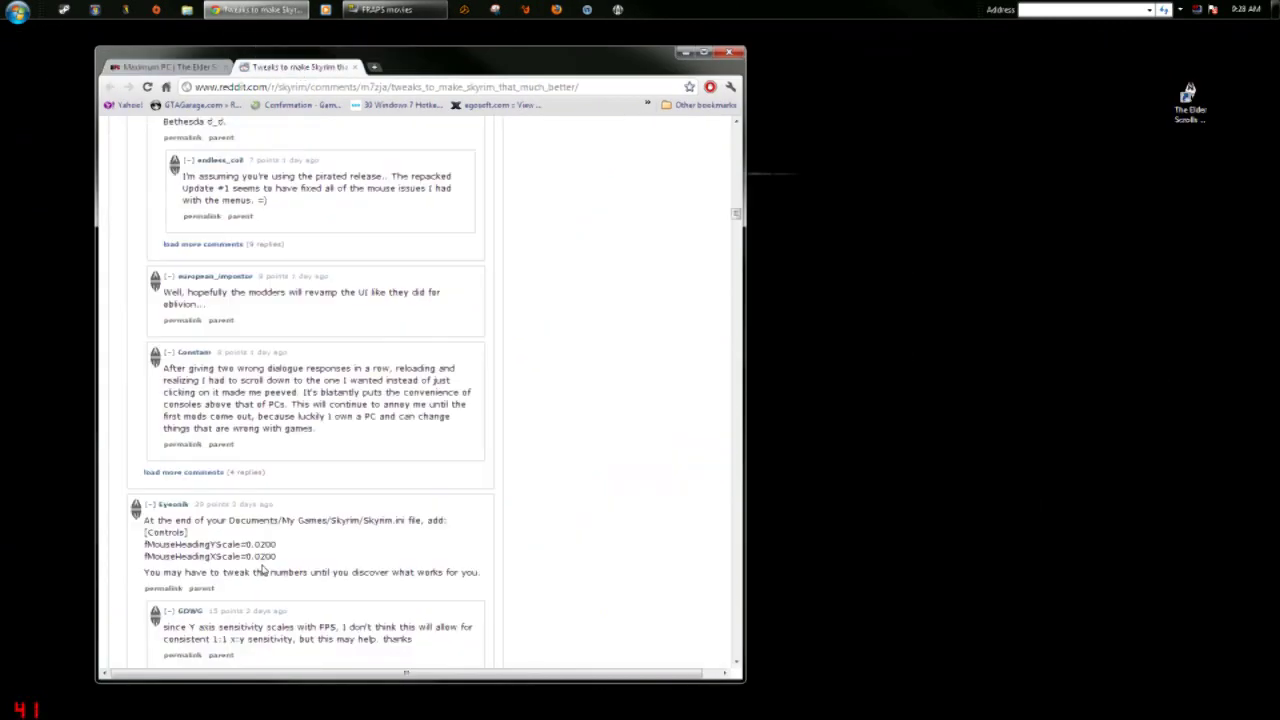
scroll(262, 568, down, 1)
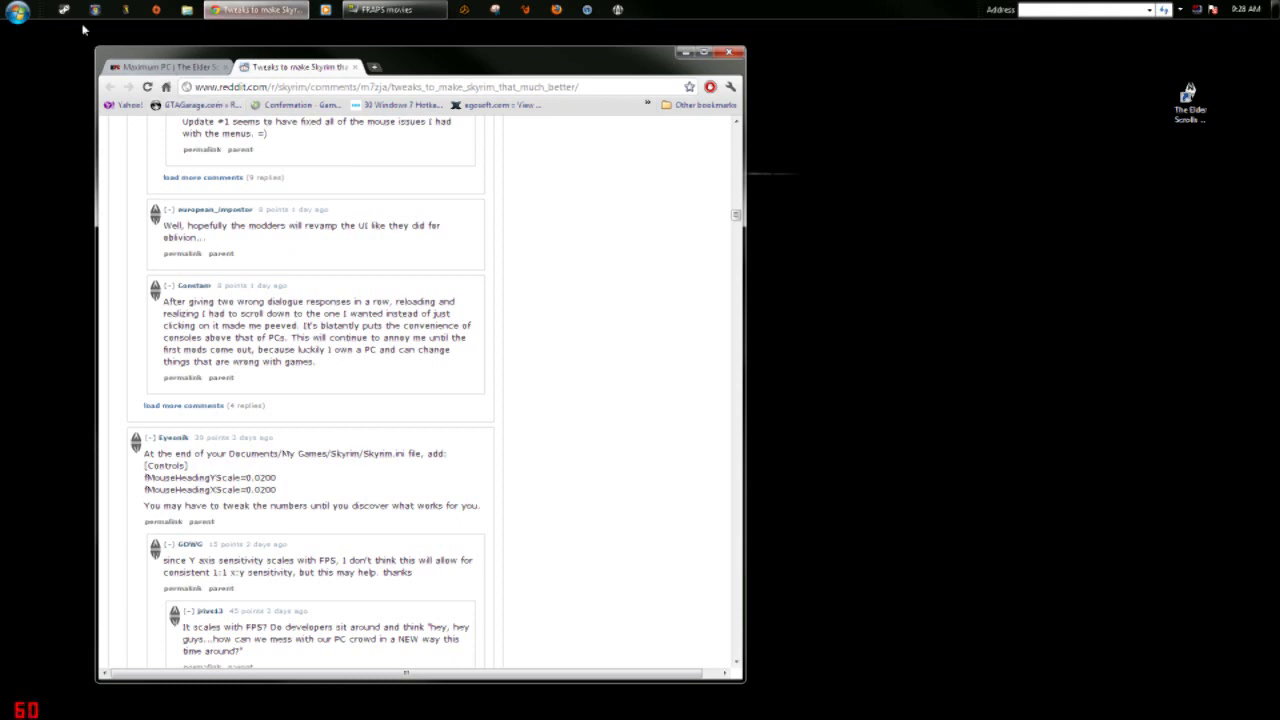
- Locate the Skyrim folder inside My Games in the Documents library, and close the folder window
click(18, 12)
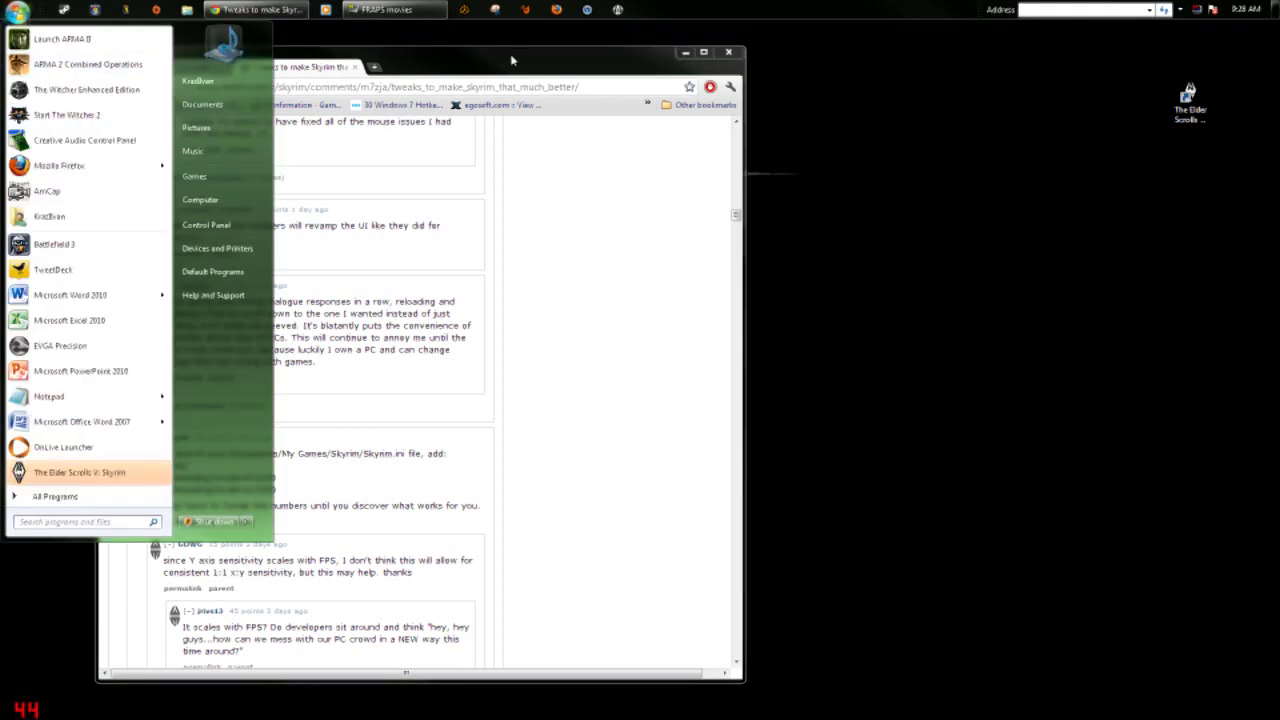
drag(514, 58, 570, 52)
click(20, 14)
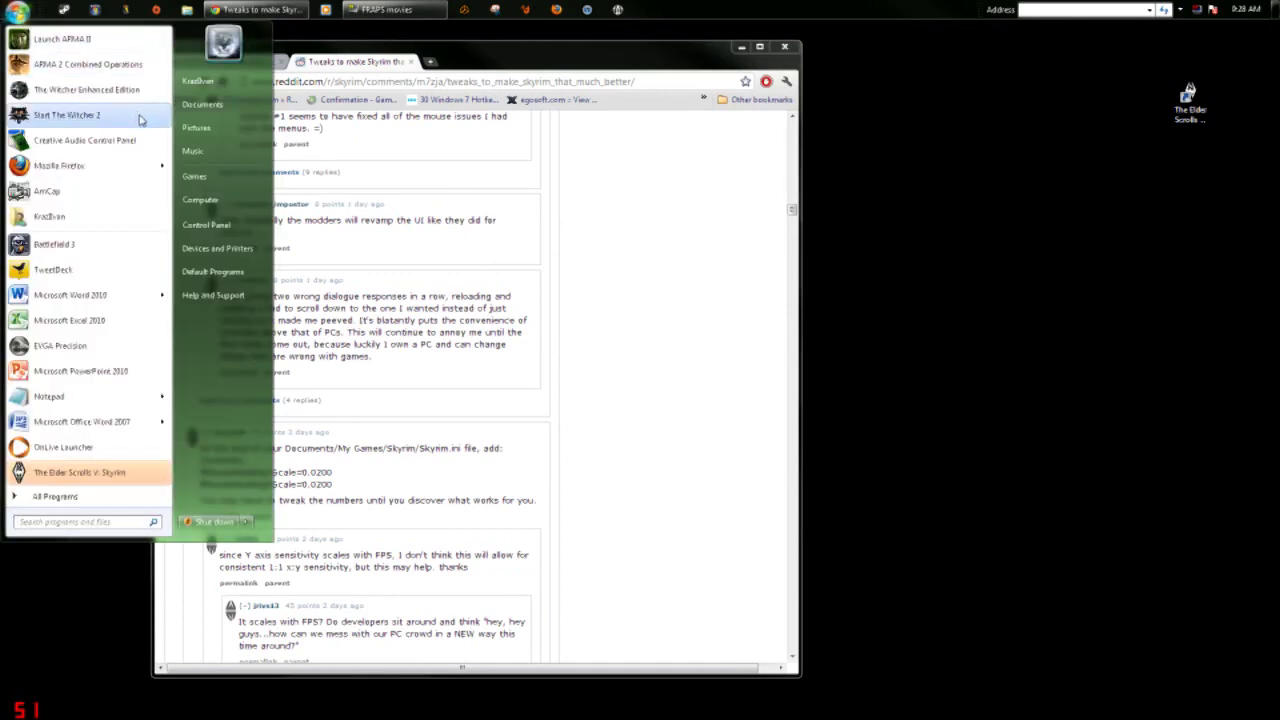
click(222, 104)
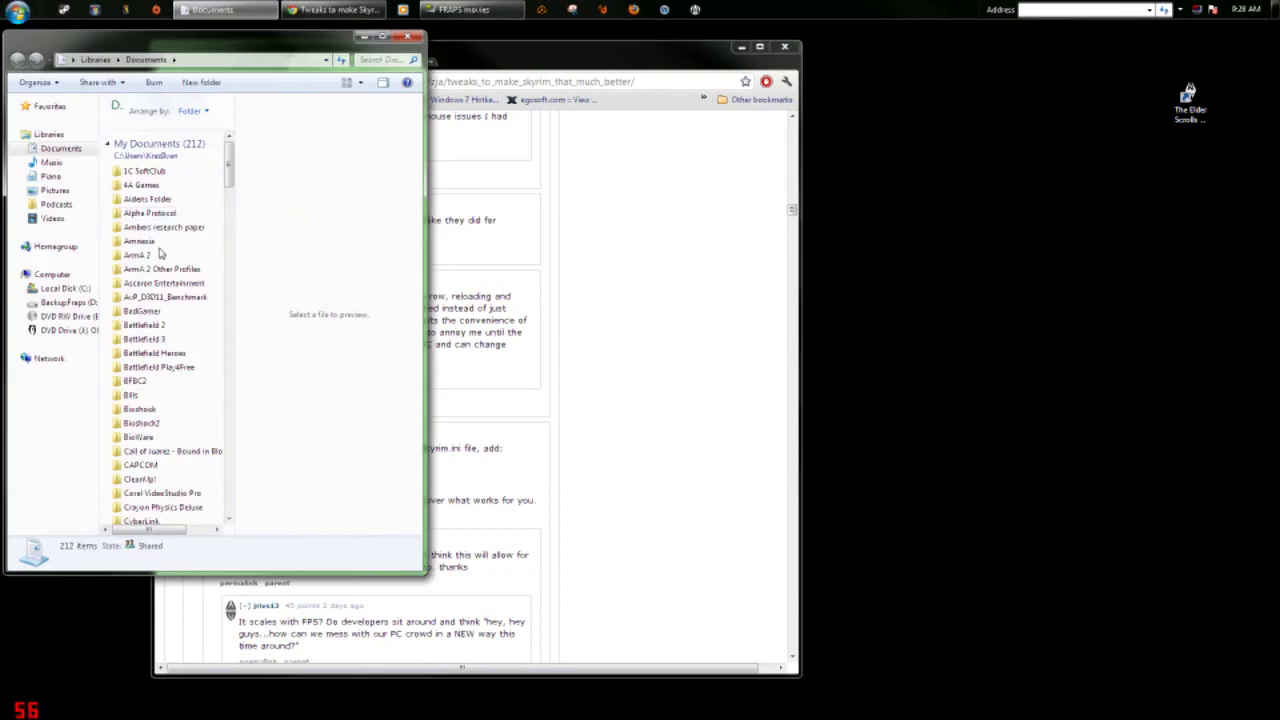
scroll(166, 434, down, 1)
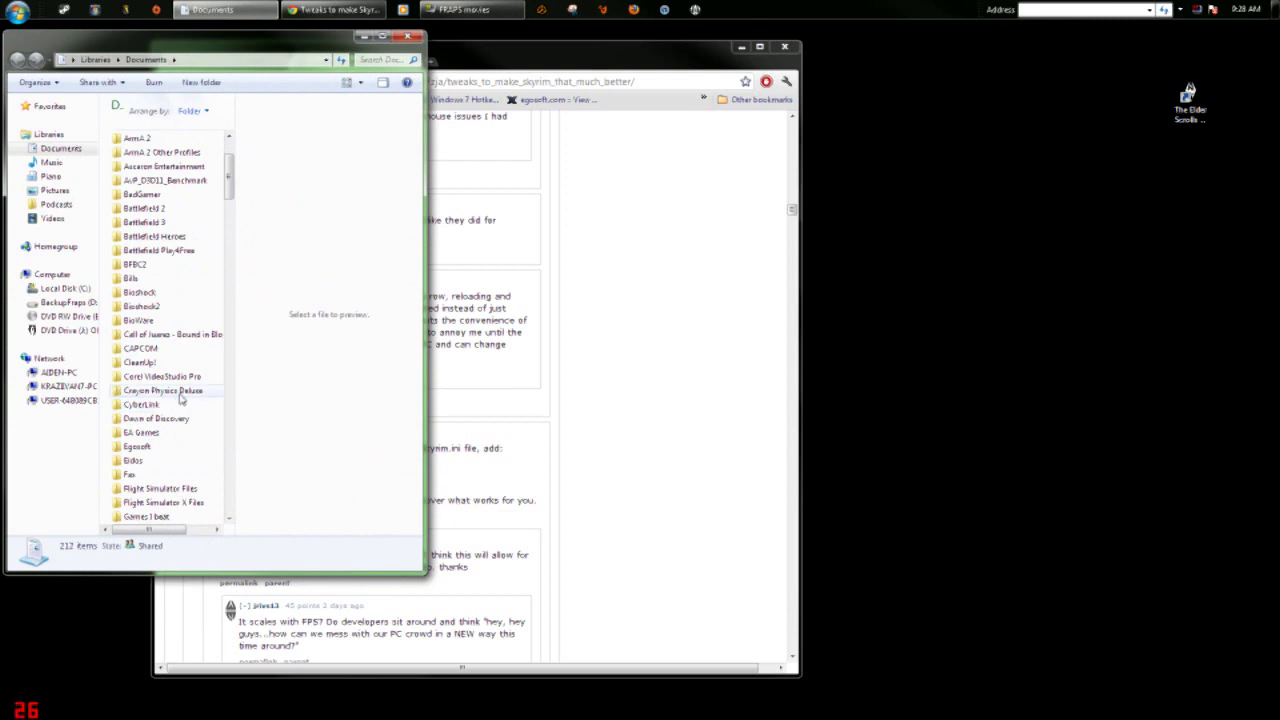
scroll(180, 402, down, 2)
scroll(210, 385, down, 2)
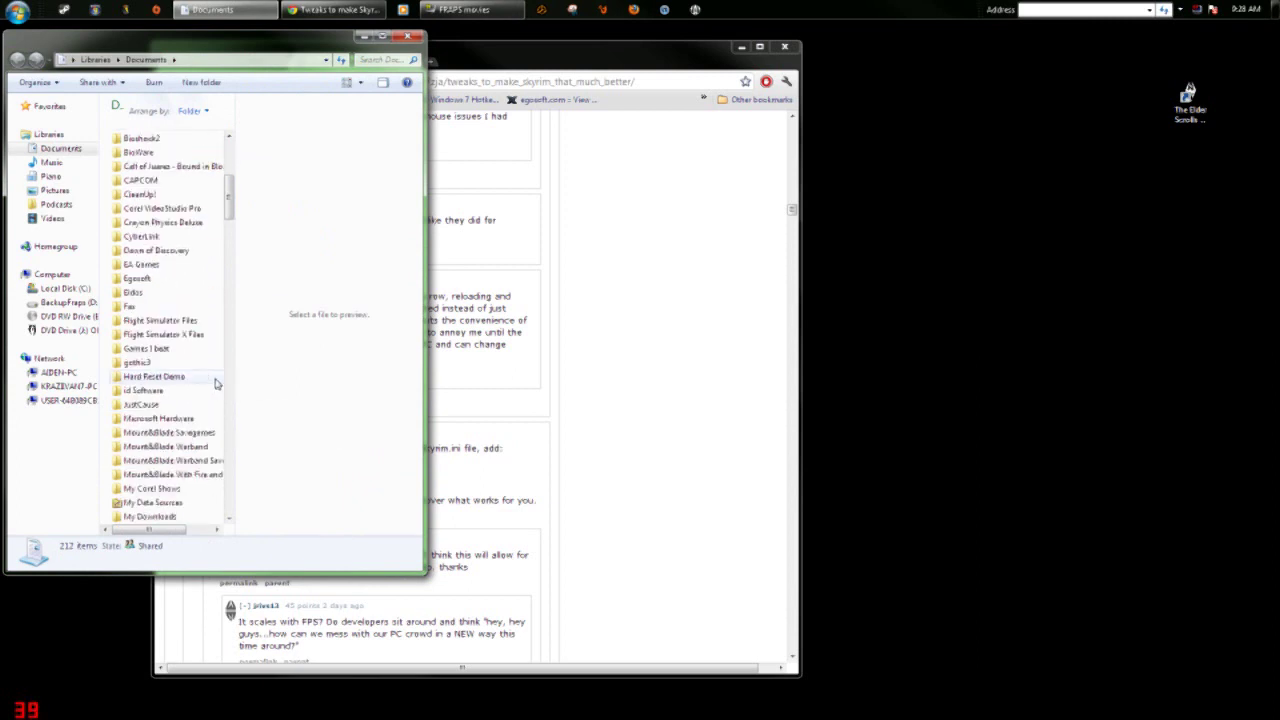
scroll(213, 382, down, 3)
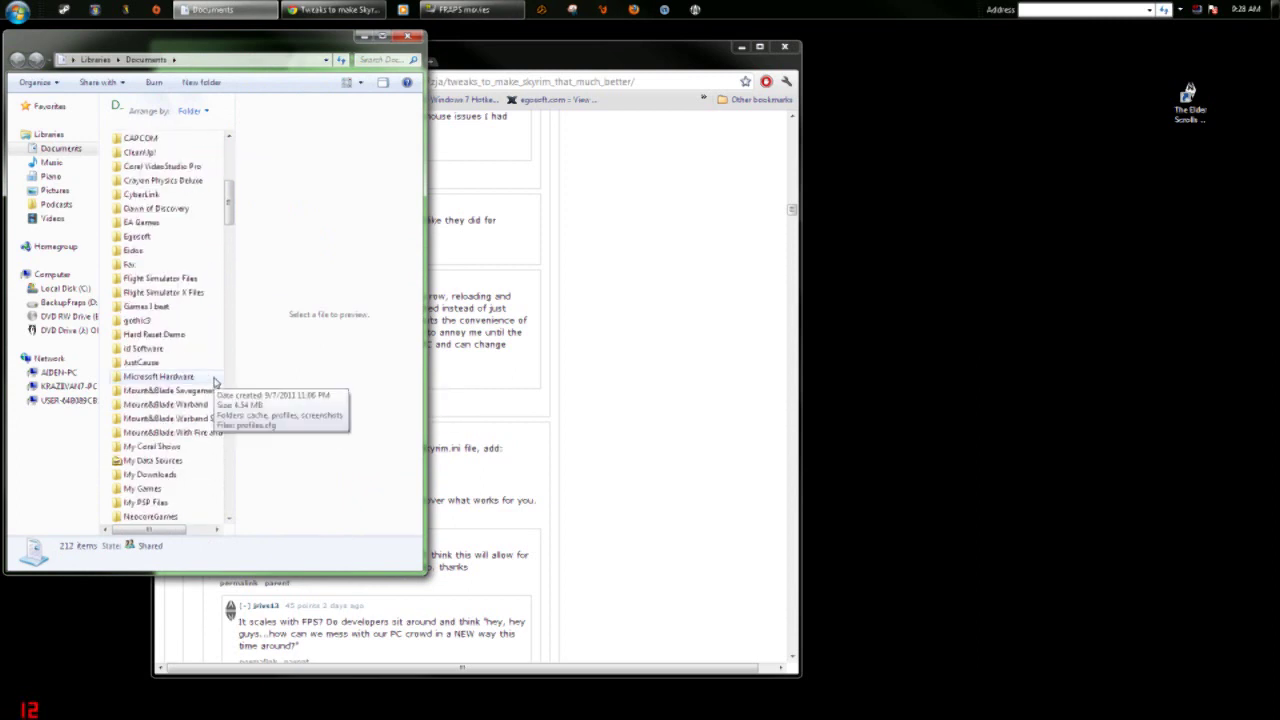
double_click(155, 405)
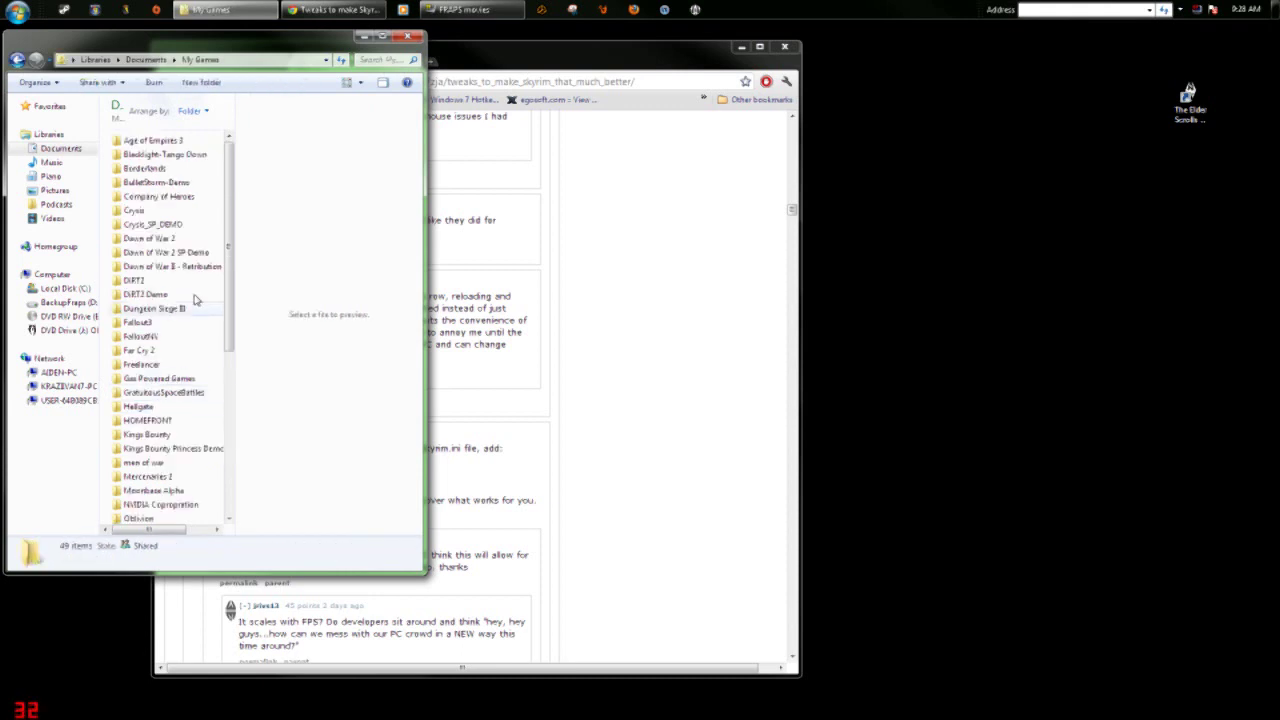
drag(230, 252, 234, 442)
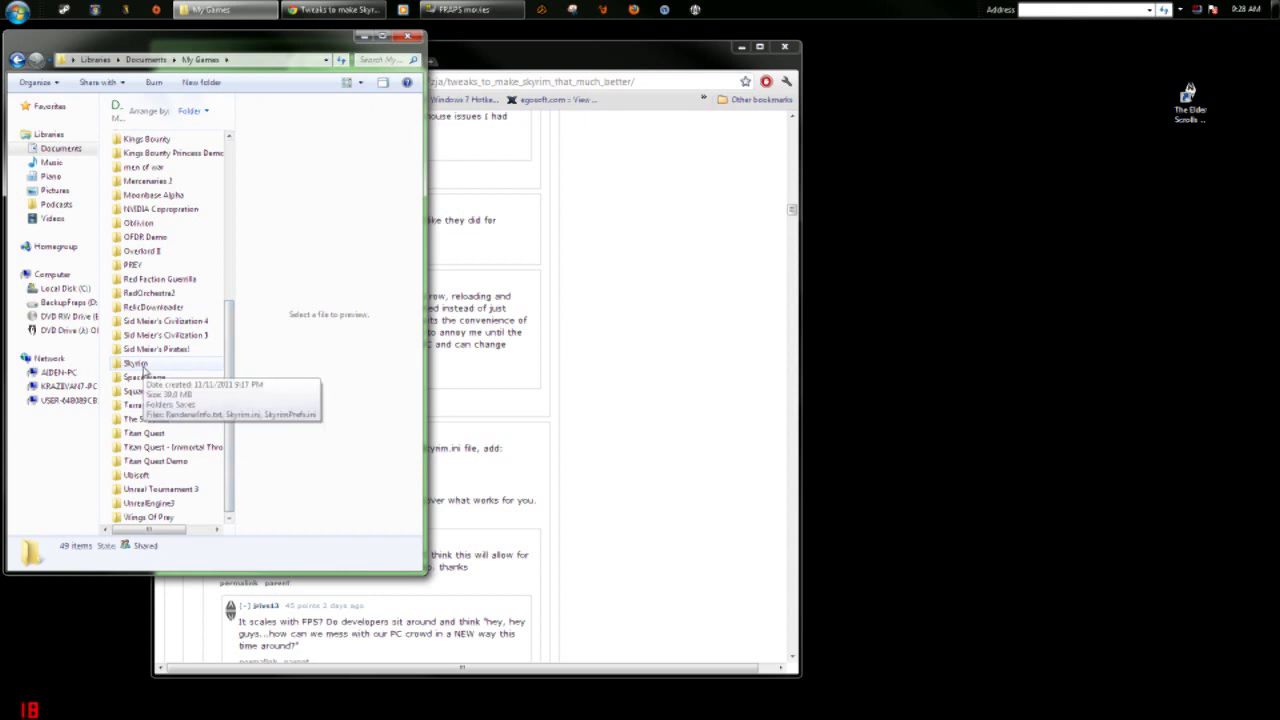
click(406, 35)
- Close the Reddit tweaks thread and the browser window with the Maximum PC article
drag(557, 62, 513, 60)
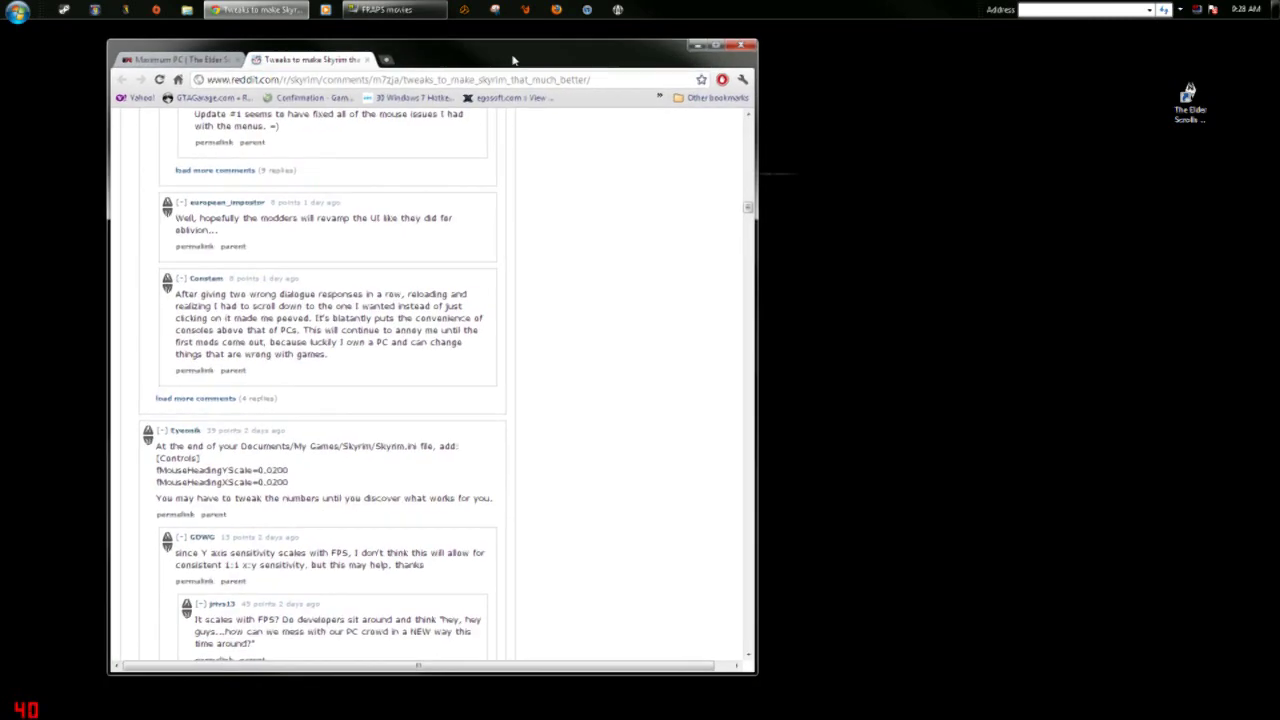
click(367, 62)
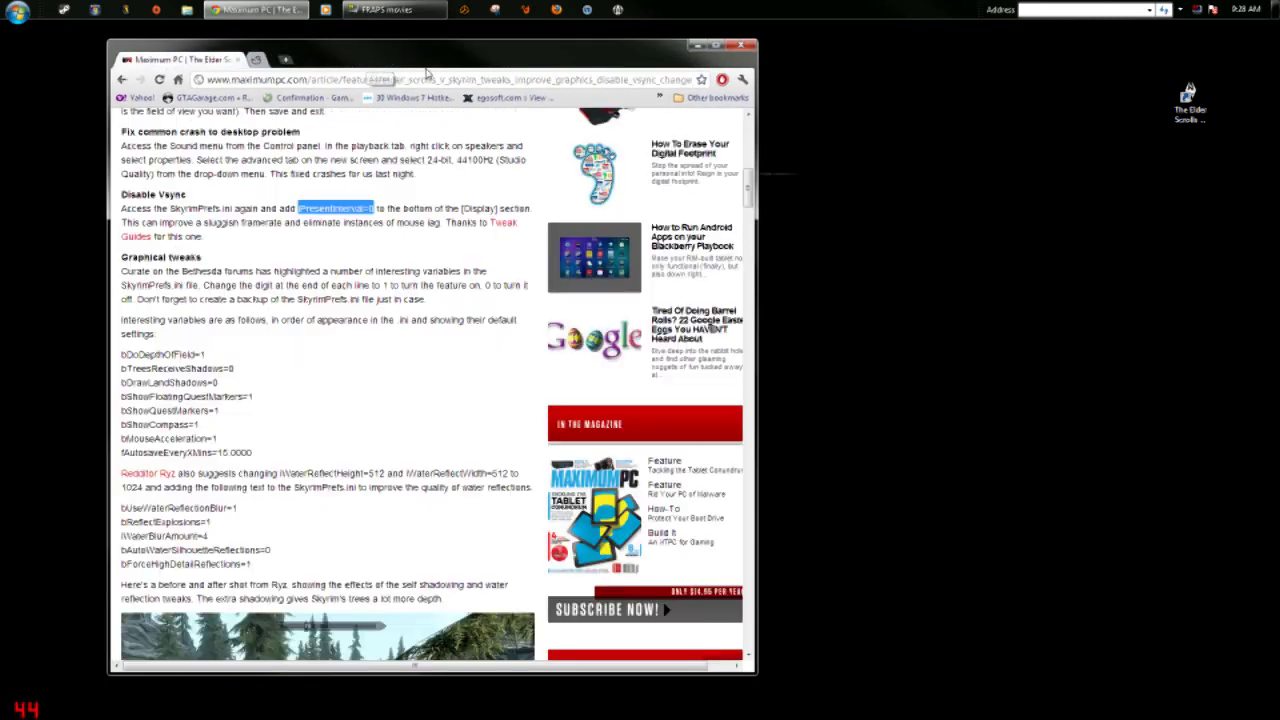
click(741, 45)
- Move the Skyrim desktop shortcut beside the wallpaper logo and start the game from its launcher
drag(1189, 92, 480, 268)
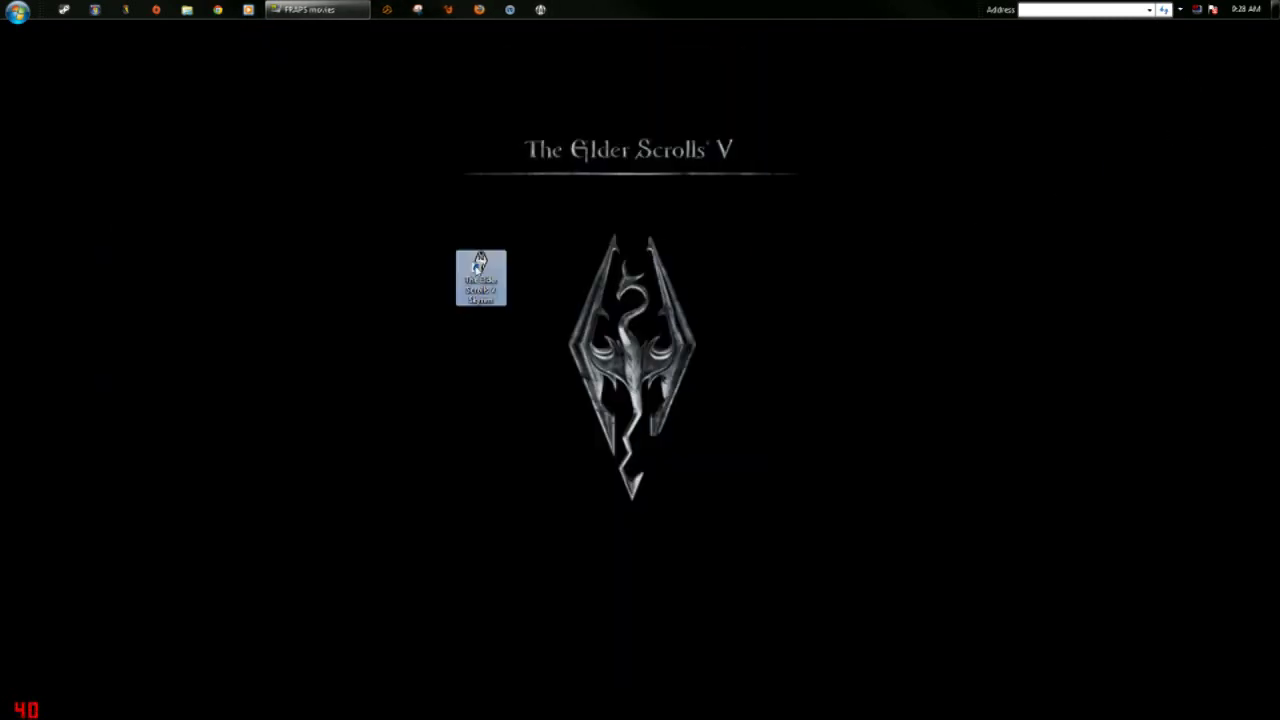
double_click(480, 268)
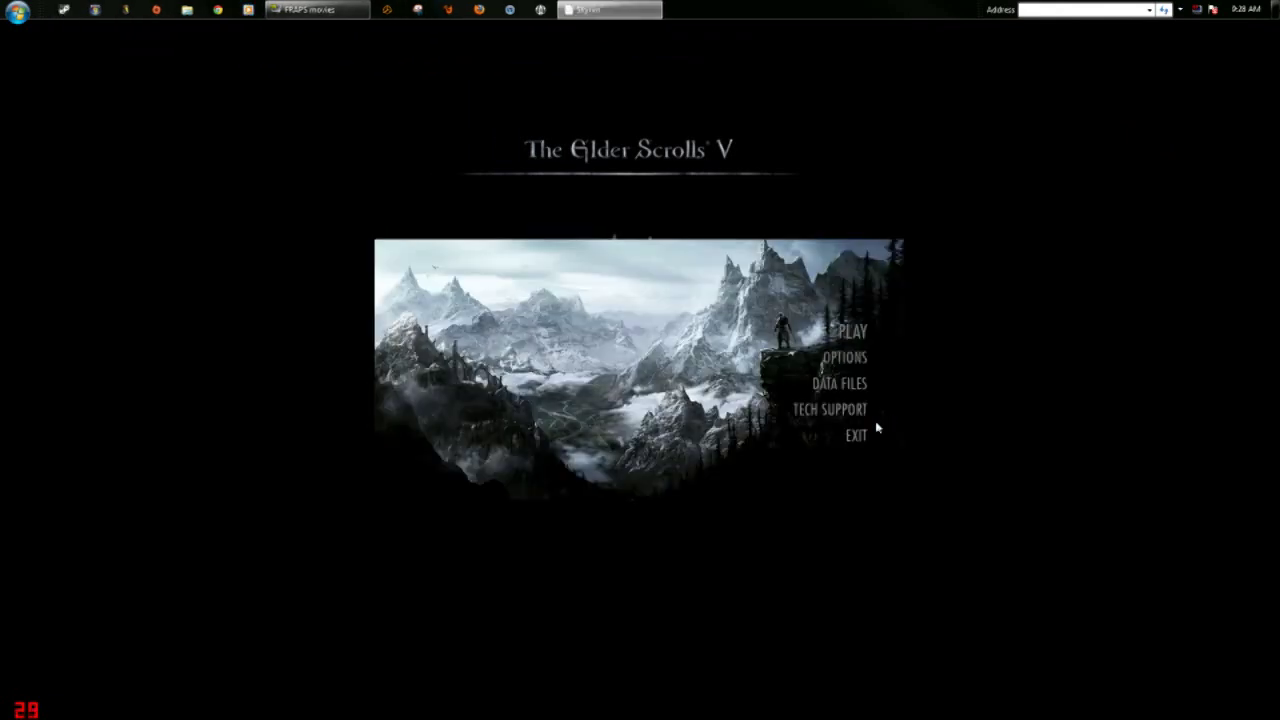
click(850, 332)
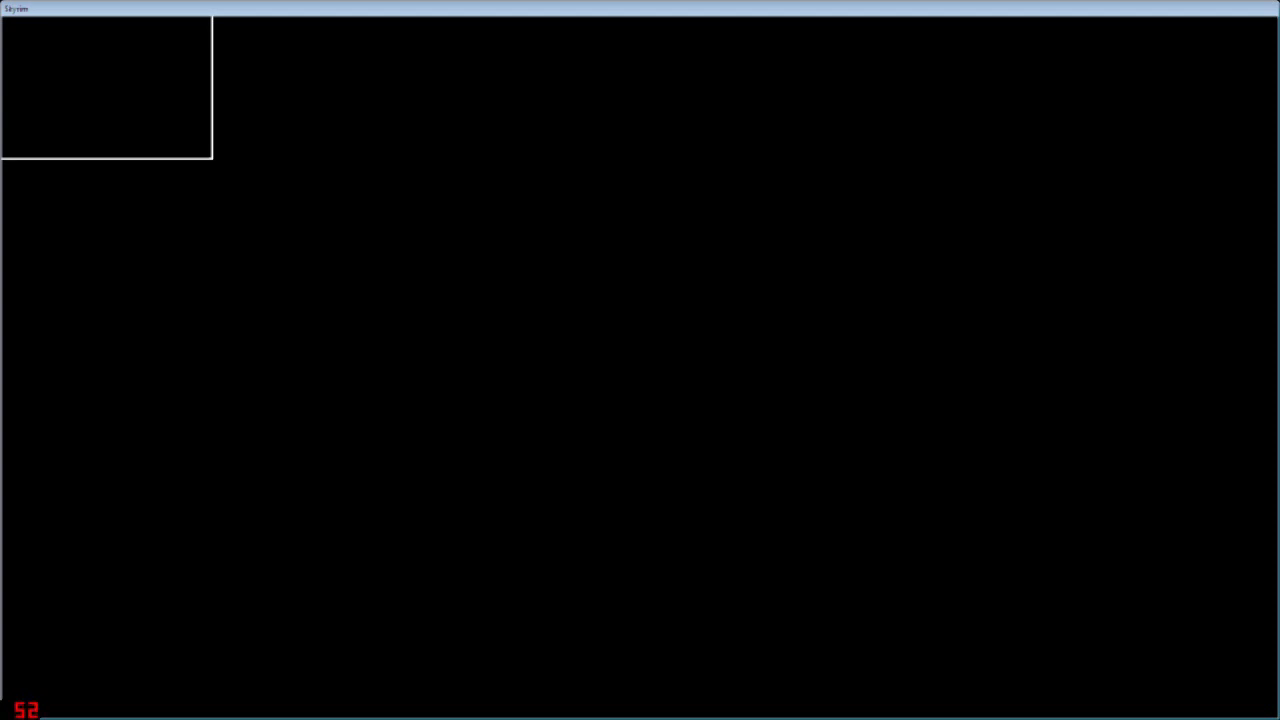
- Return to the desktop and open the Games\steamapps\common folder on Local Disk (C:)
key(super)
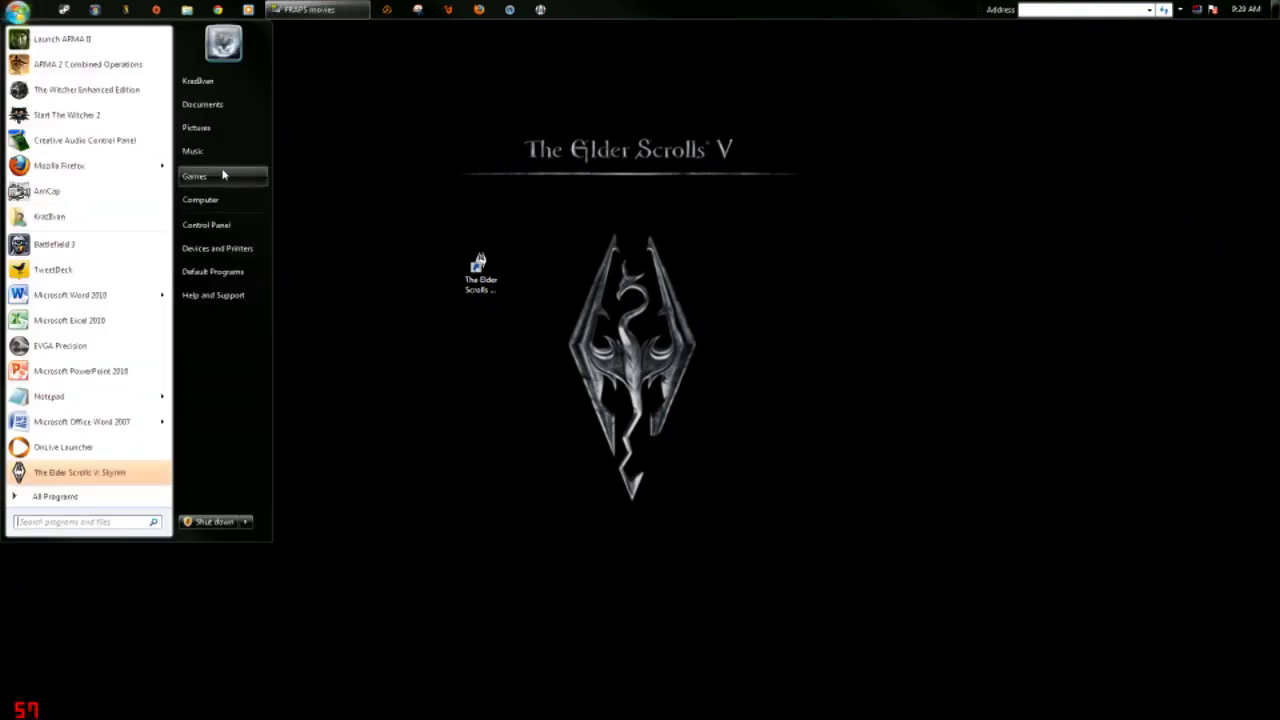
click(216, 202)
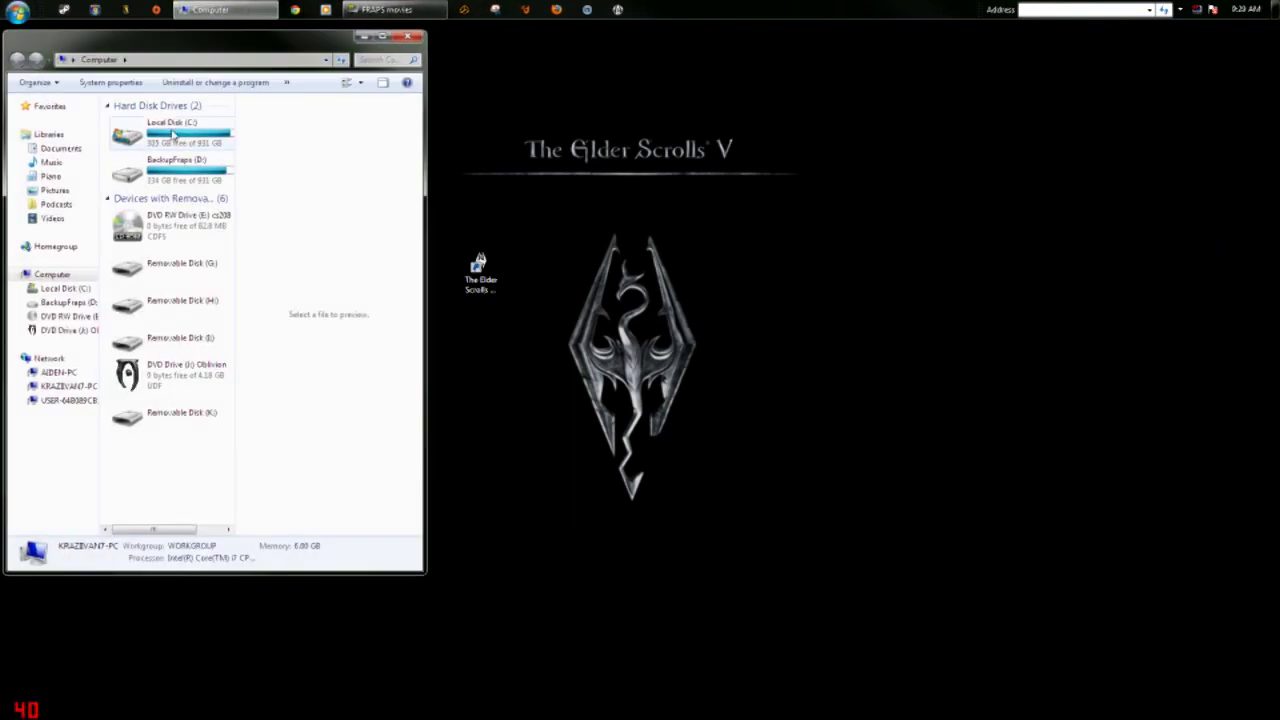
double_click(174, 136)
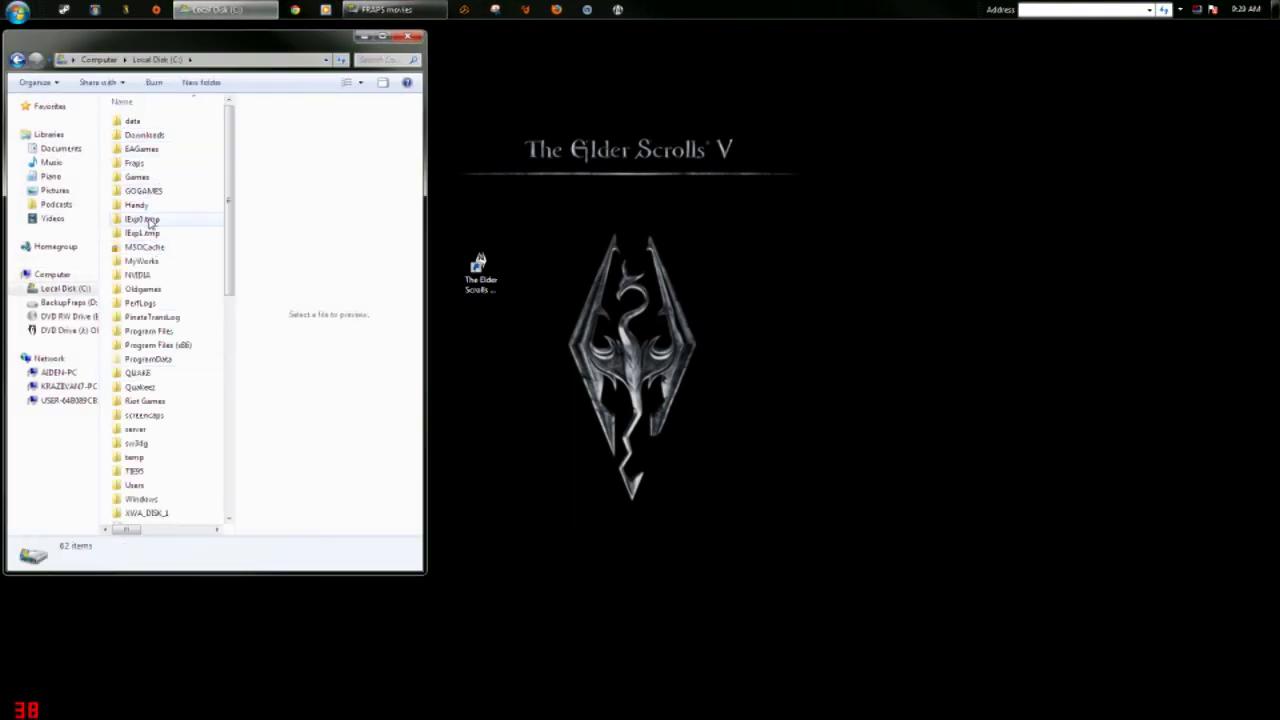
drag(229, 180, 246, 109)
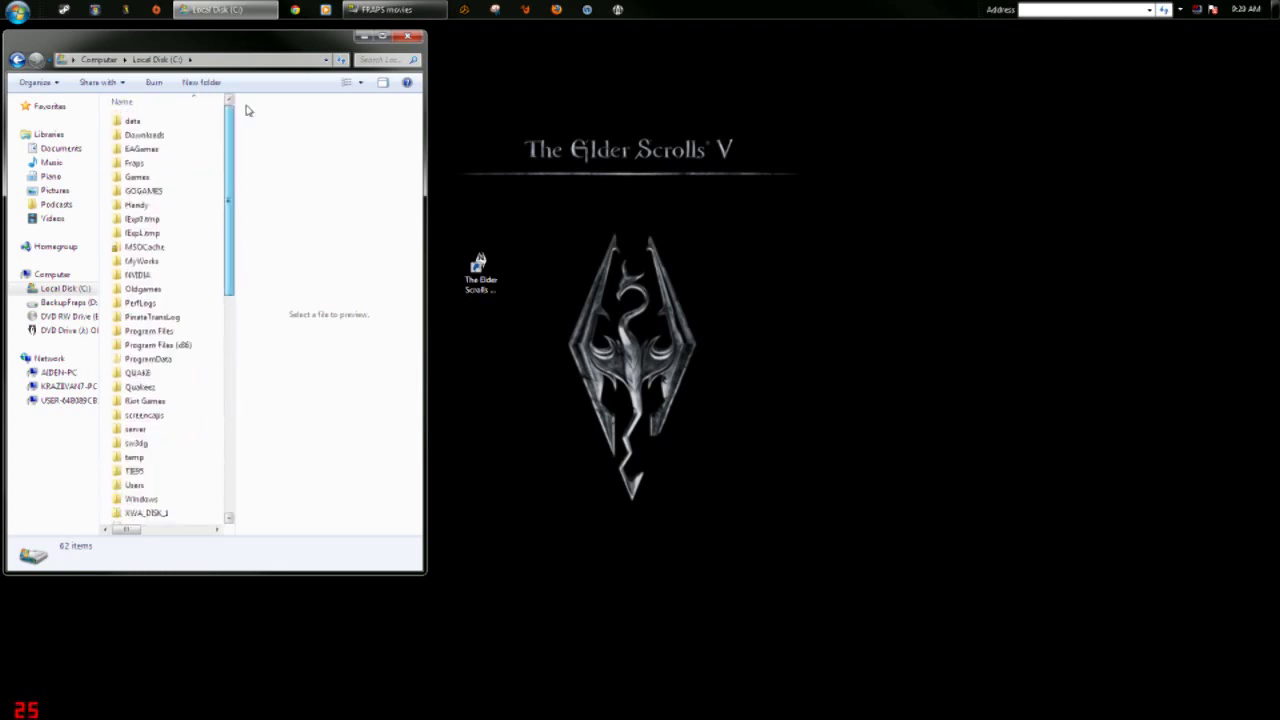
click(141, 180)
double_click(141, 180)
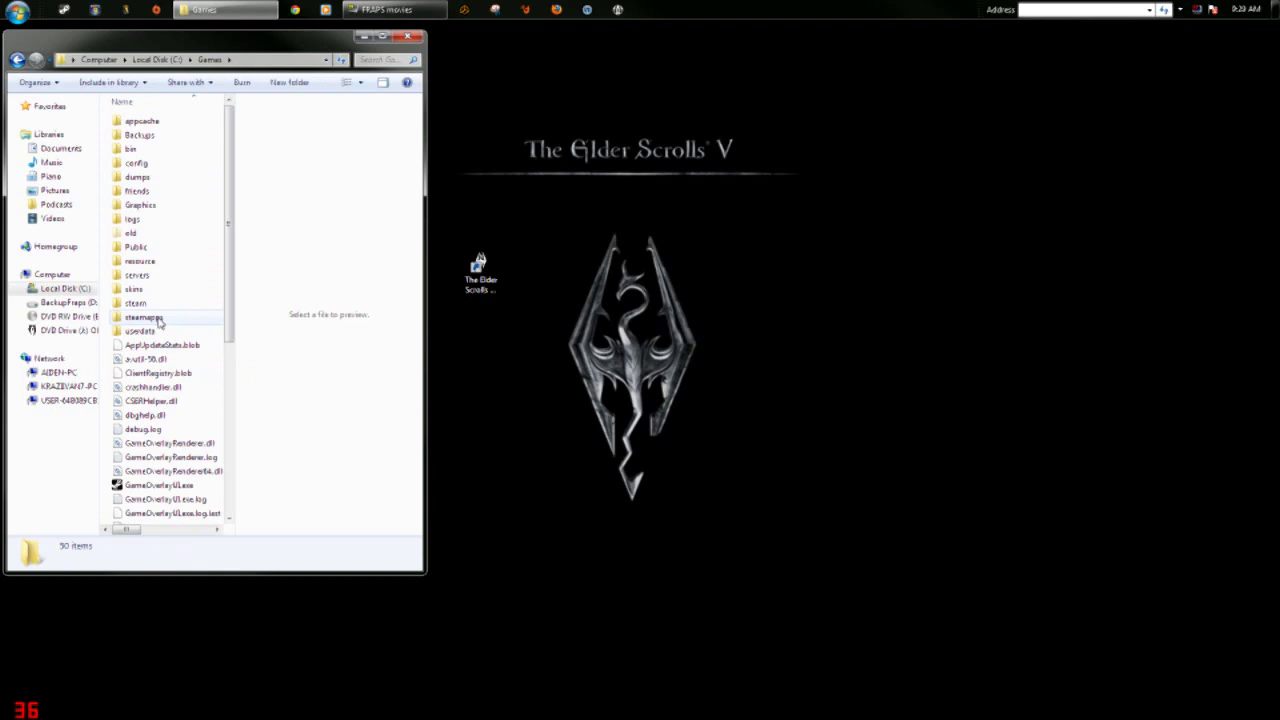
double_click(149, 320)
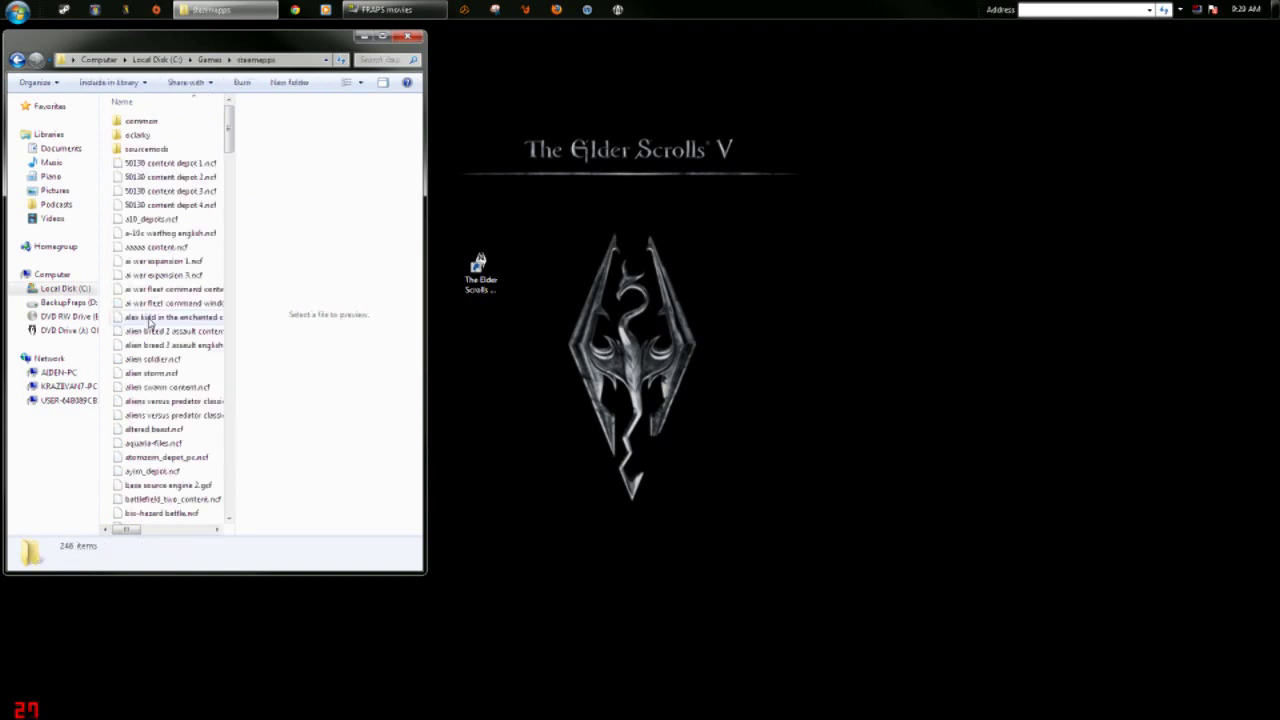
double_click(162, 131)
- Open the Video folder inside skyrim\Data in the common folder
drag(232, 136, 253, 457)
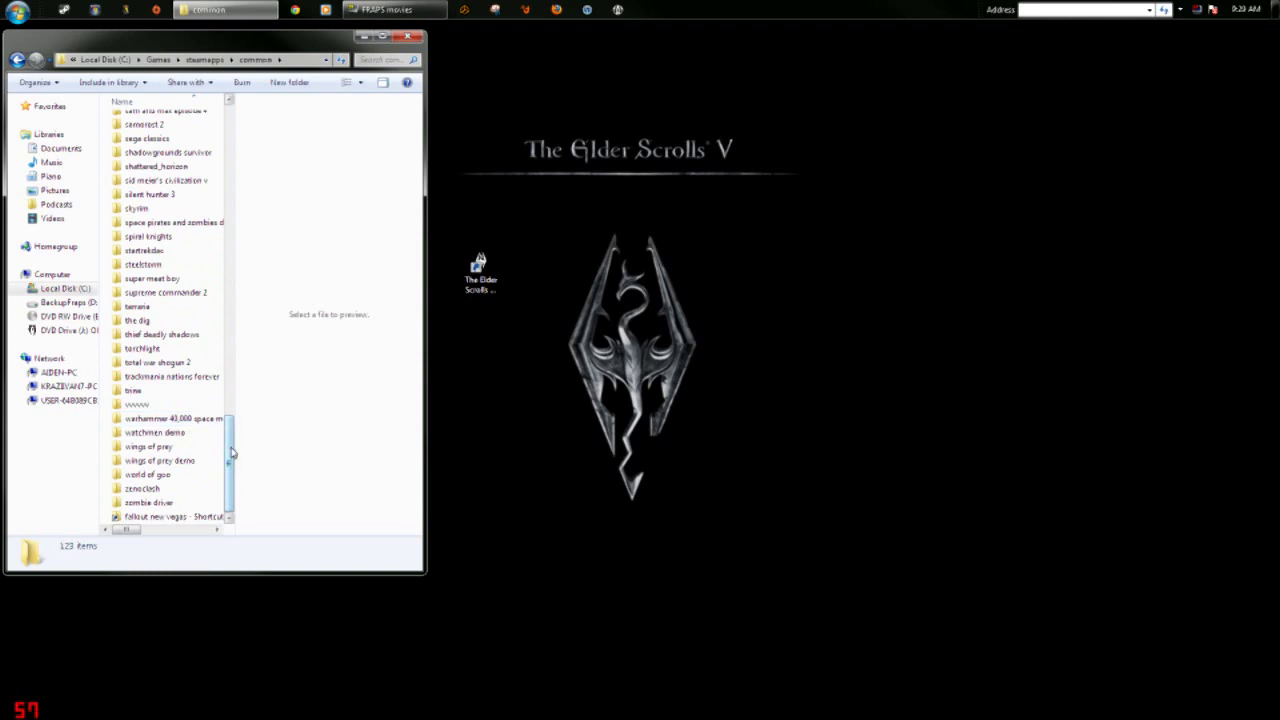
scroll(153, 297, up, 2)
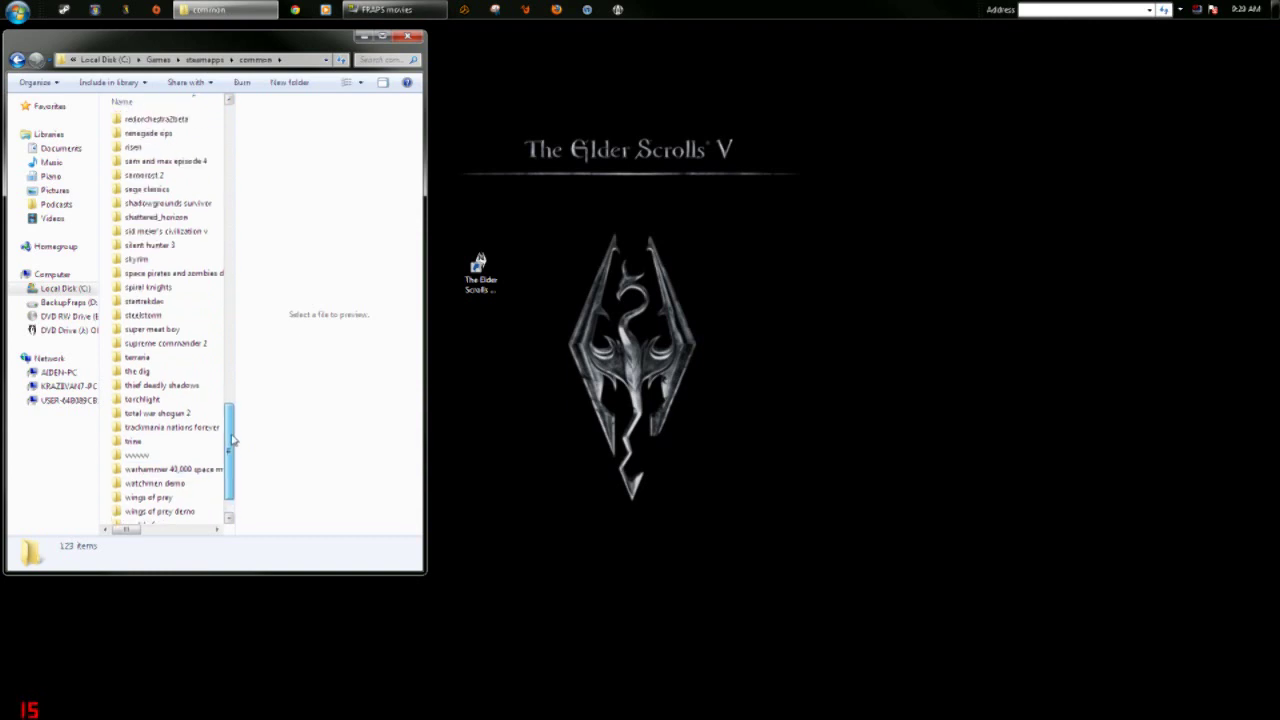
double_click(153, 297)
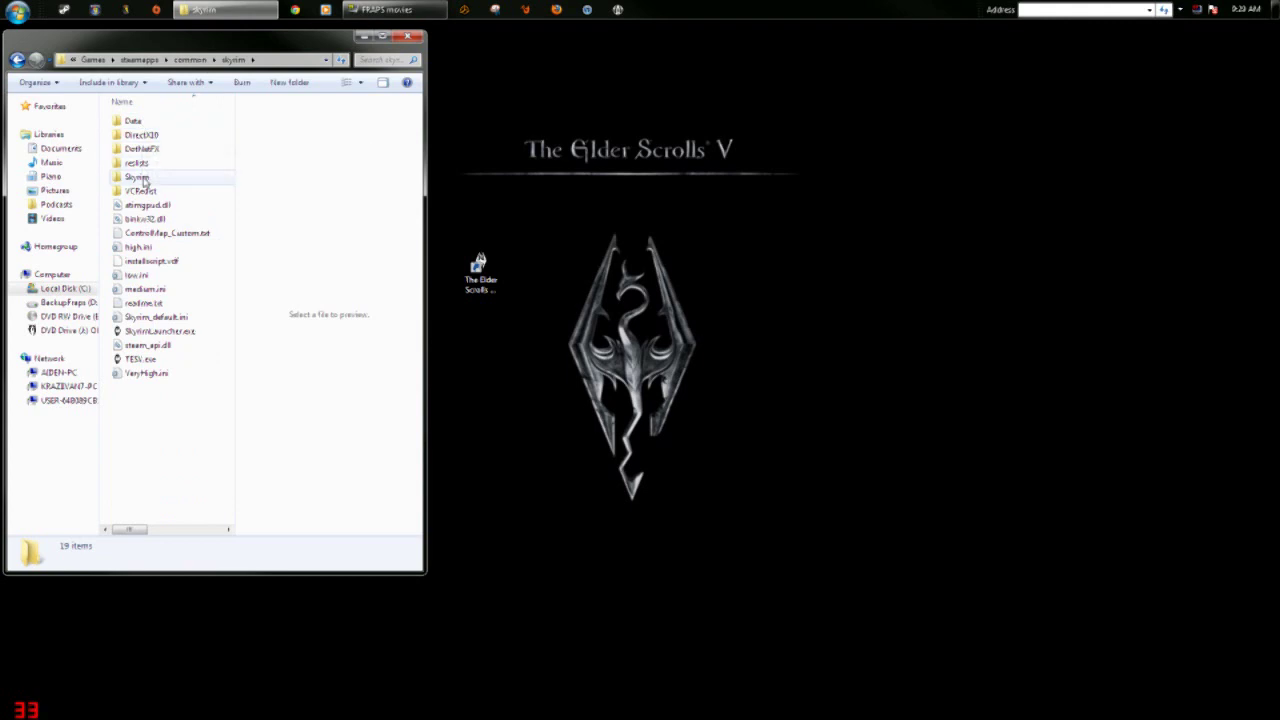
double_click(150, 119)
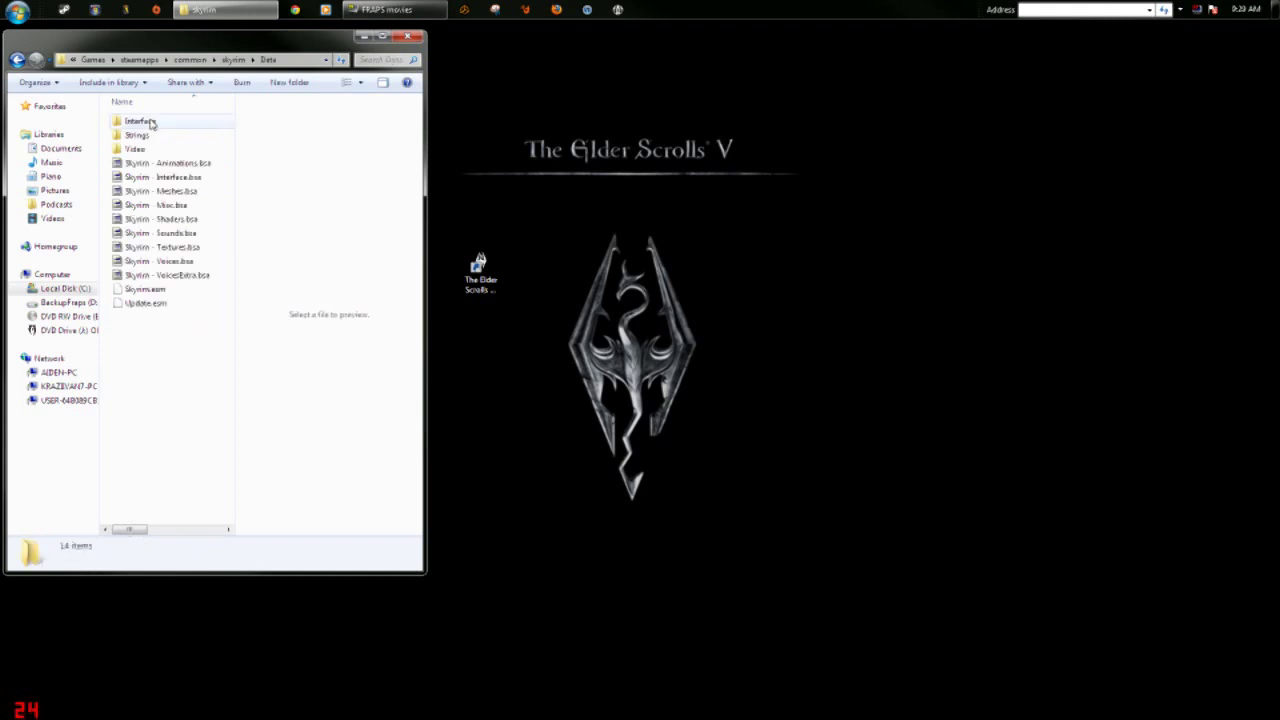
double_click(158, 149)
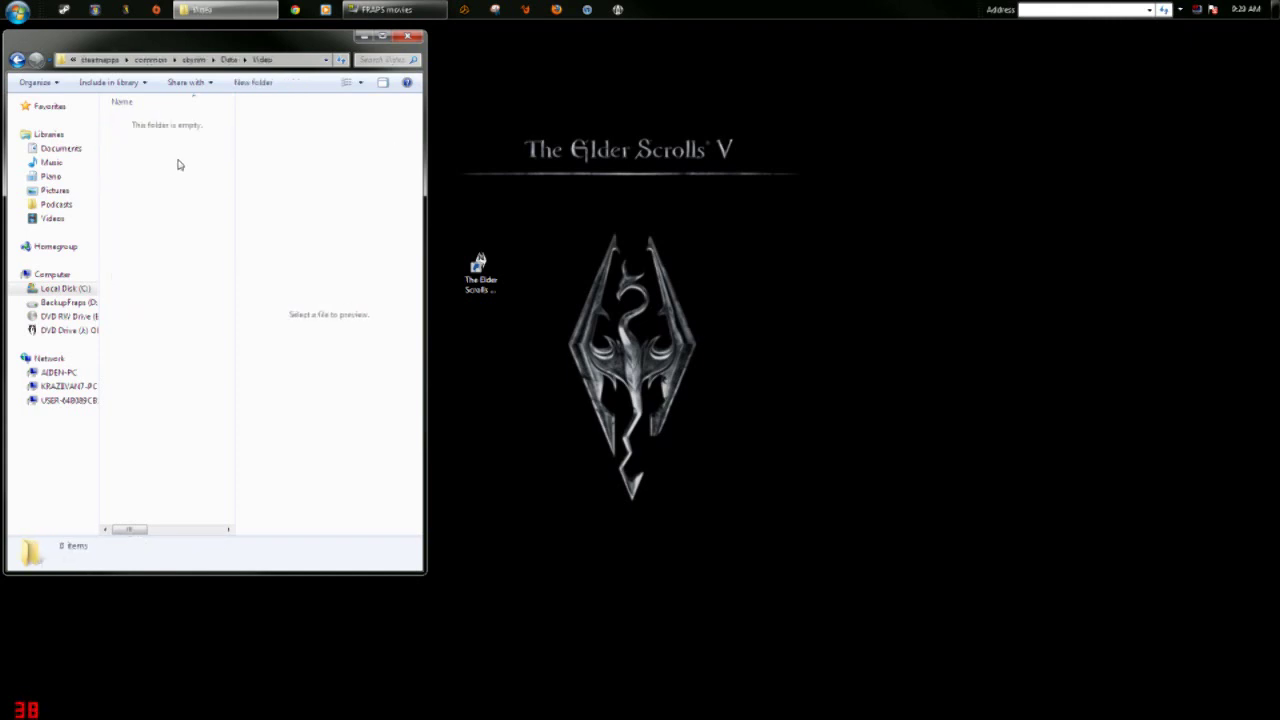
- Delete the BGS_Logo.bik intro video from the Video folder
drag(330, 250, 171, 189)
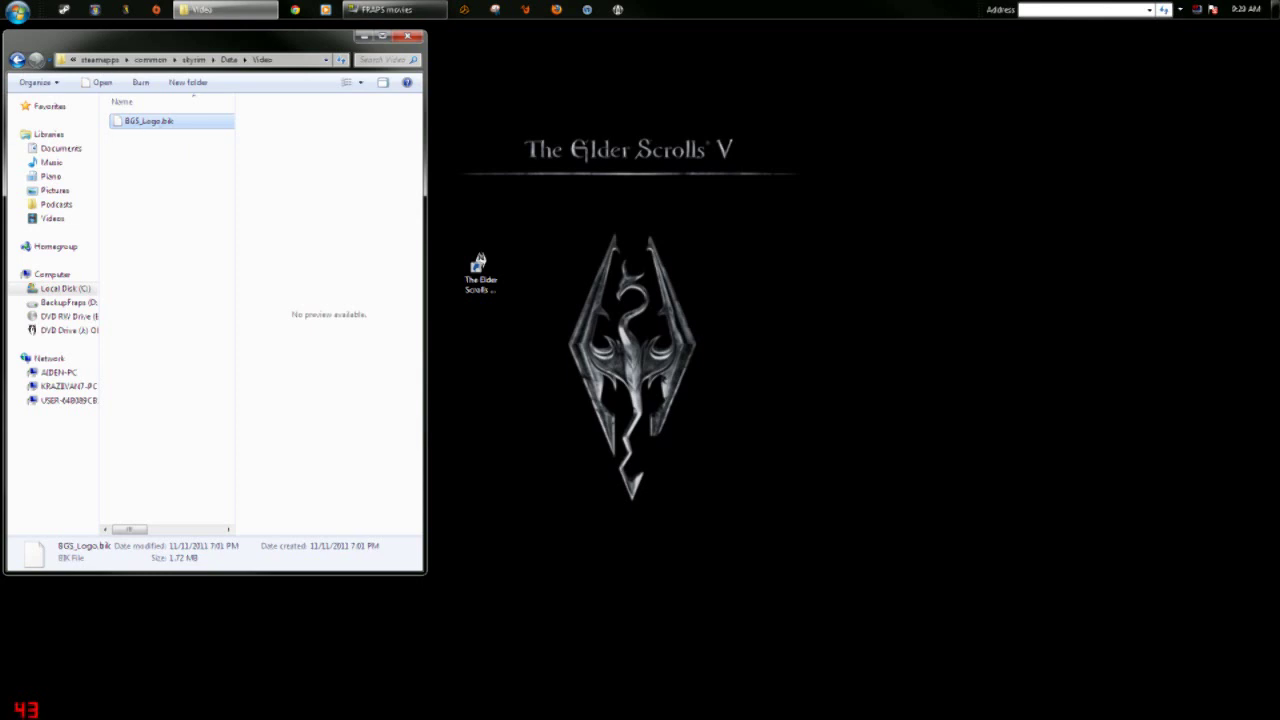
key(Delete)
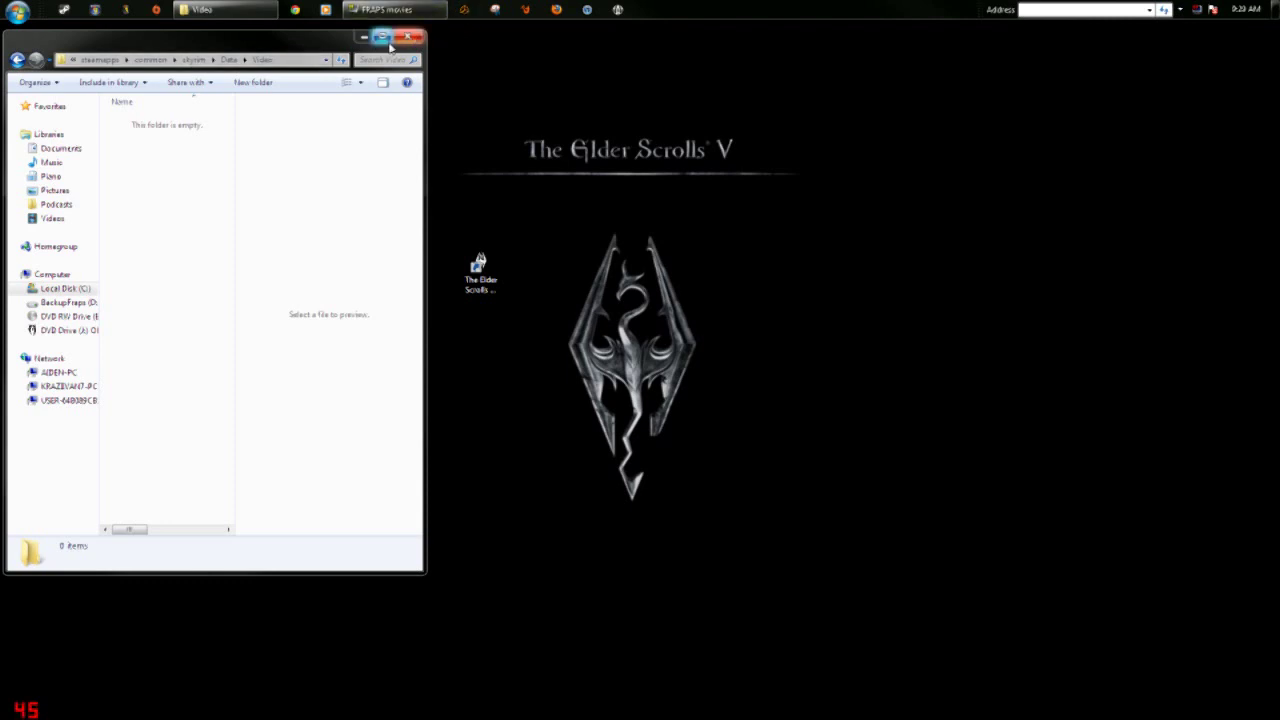
- Rename the intro video BGS_Logo.bik as BGS_Logo.bikold and accept the extension change
drag(174, 90, 170, 168)
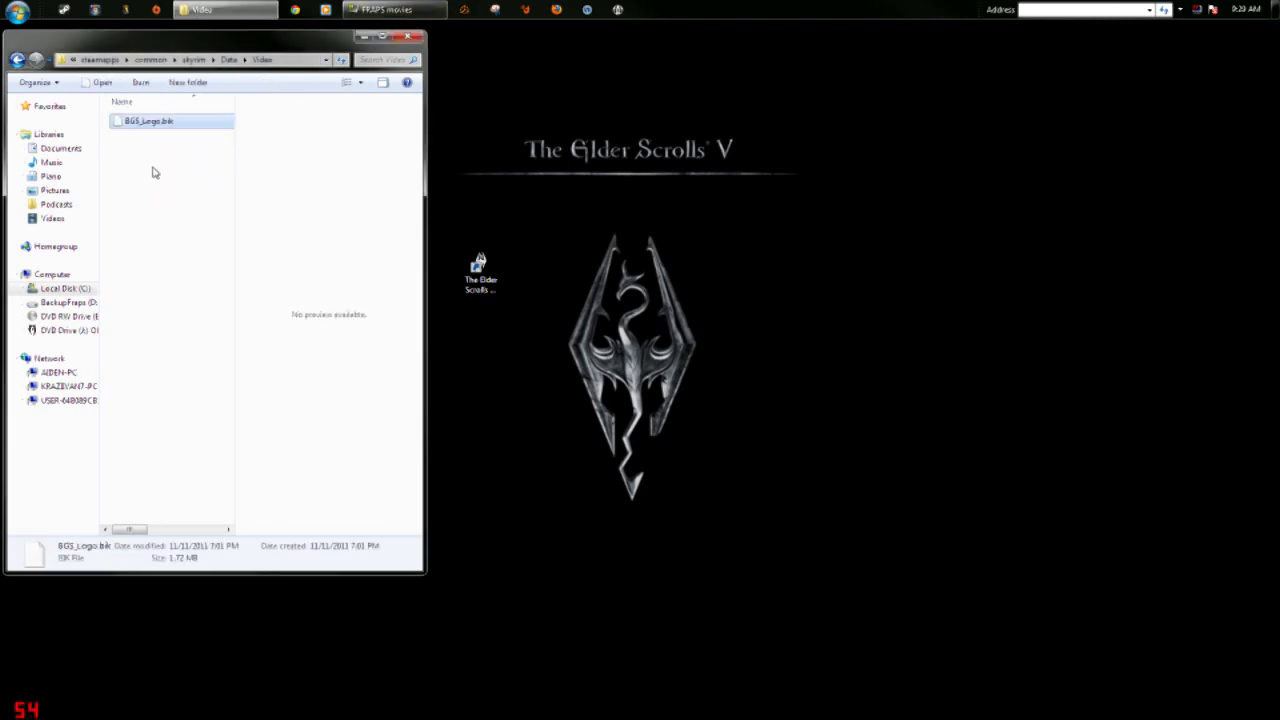
right_click(180, 122)
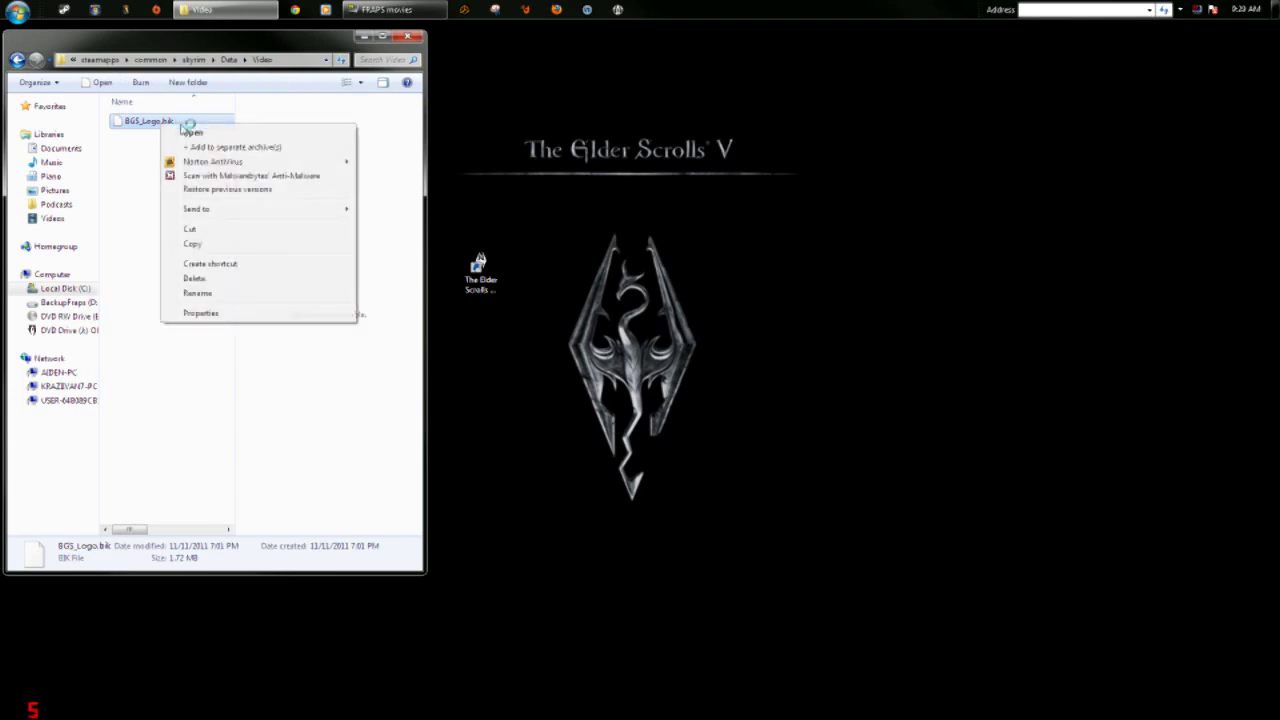
click(211, 296)
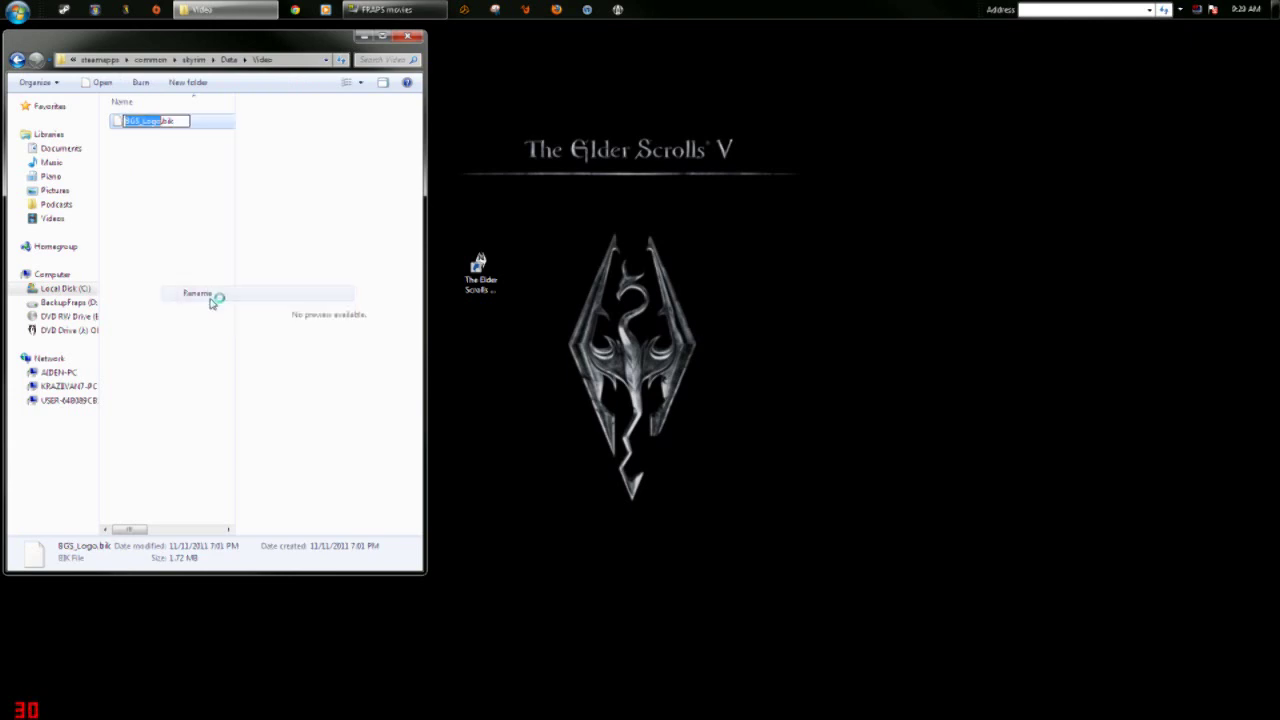
click(182, 121)
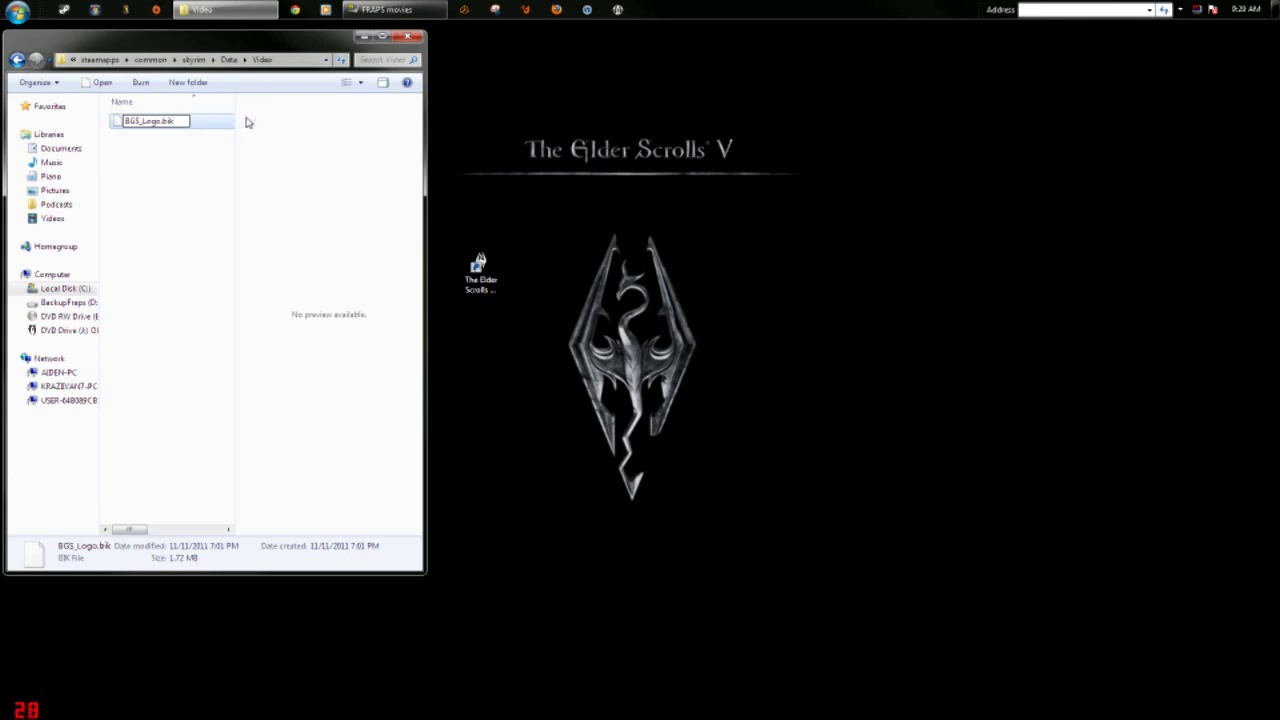
text(old)
key(Return)
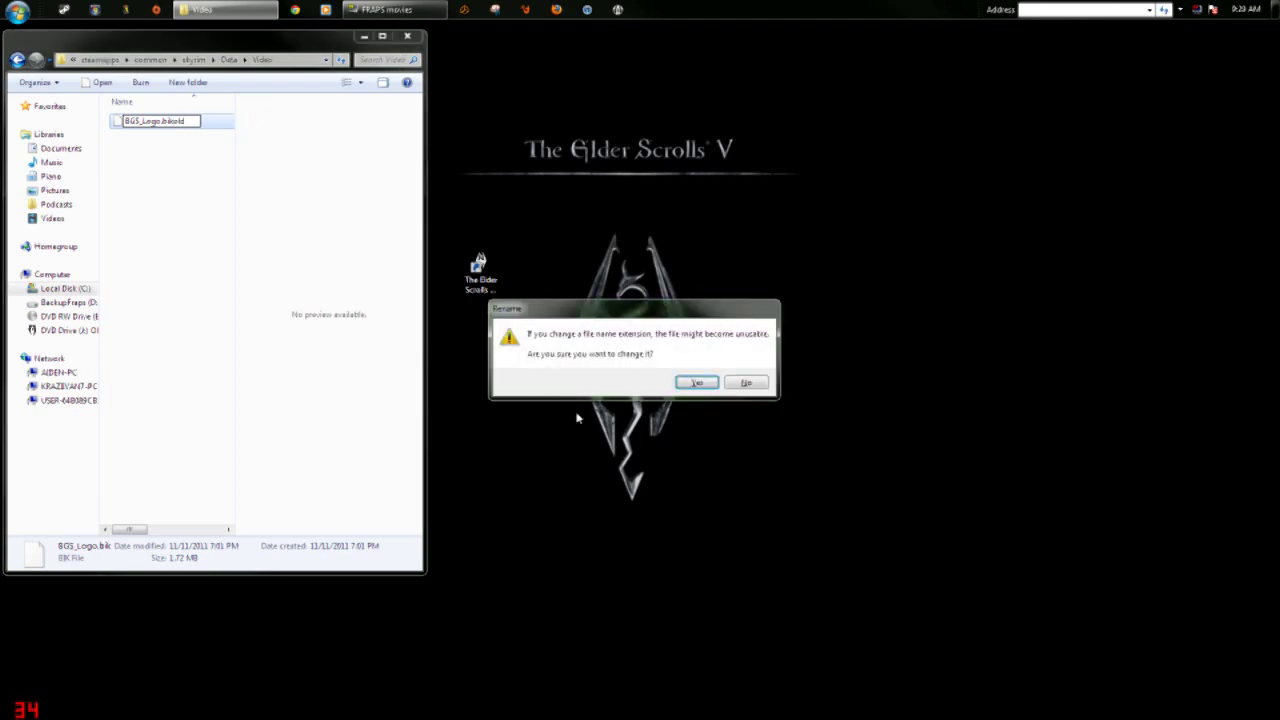
click(698, 383)
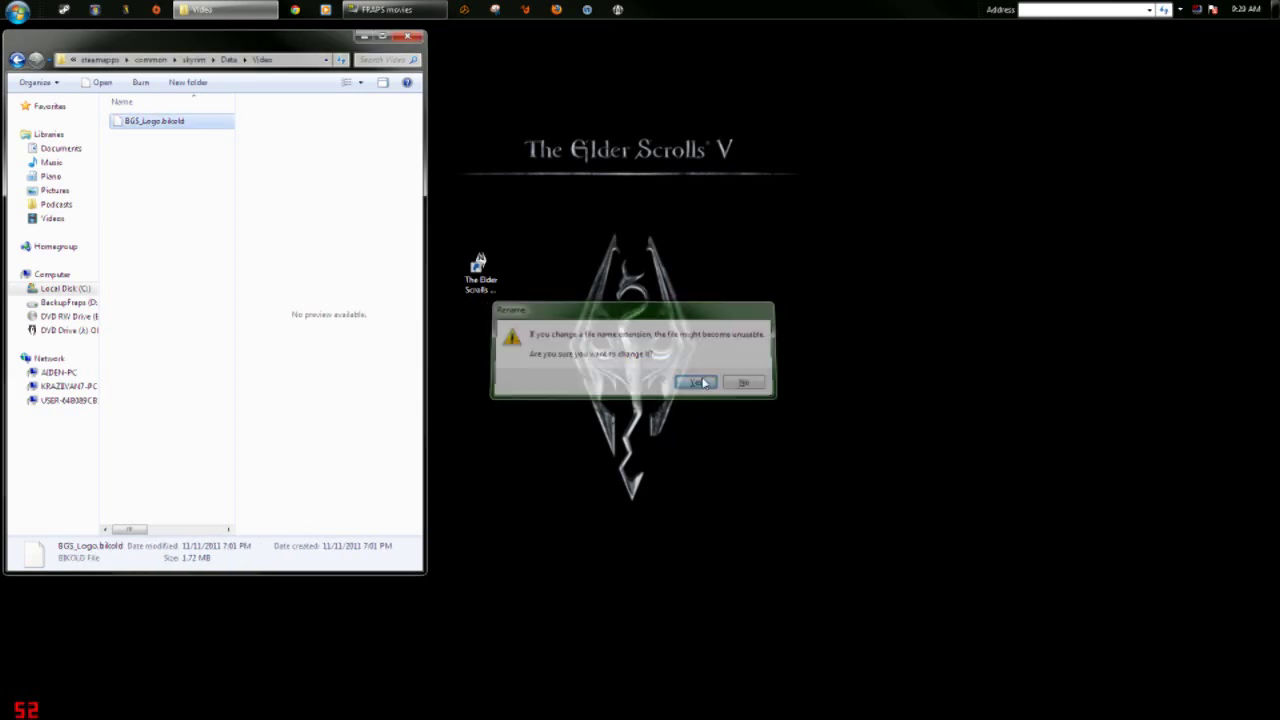
- Close the Video folder window, launch Skyrim from the desktop shortcut and start playing from the launcher
click(415, 37)
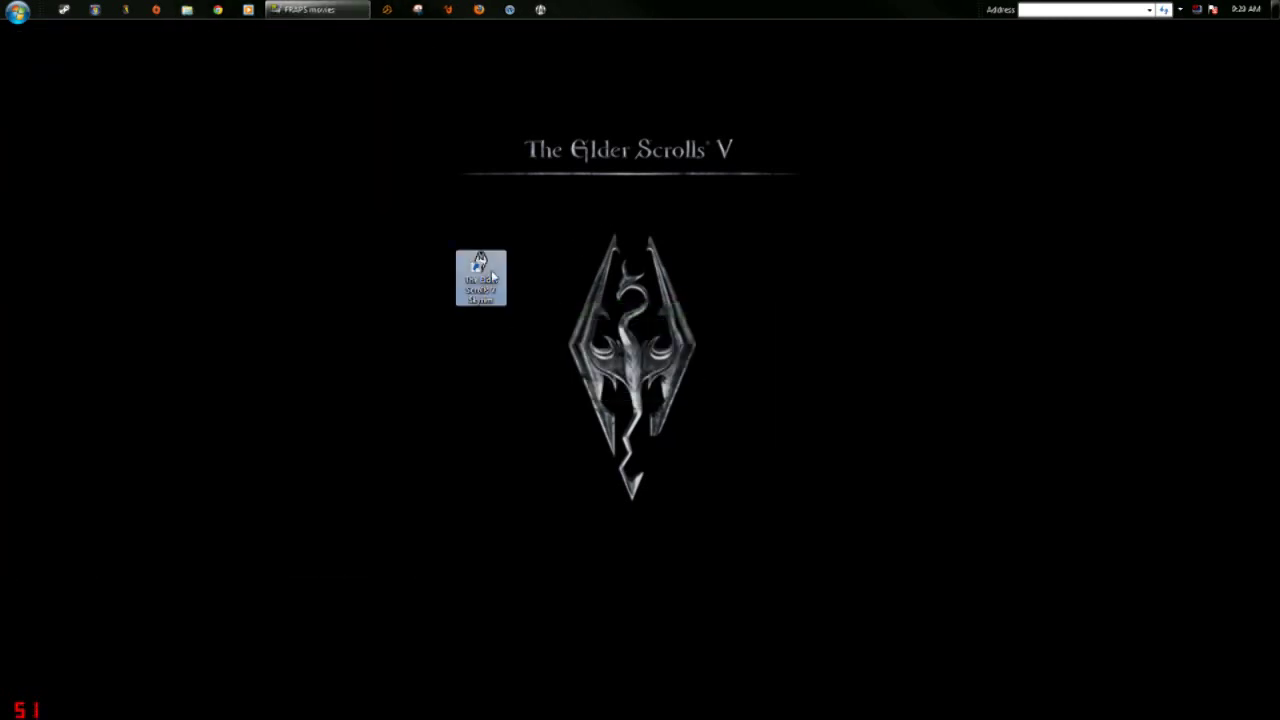
double_click(488, 270)
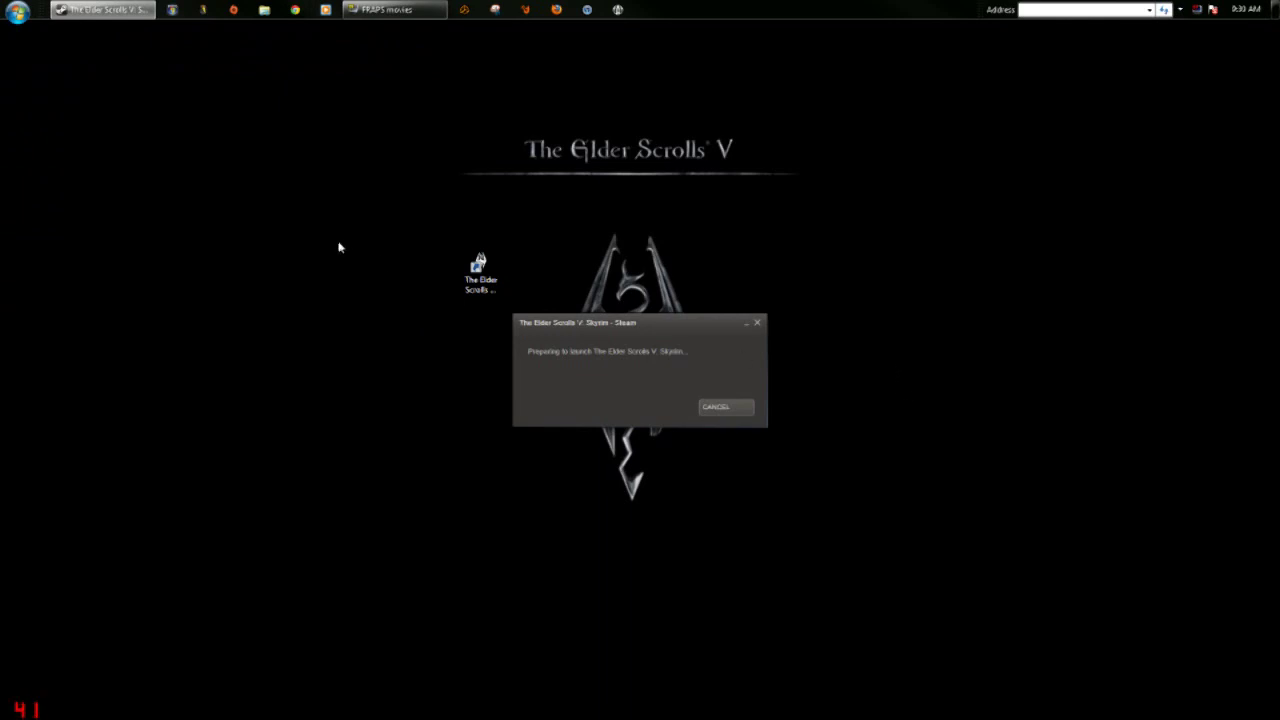
click(852, 333)
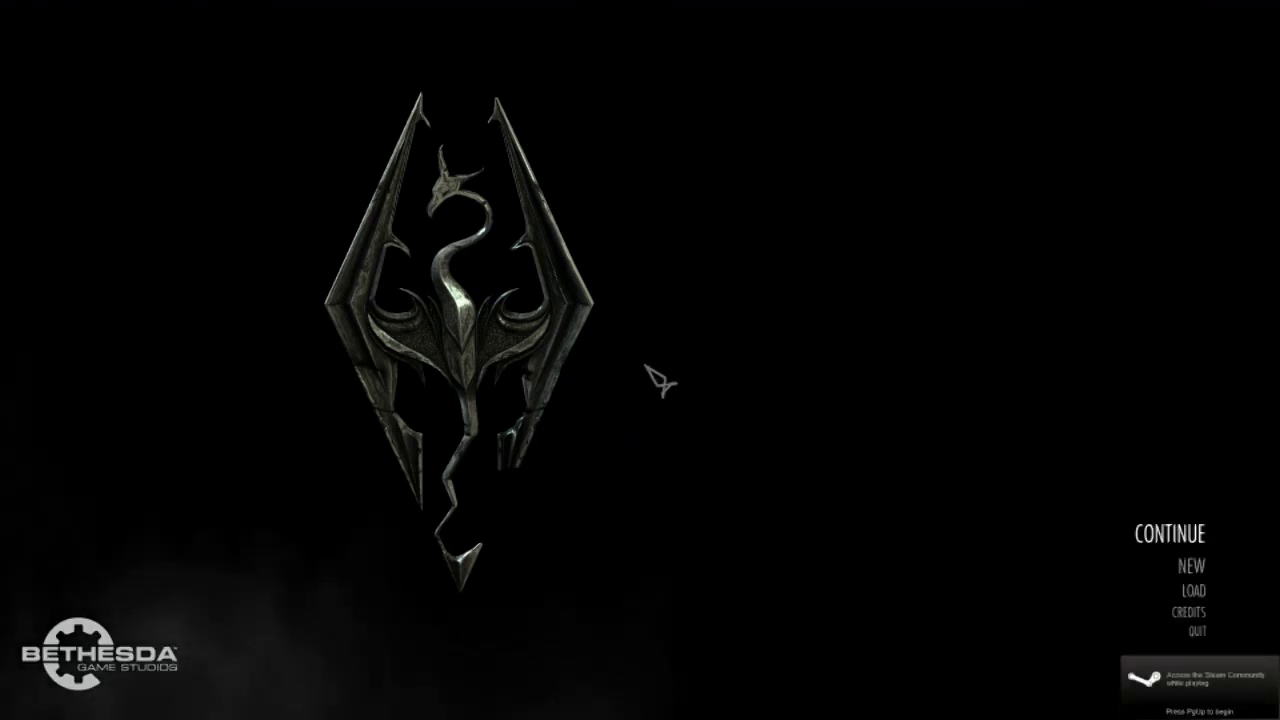
- Continue from the last saved game and accept the confirmation
click(1163, 536)
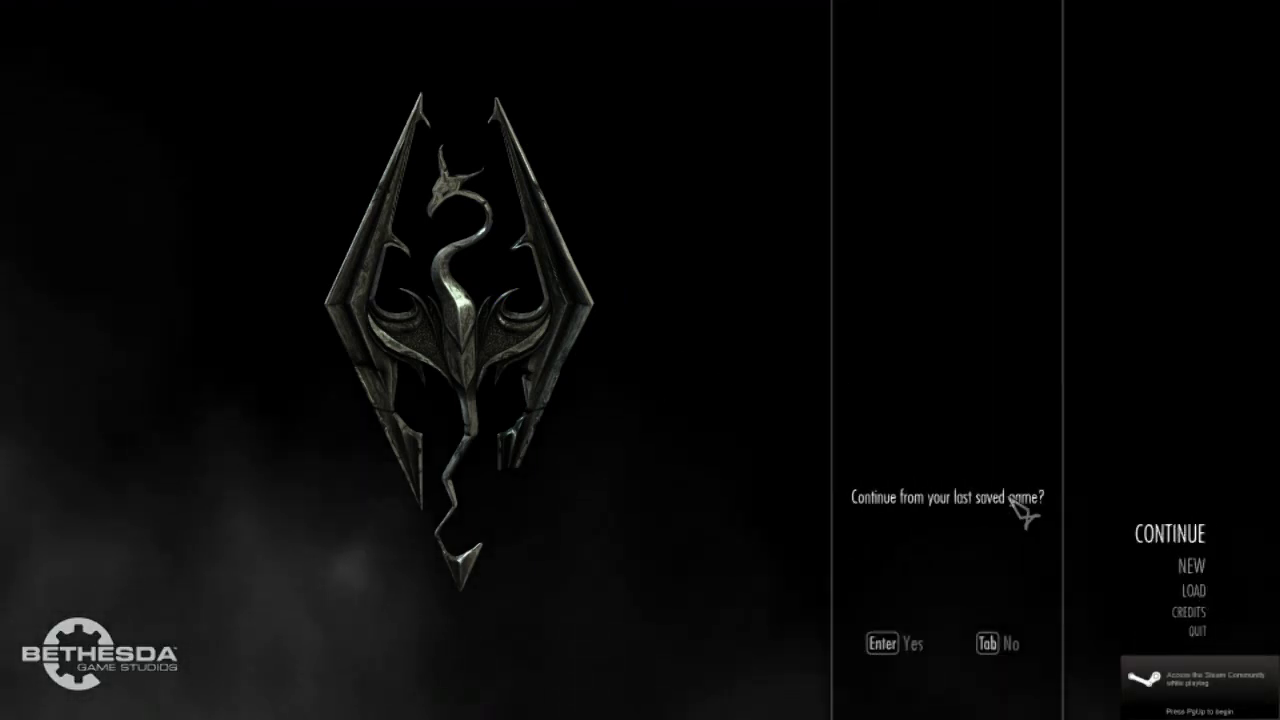
click(905, 650)
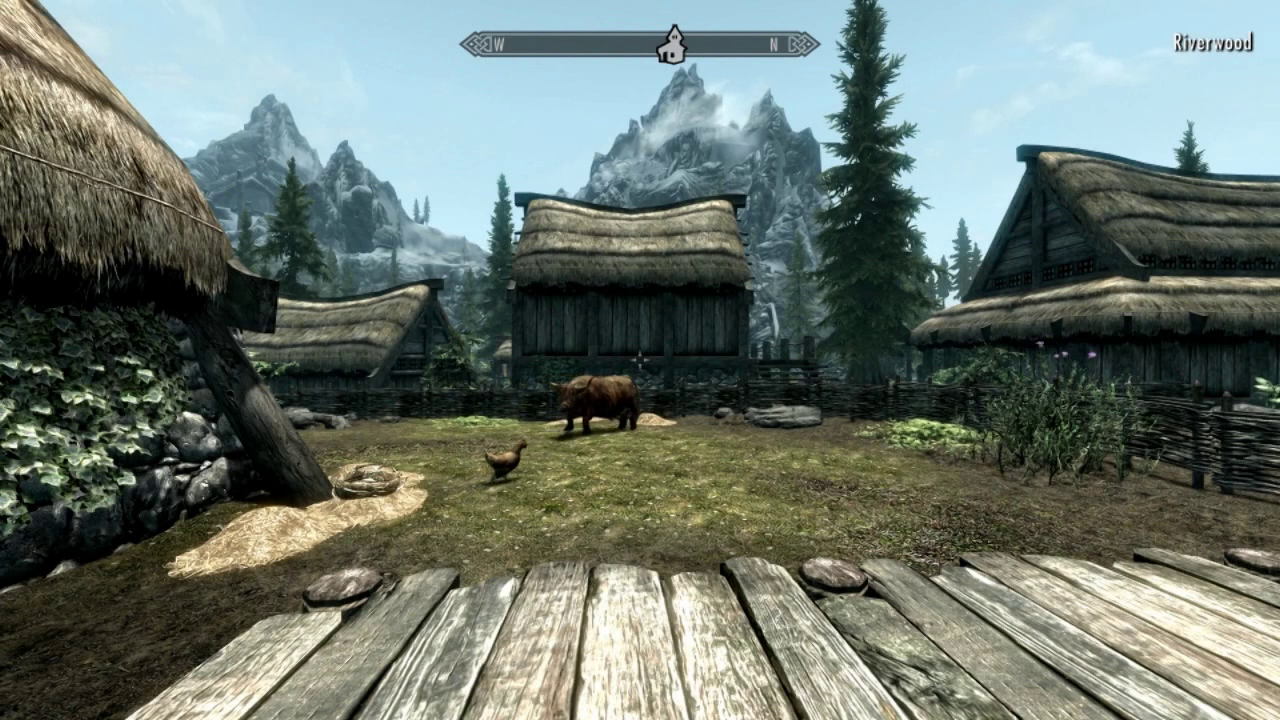
- Assign hotkey 5 to the Steel War Axe and hotkey 6 to the Steel Sword in the favorites, and equip the sword
key(q)
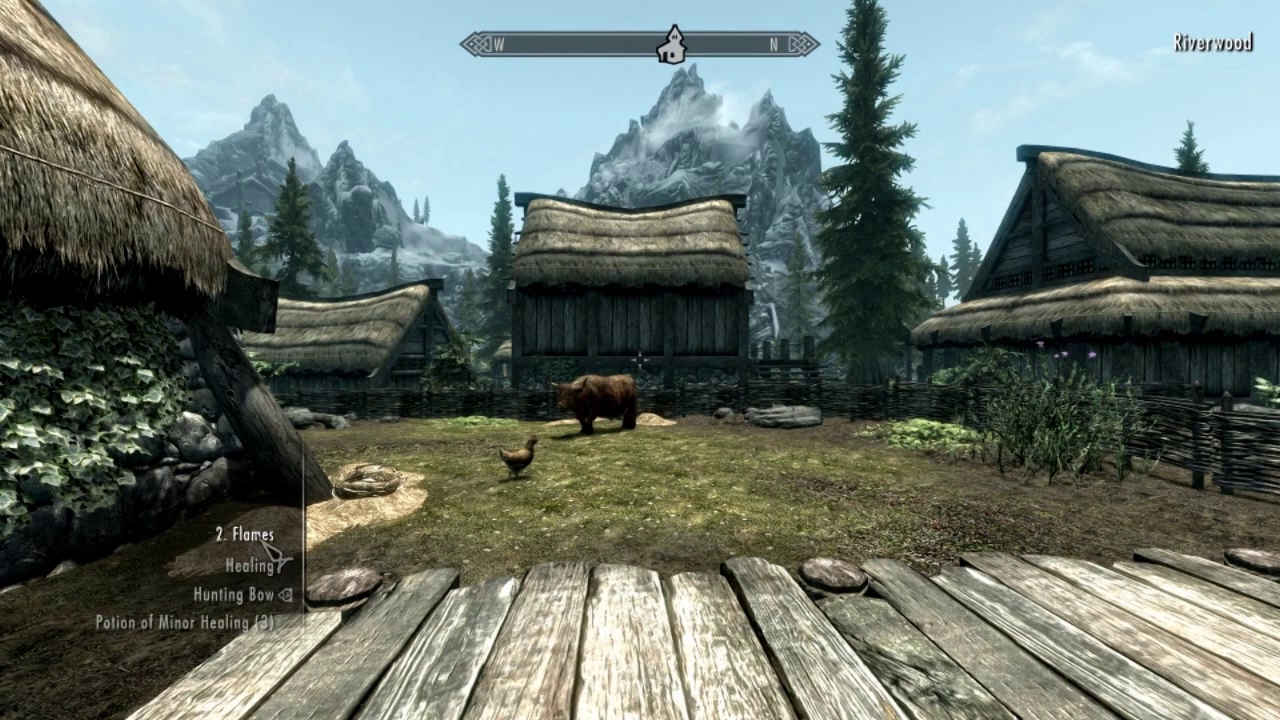
scroll(262, 590, down, 6)
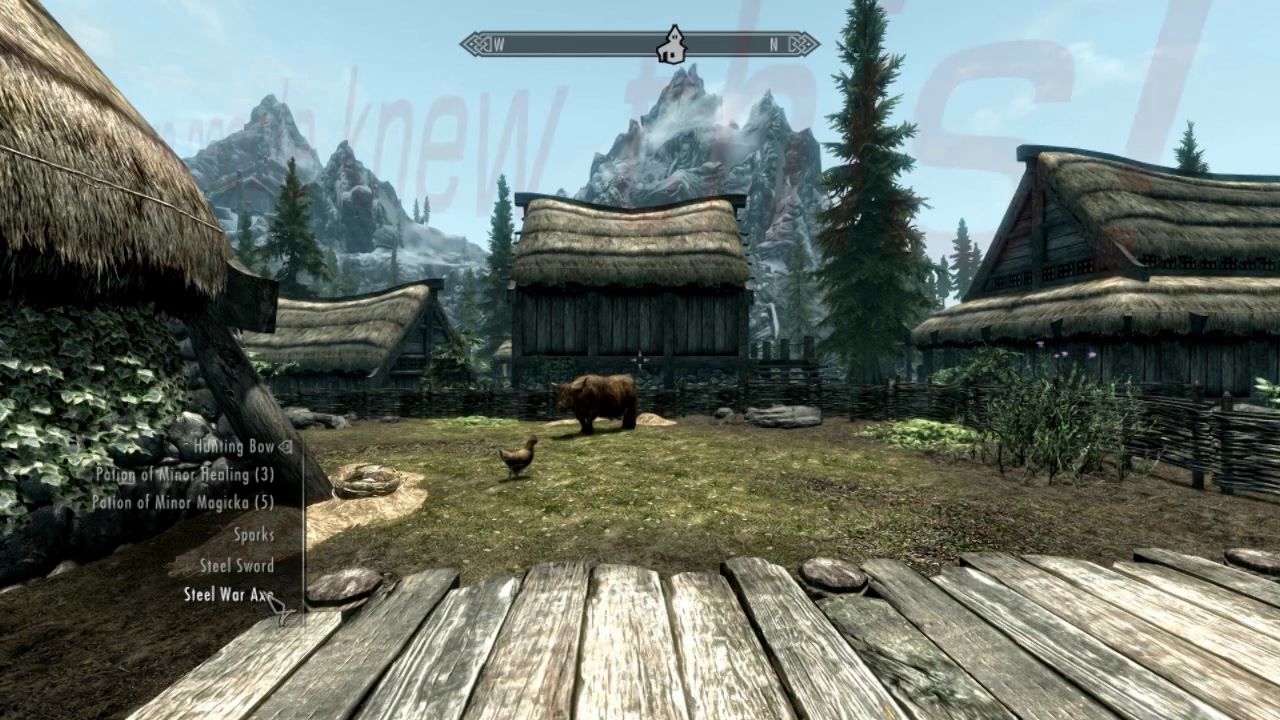
key(5)
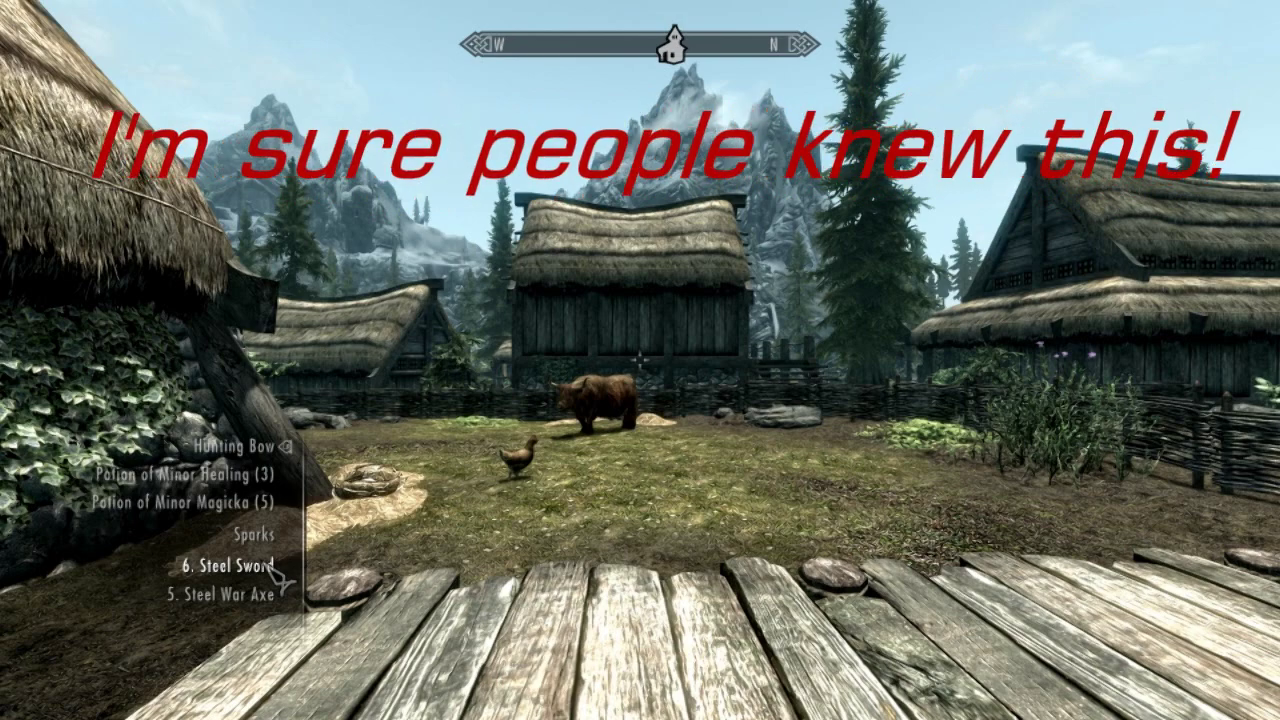
key(Escape)
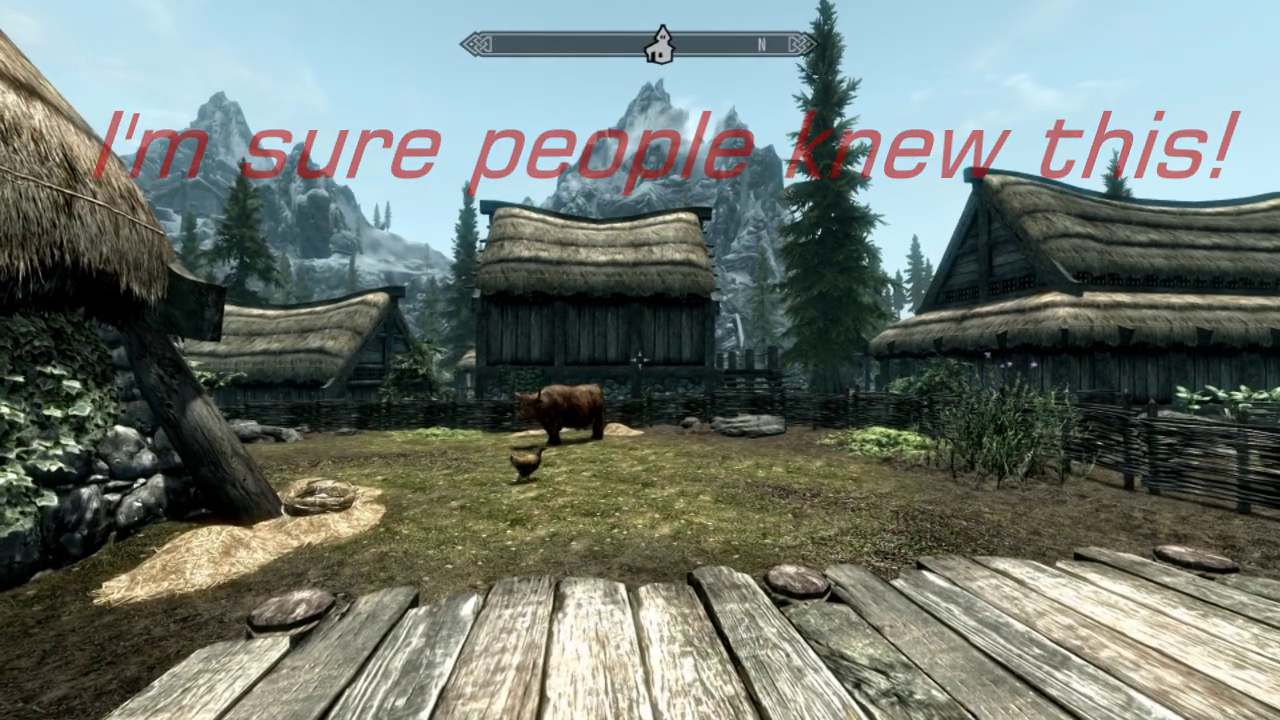
key(5)
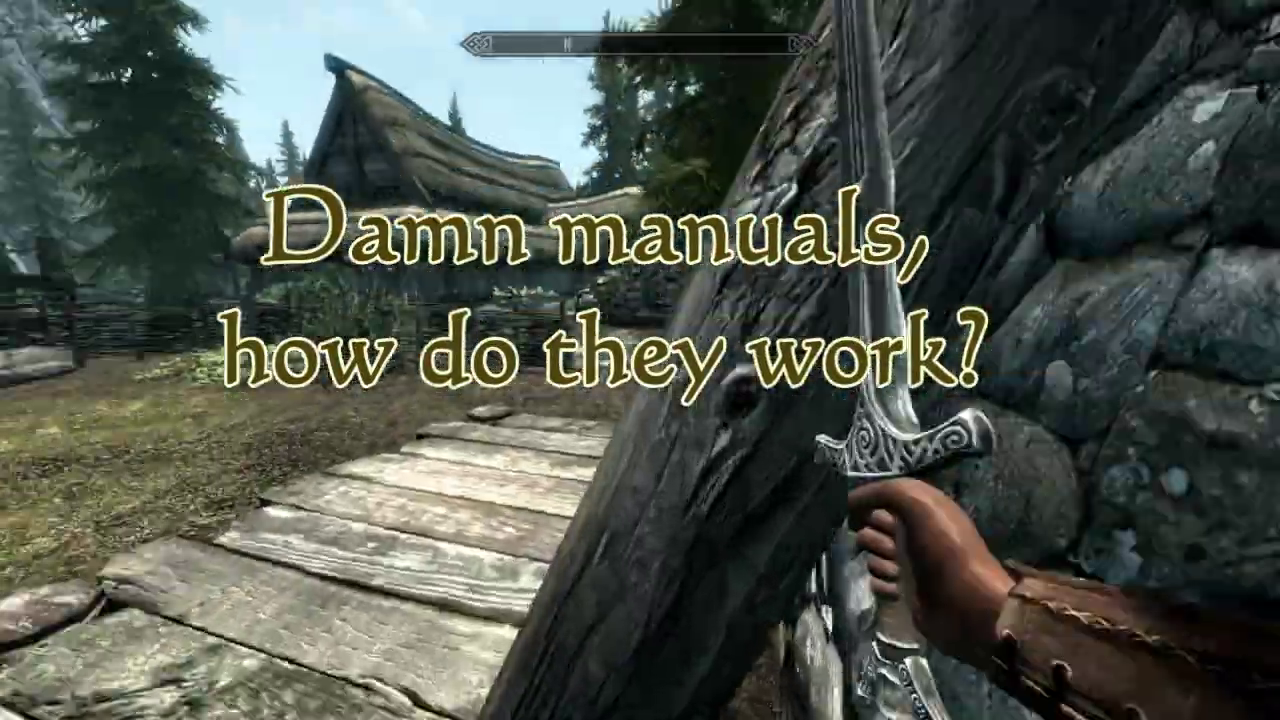
- Walk along the river and wooden walkway to examine the view and sword at a field of view of 65
key(7)
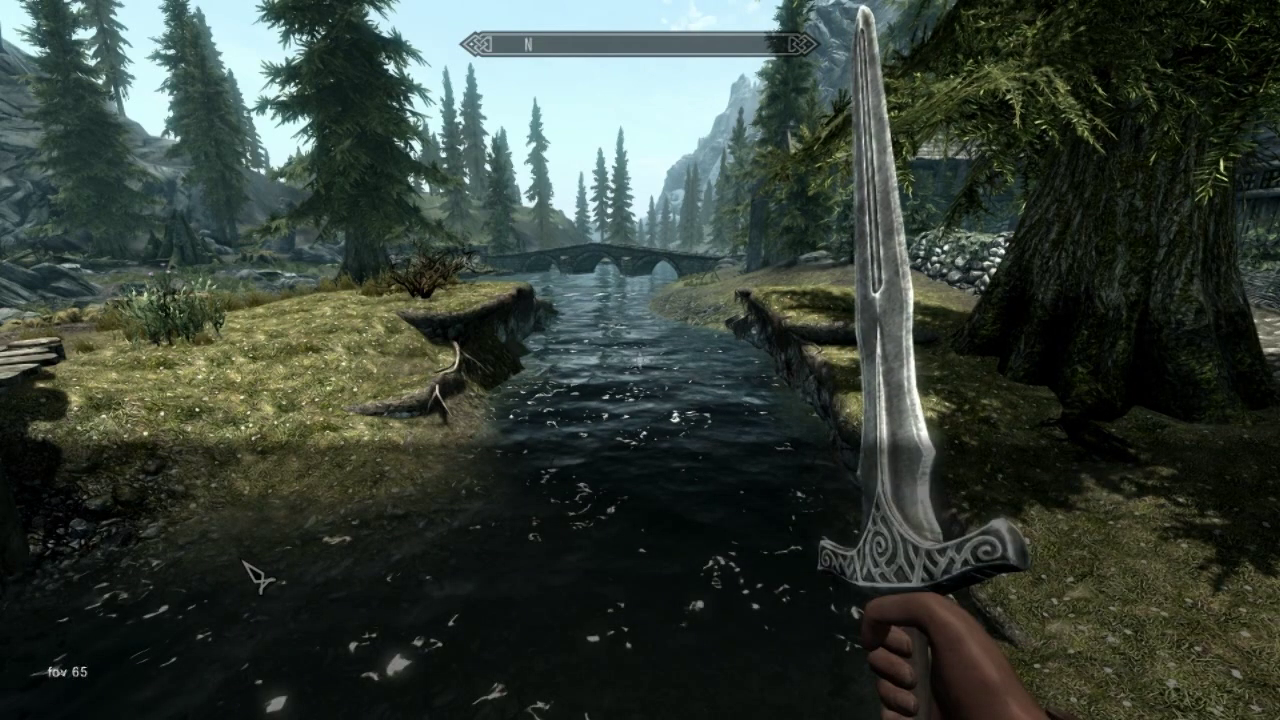
key(w)
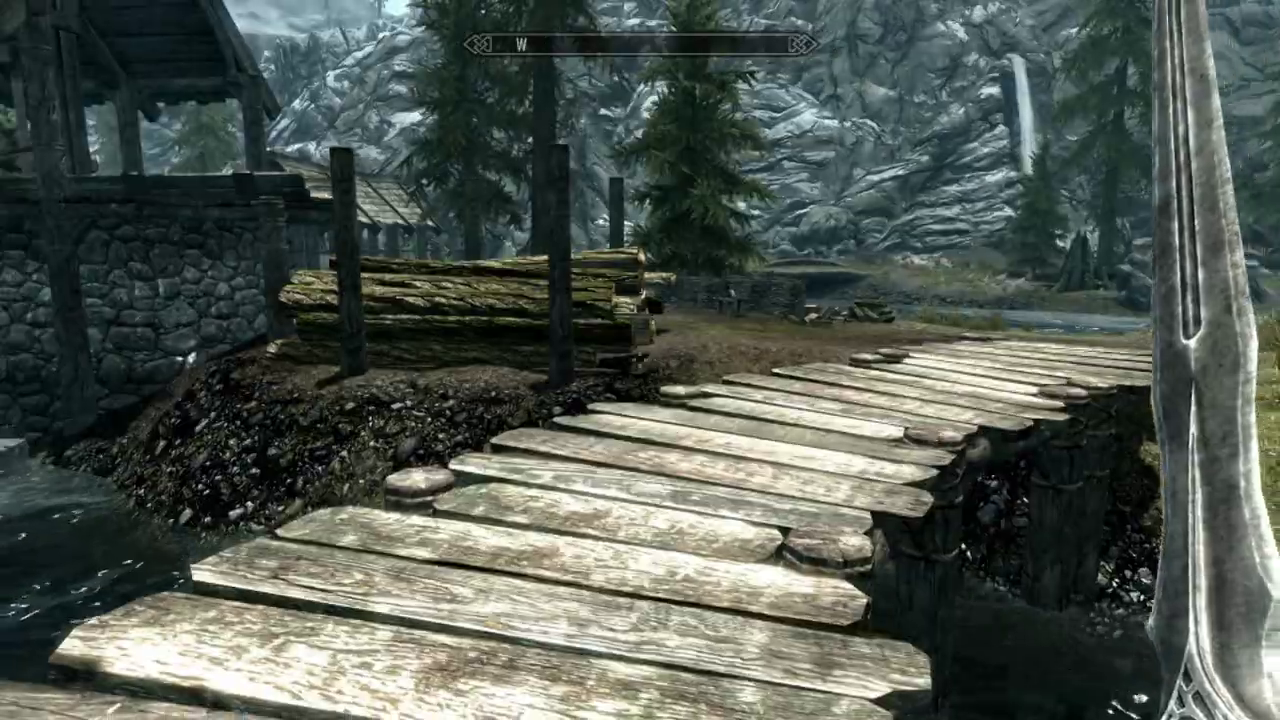
key(f)
key(f)
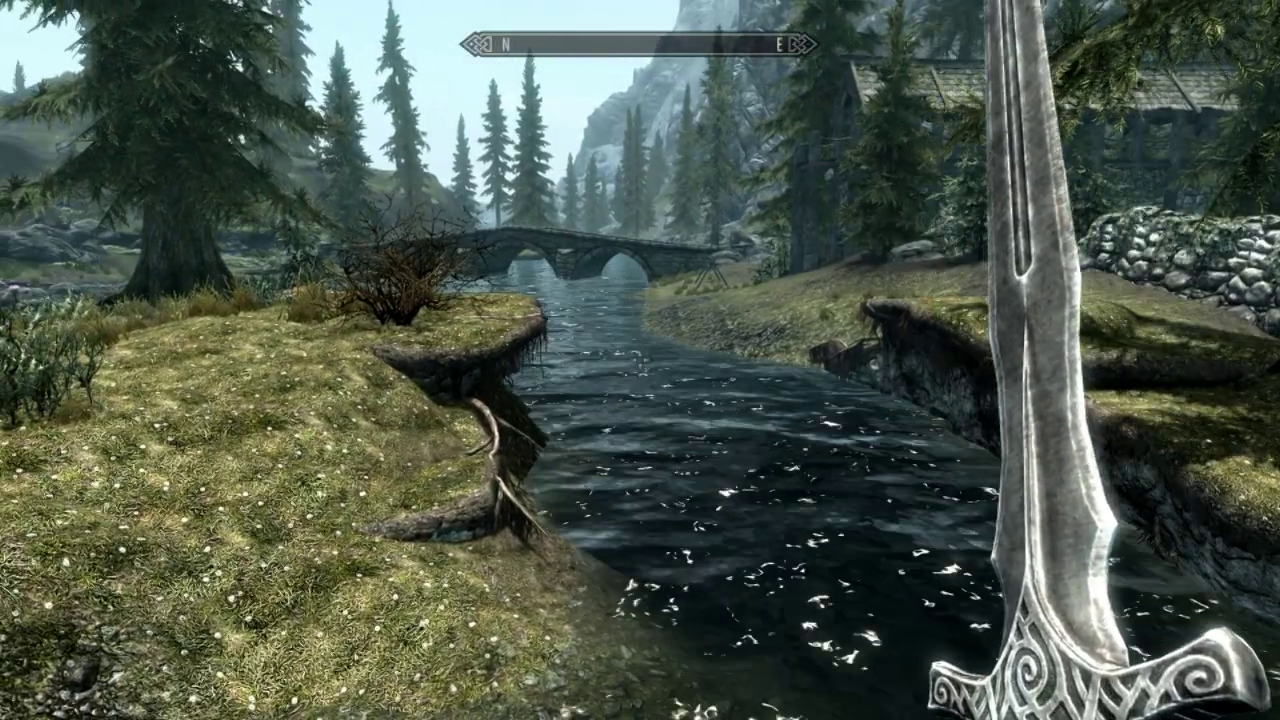
- Set the field of view to 90 with the console command fov 90
key(grave)
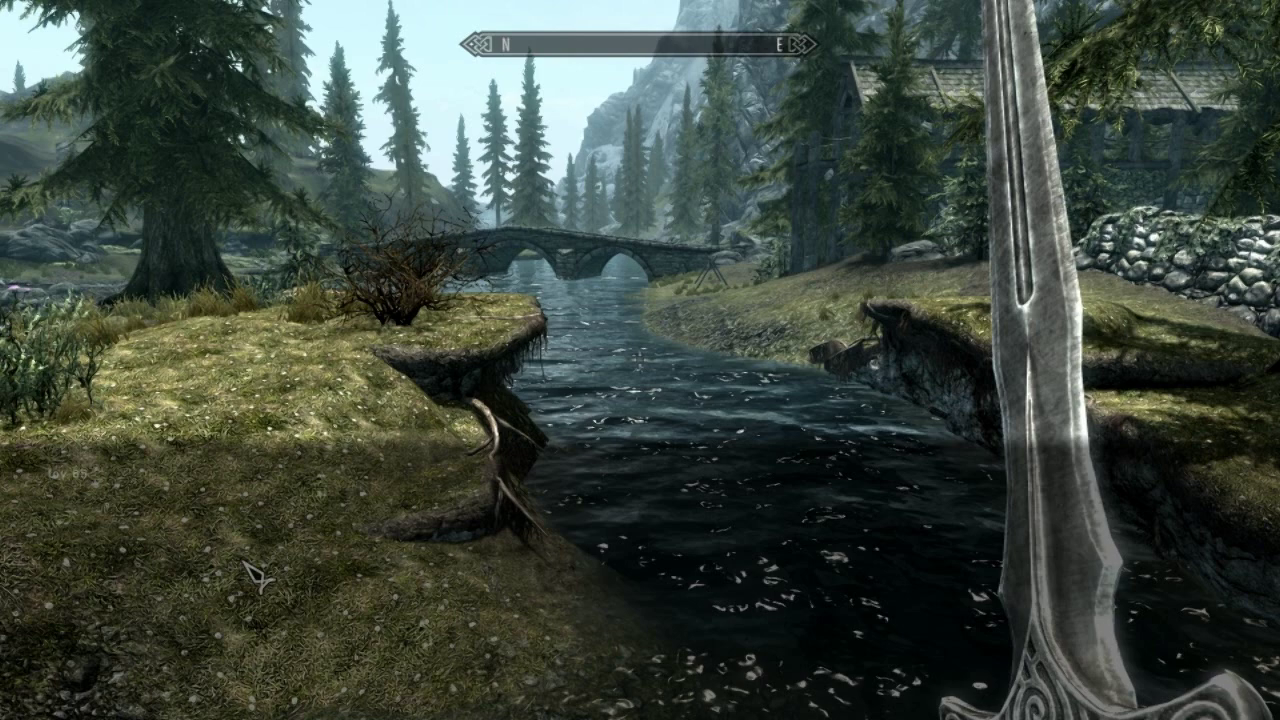
key(Return)
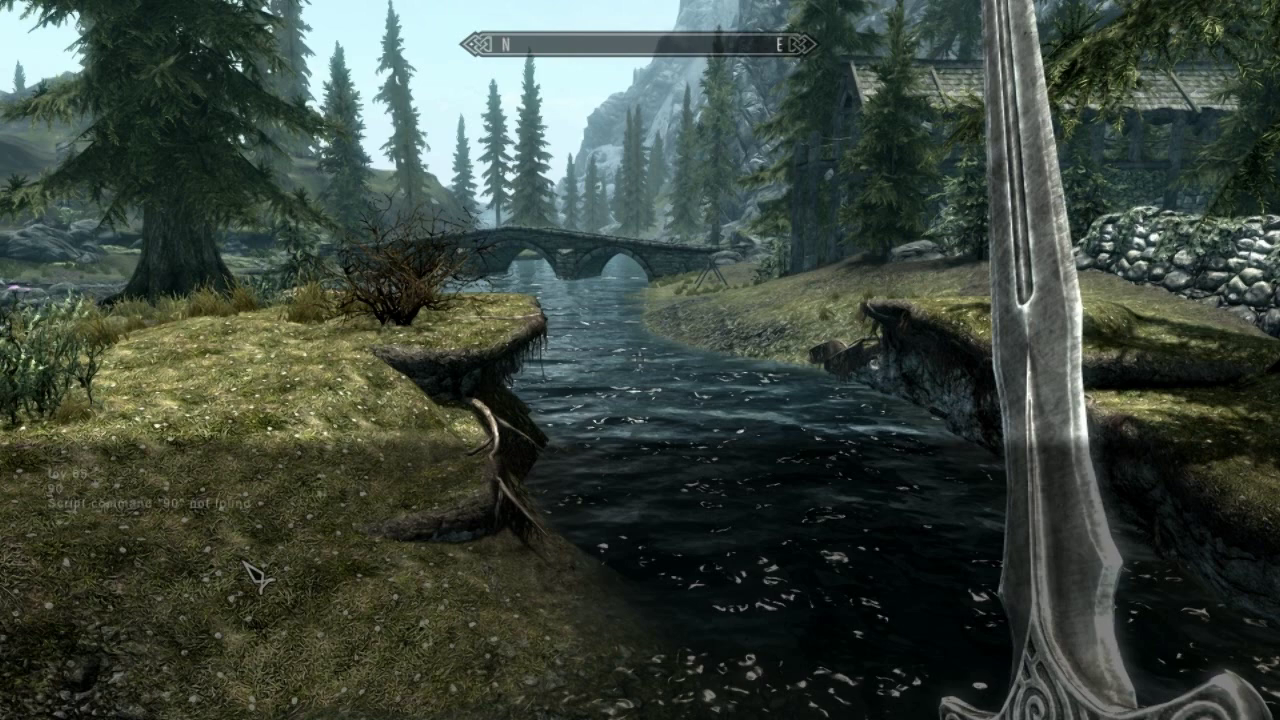
text(fov 90)
key(Return)
key(grave)
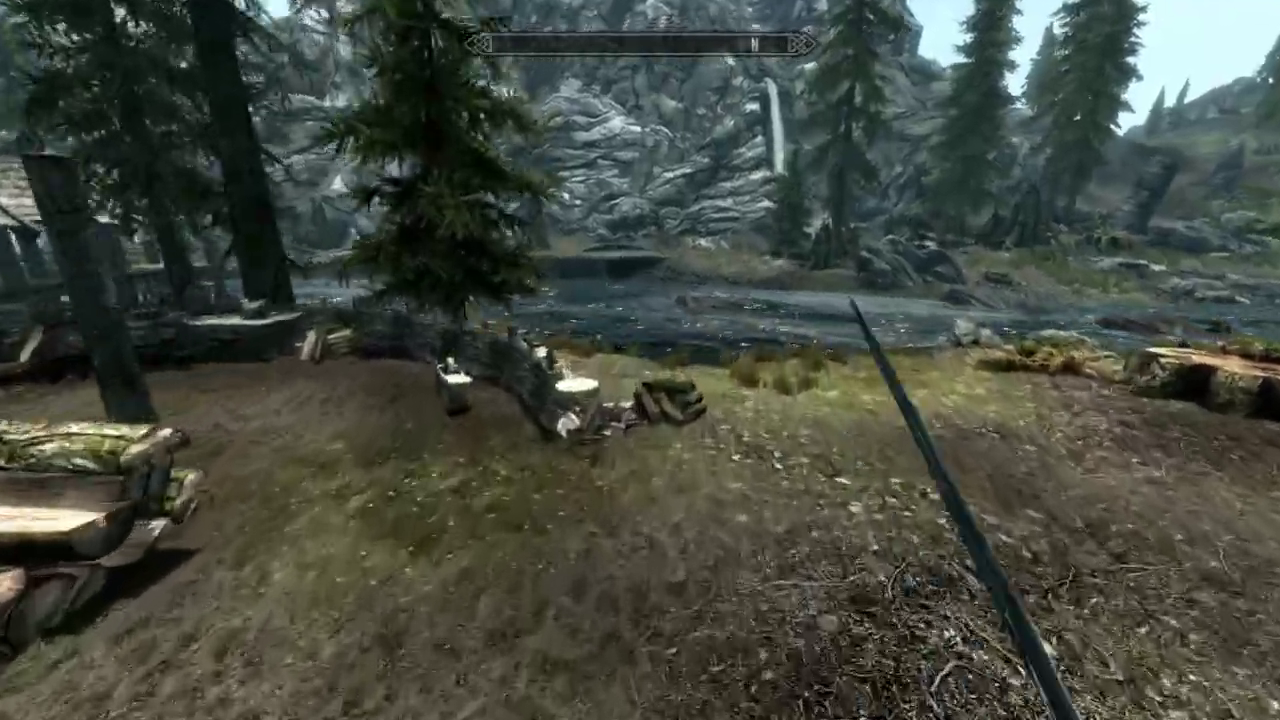
- Walk past the fence and covered walkway onto the river rocks to examine the wider field of view with the sword
click(640, 360)
key(w)
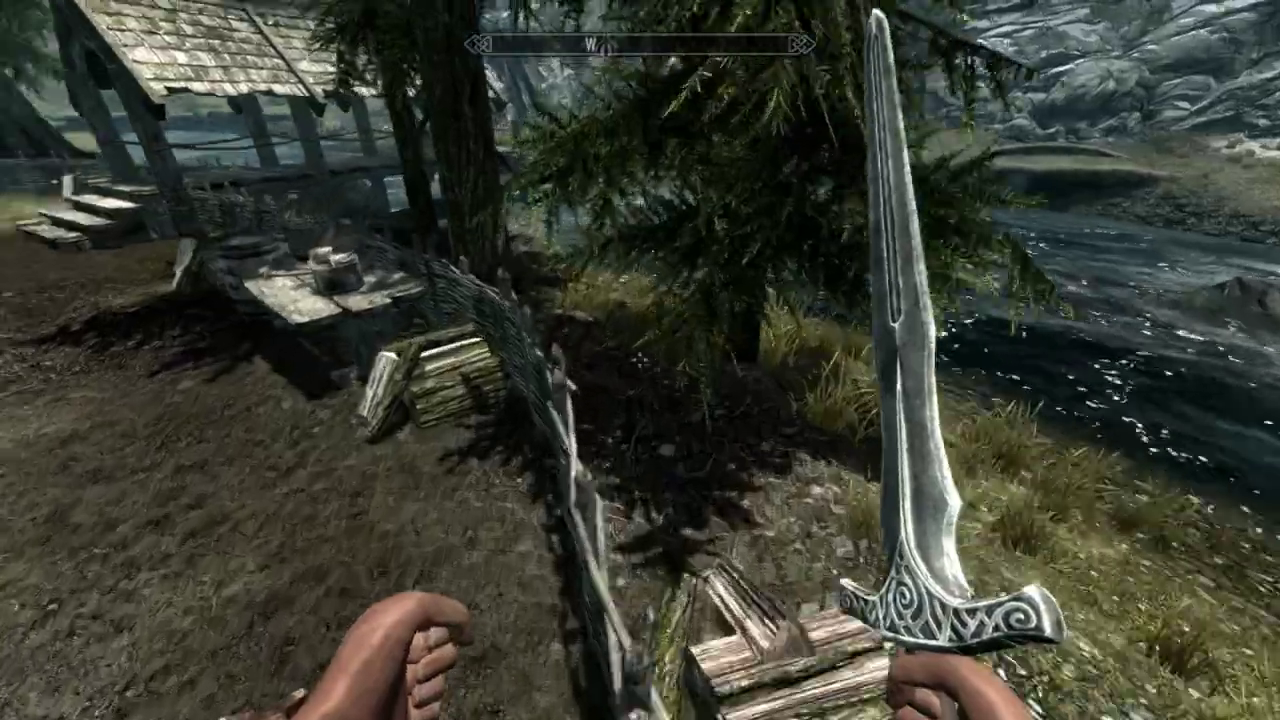
key(w)
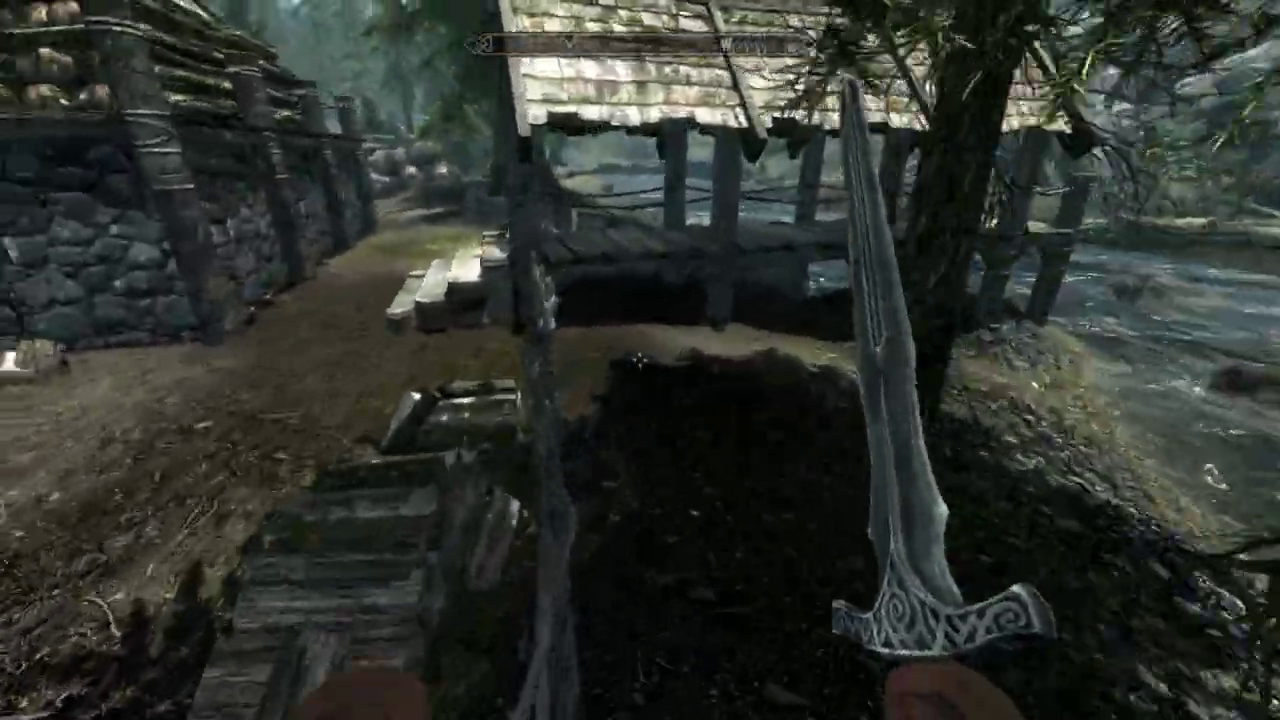
key(w)
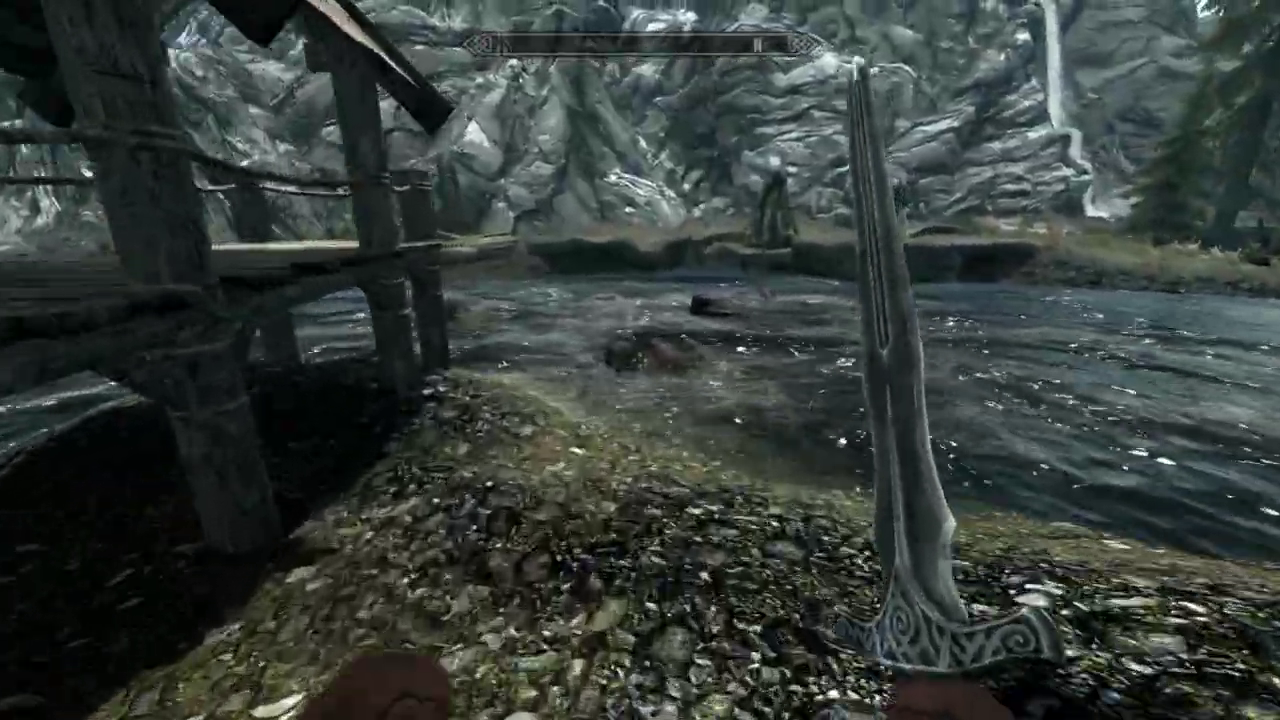
key(w)
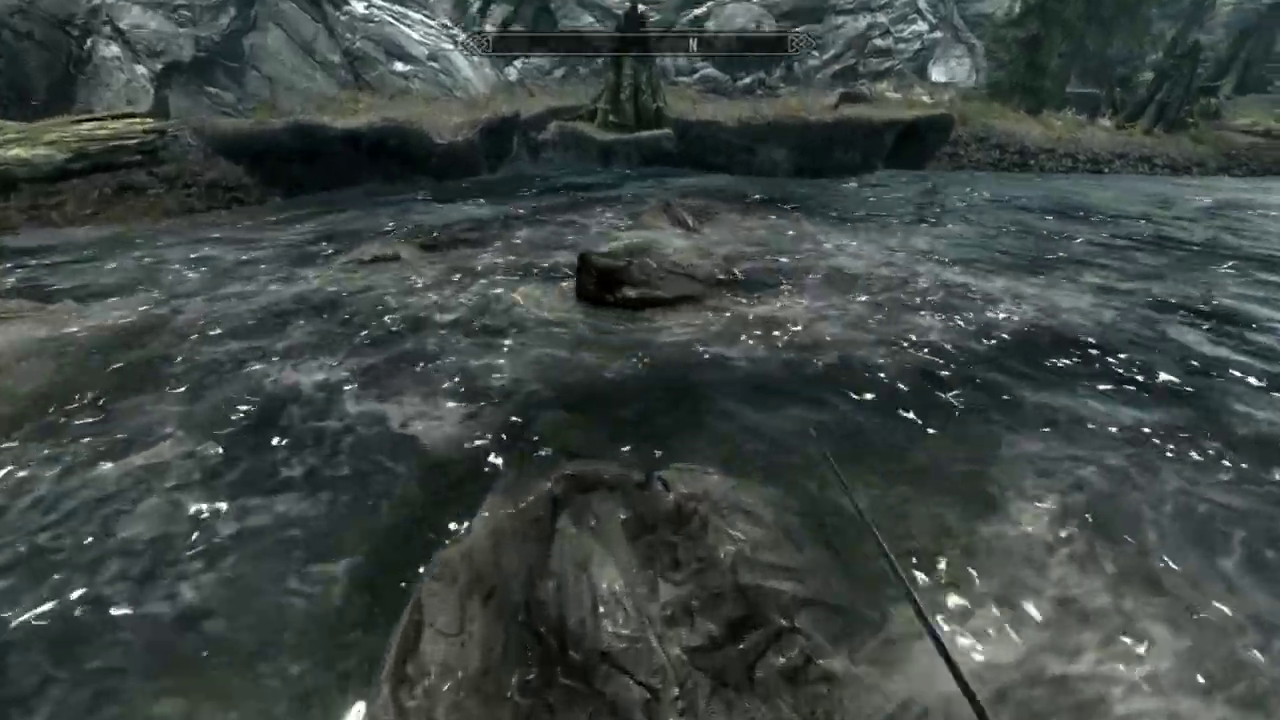
key(w)
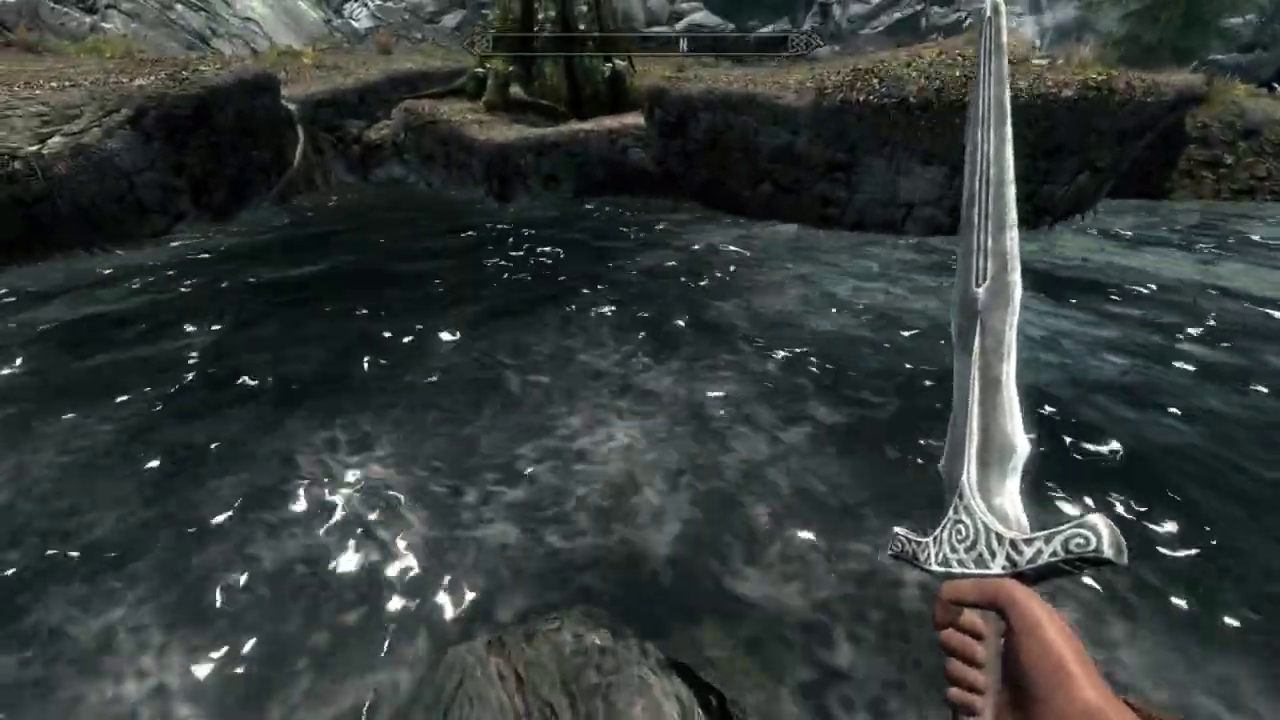
- Equip the Iron Dagger (Fine) in the left hand from the inventory's weapons and return to the game
key(Tab)
click(790, 362)
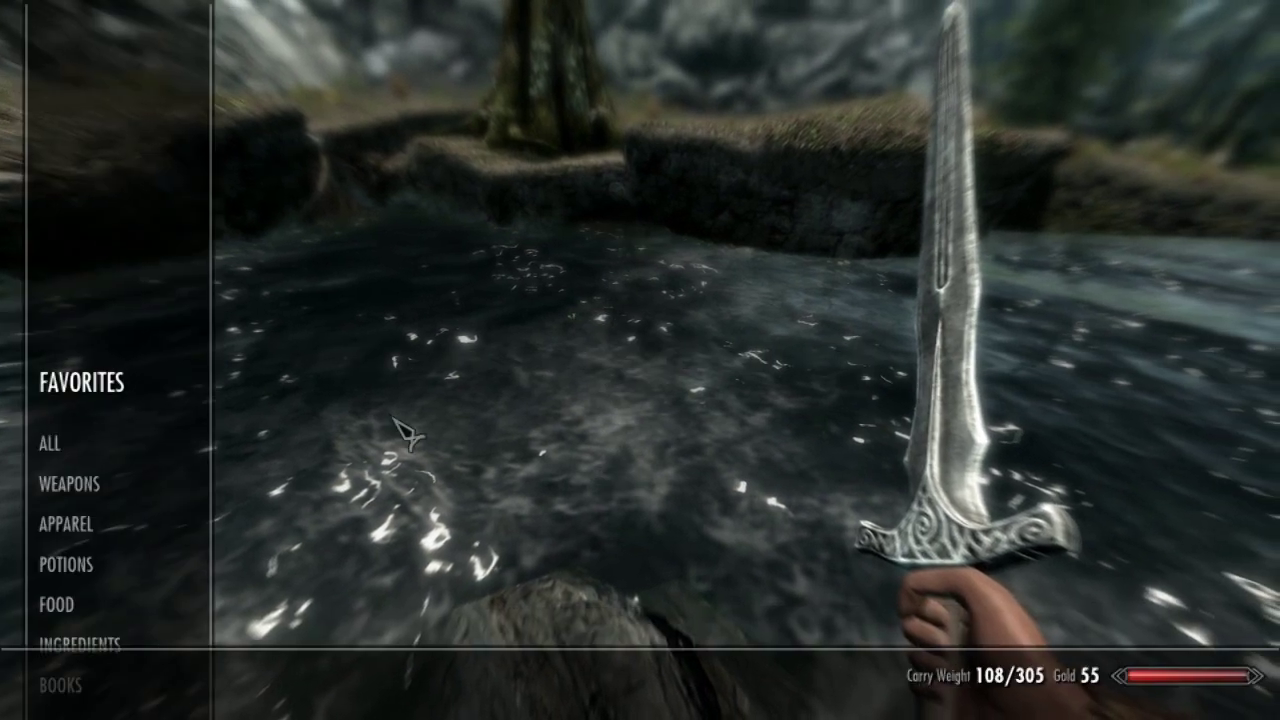
click(80, 486)
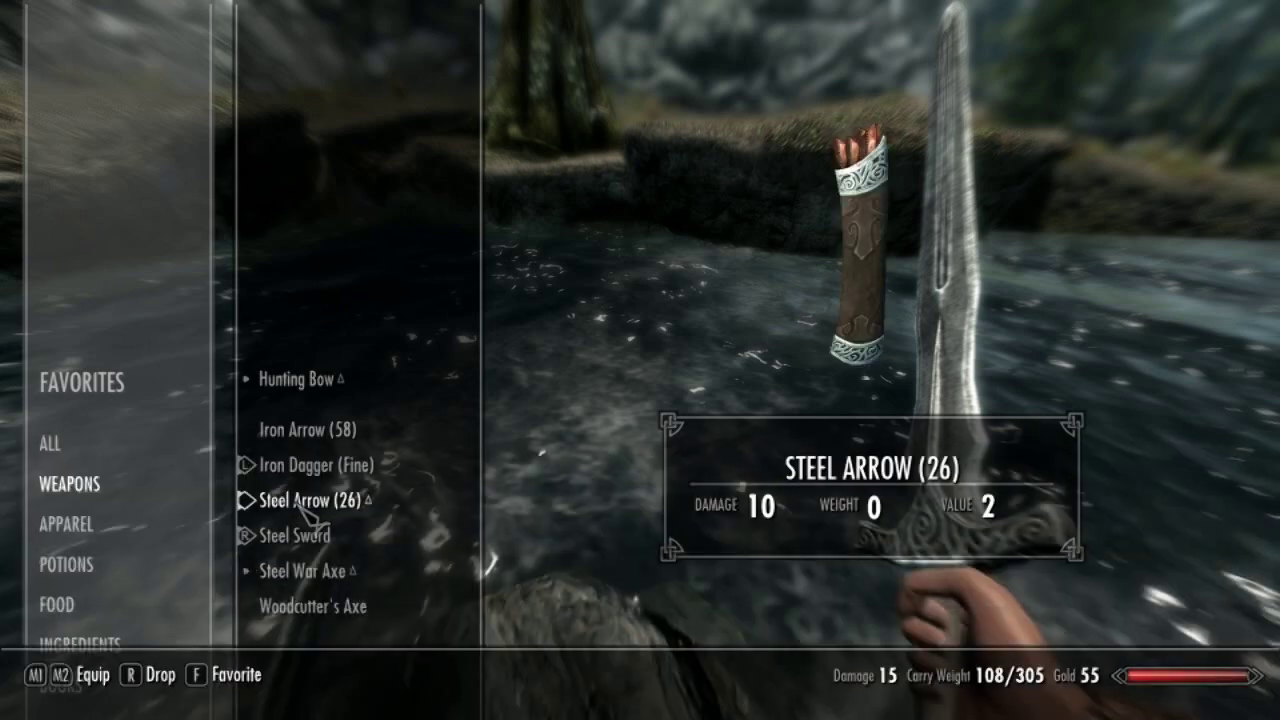
key(Tab)
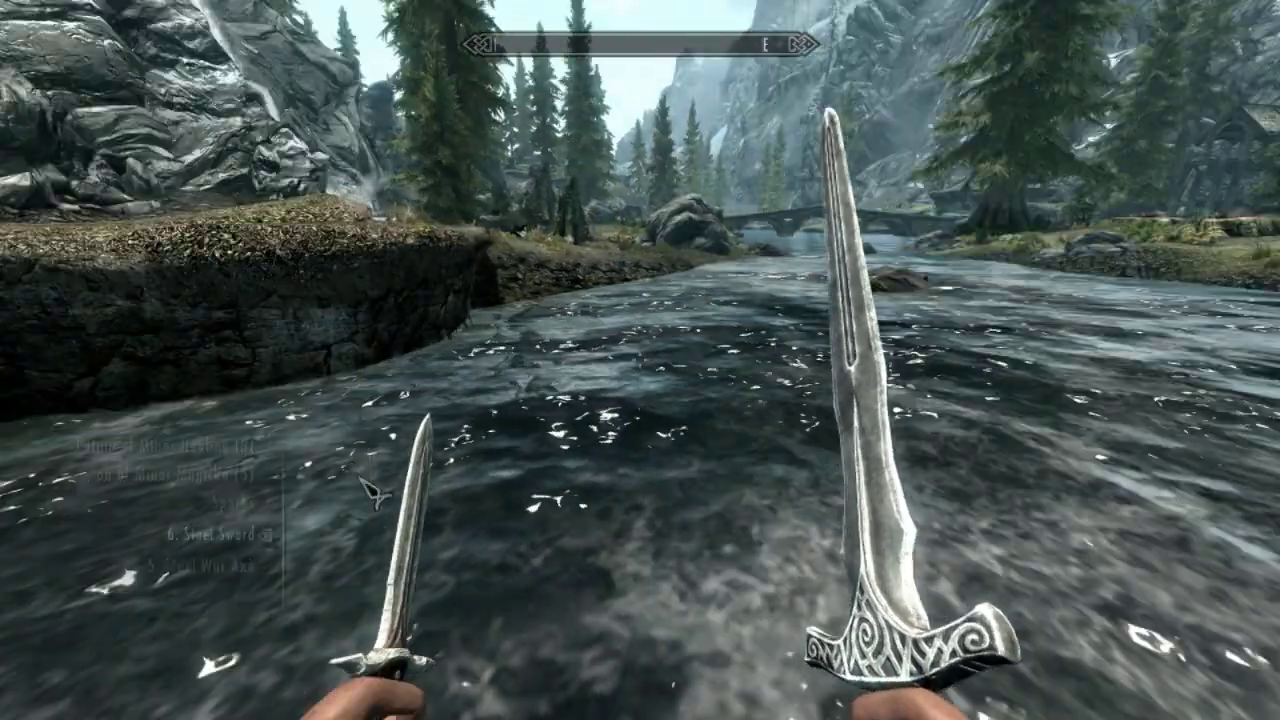
- Assign hotkey 4 to the Potion of Minor Magicka in the favorites and close them
scroll(263, 530, up, 2)
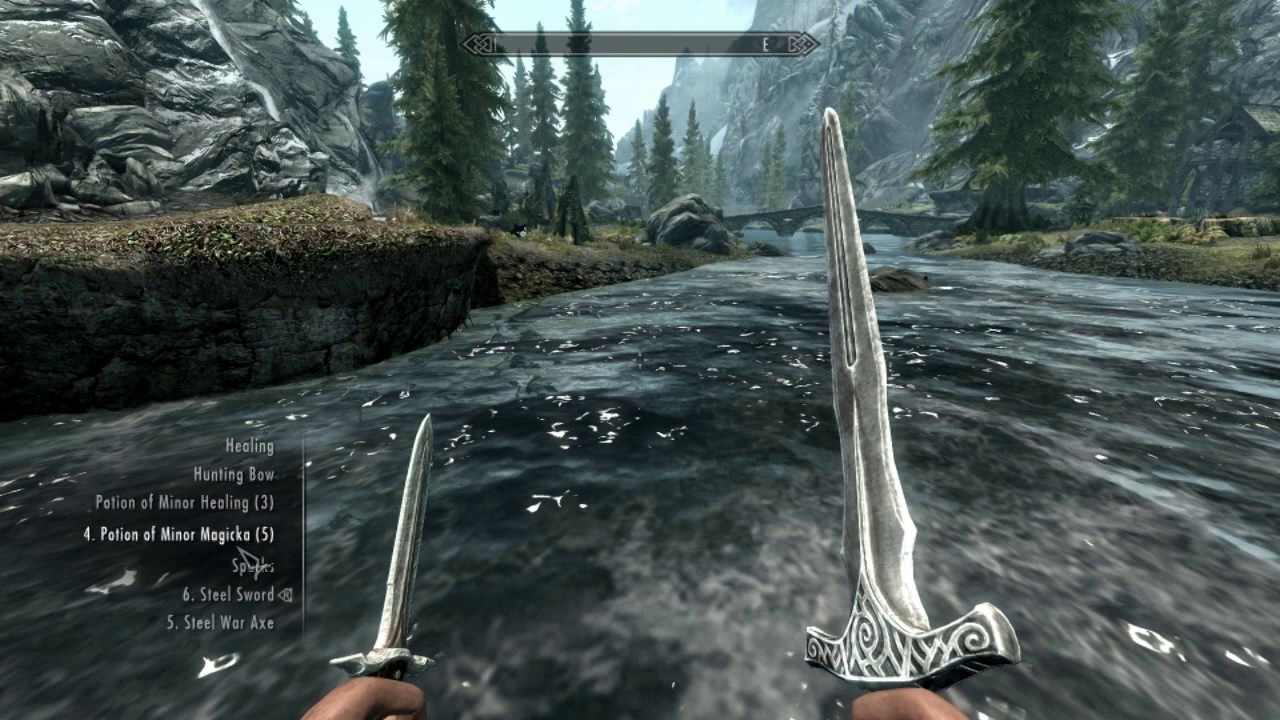
key(q)
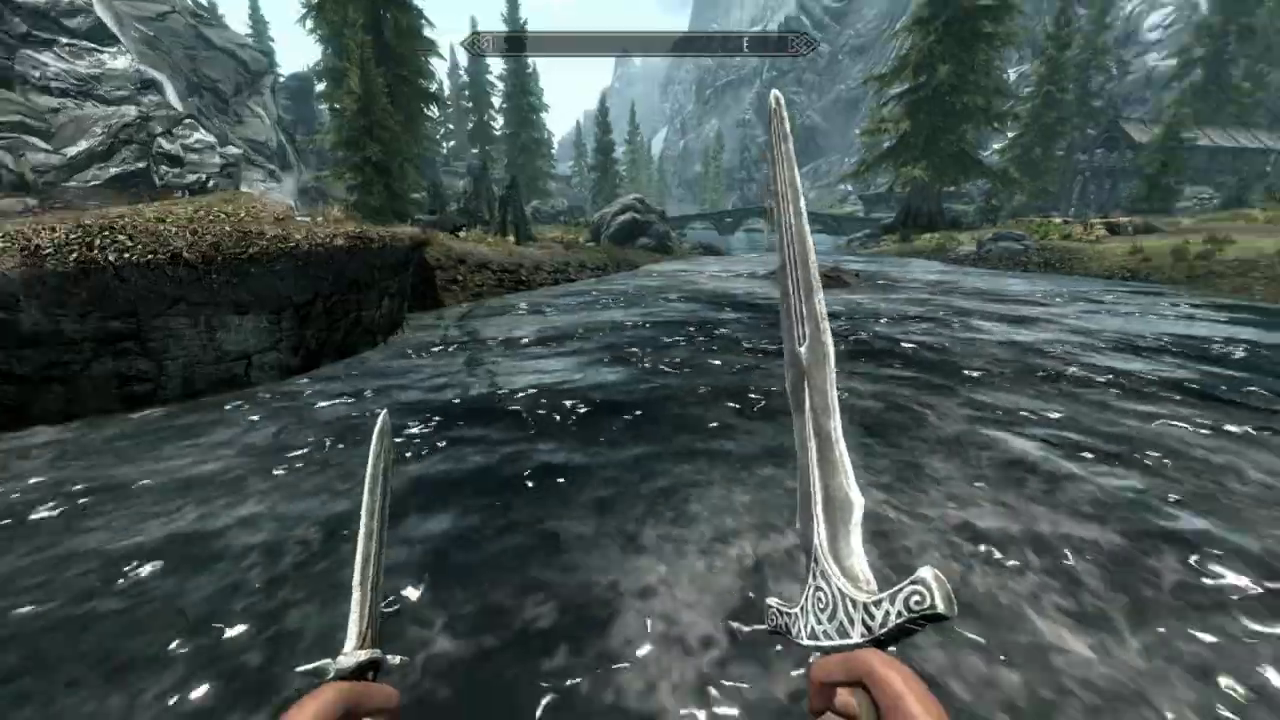
- Walk across the river back to the bank to examine the view with both weapons drawn
key(w)
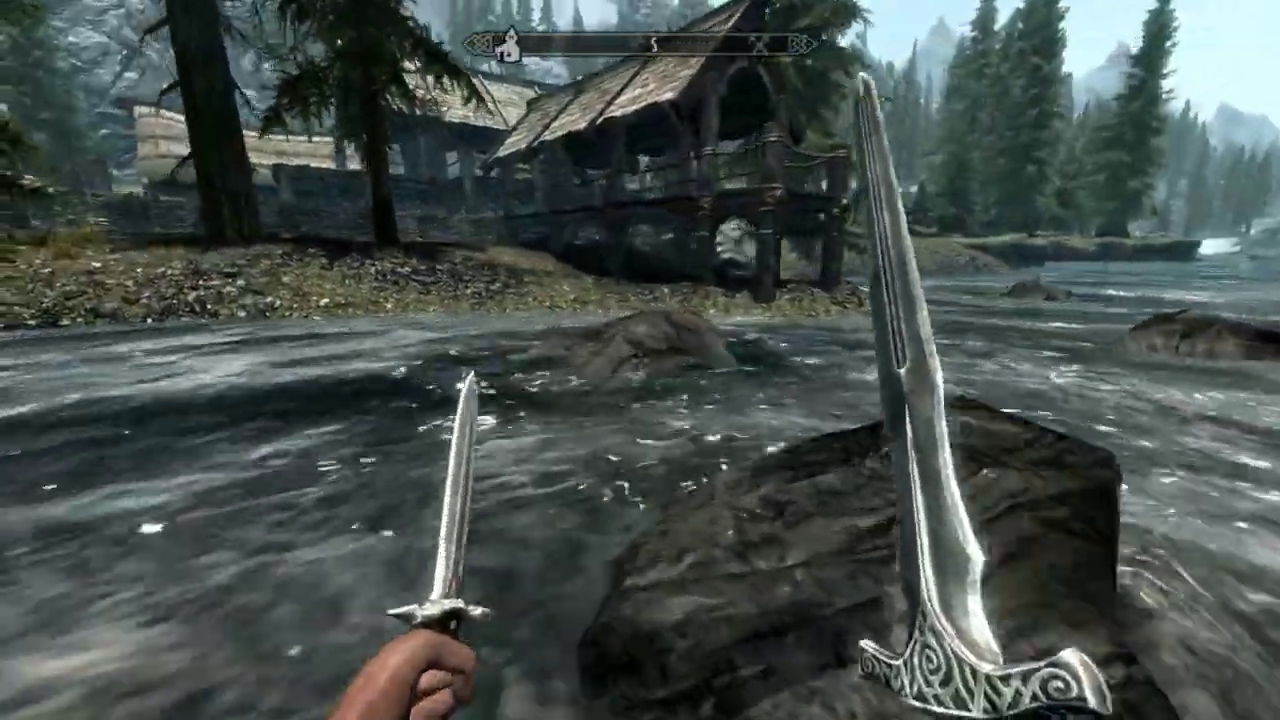
key(w)
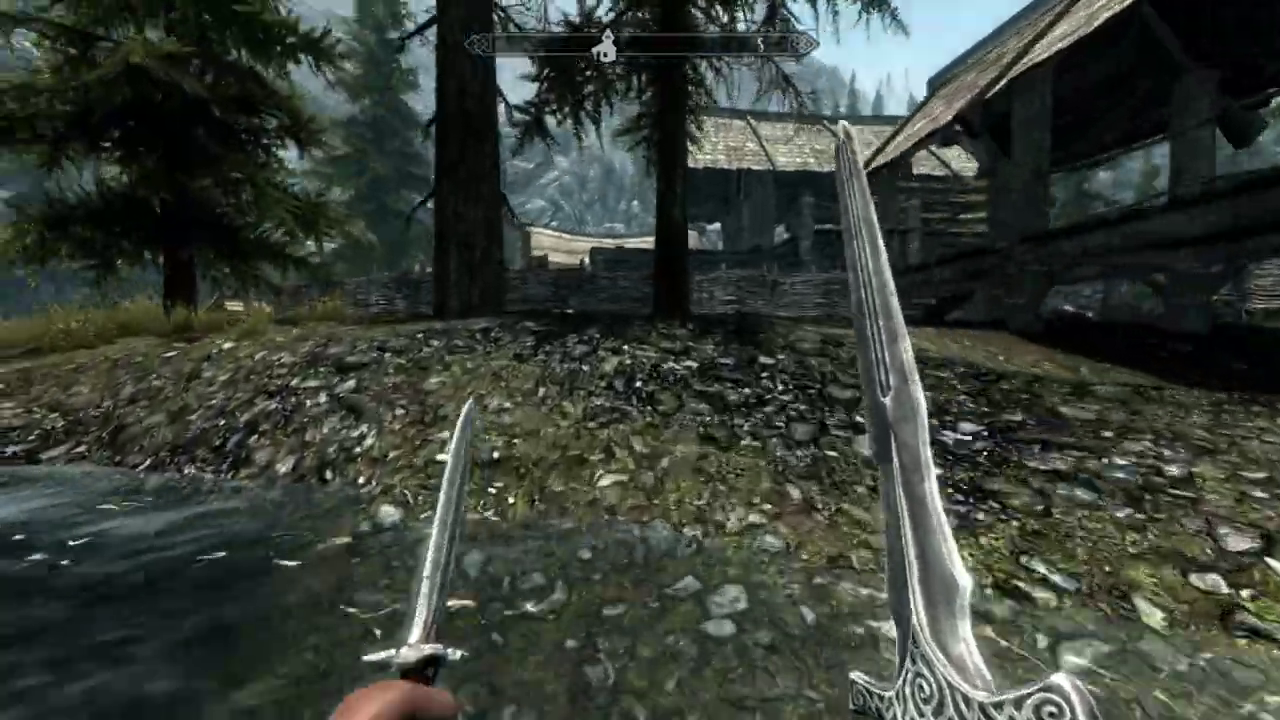
key(w)
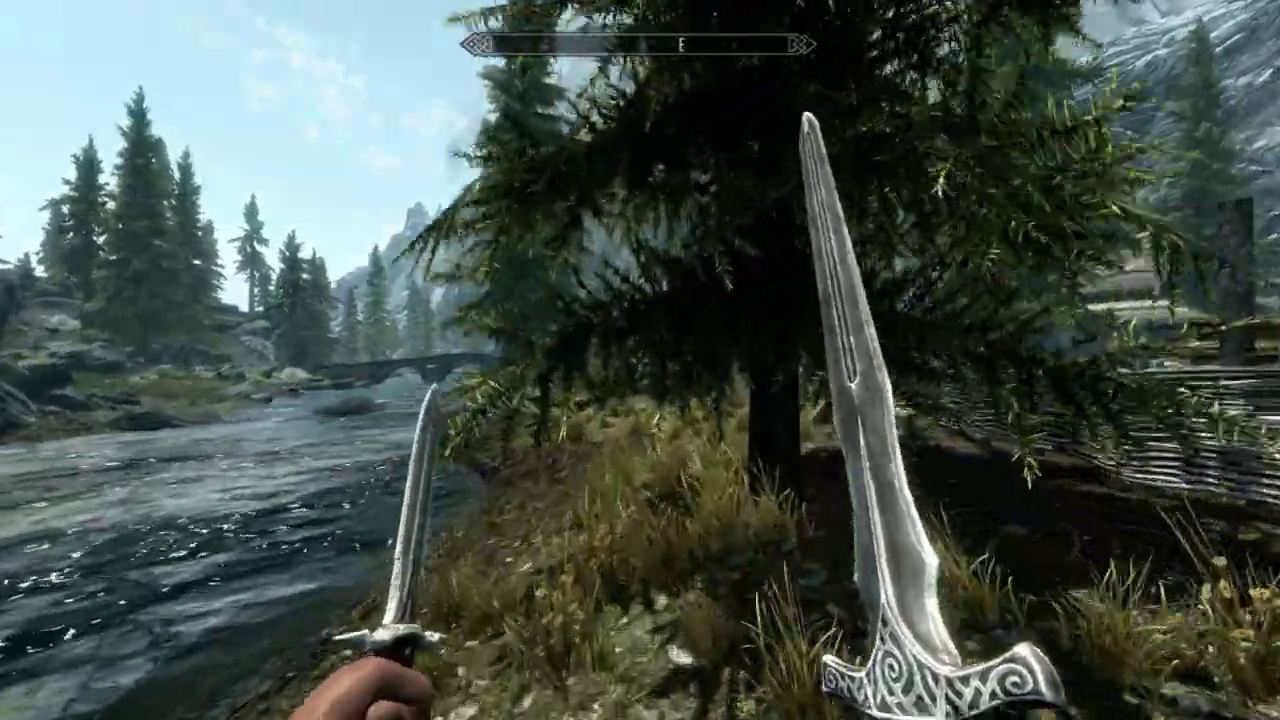